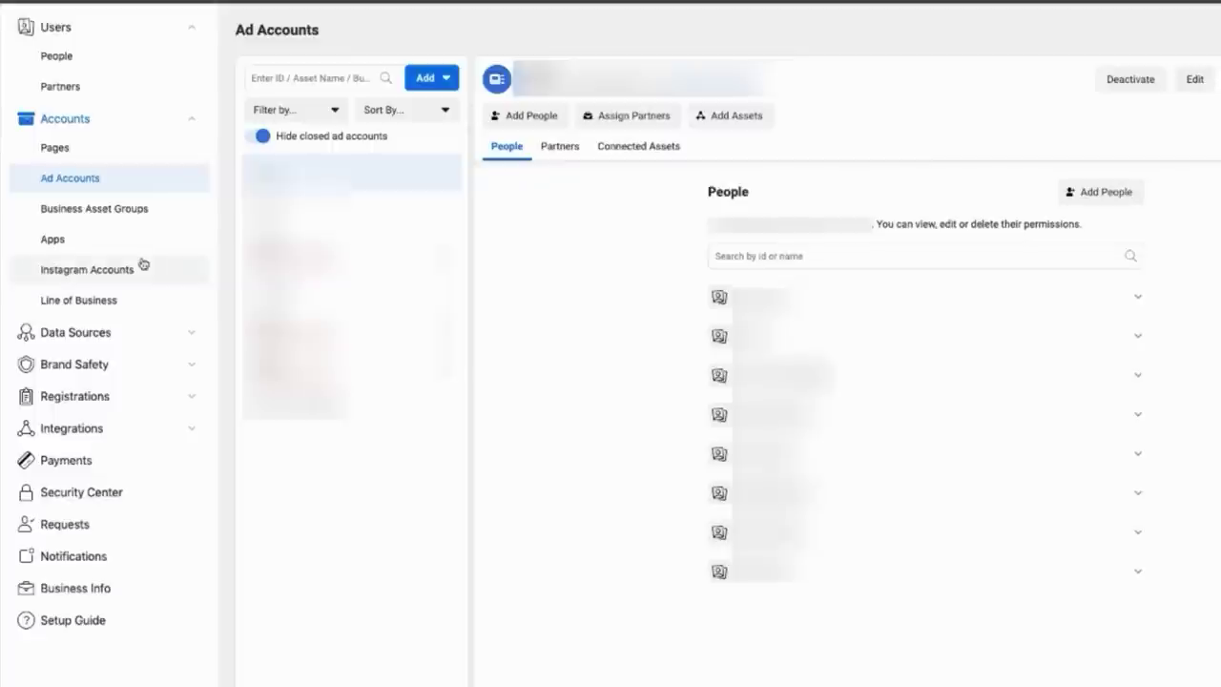
- Create a new ad account named "new ad account xxx" with the time zone (GMT-07:00) America/Los Angeles
left_click(445, 82)
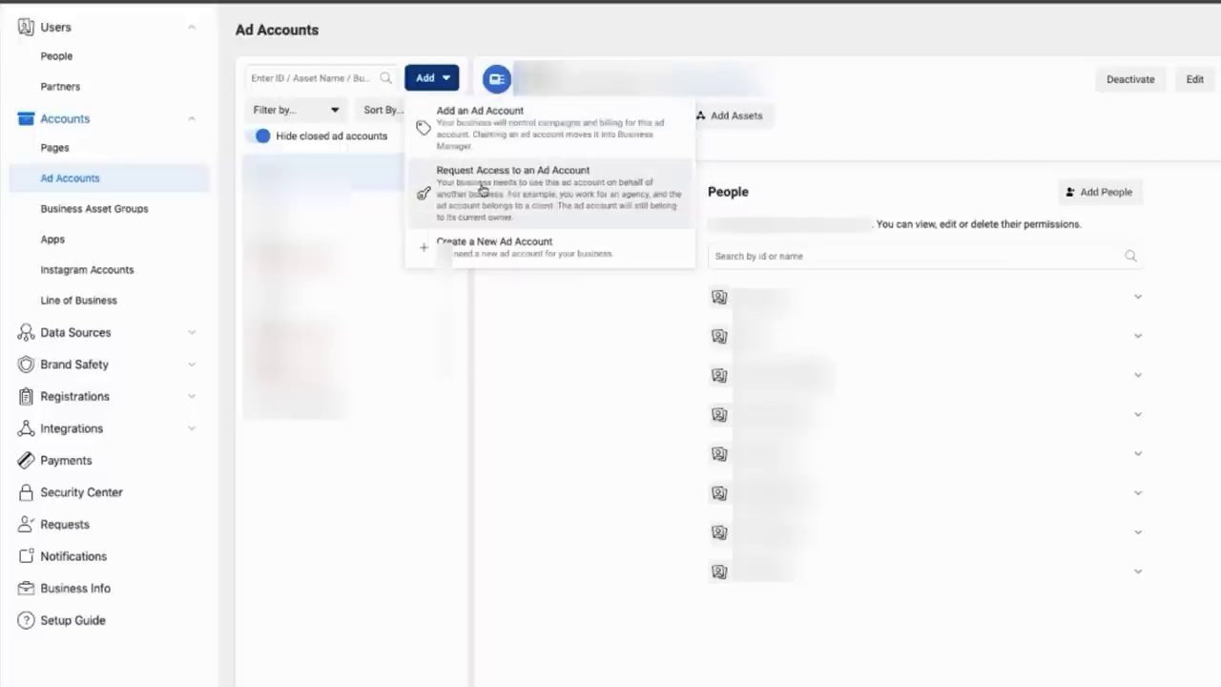
left_click(485, 250)
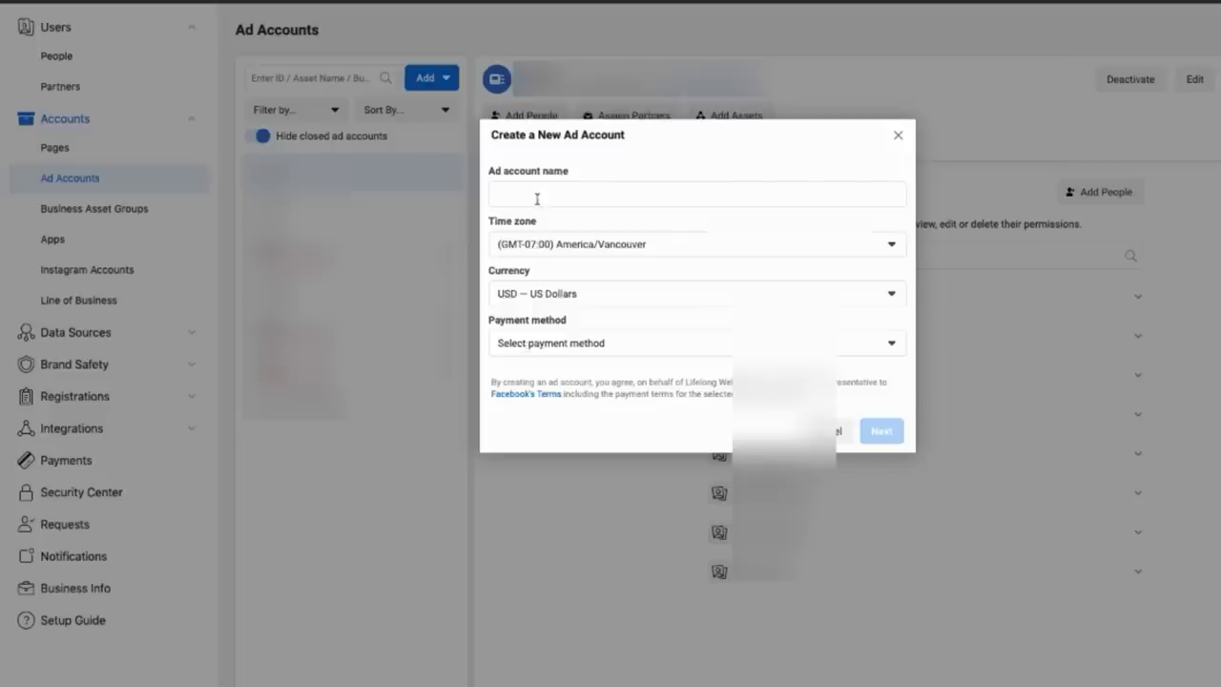
left_click(540, 192)
type("new ad accou")
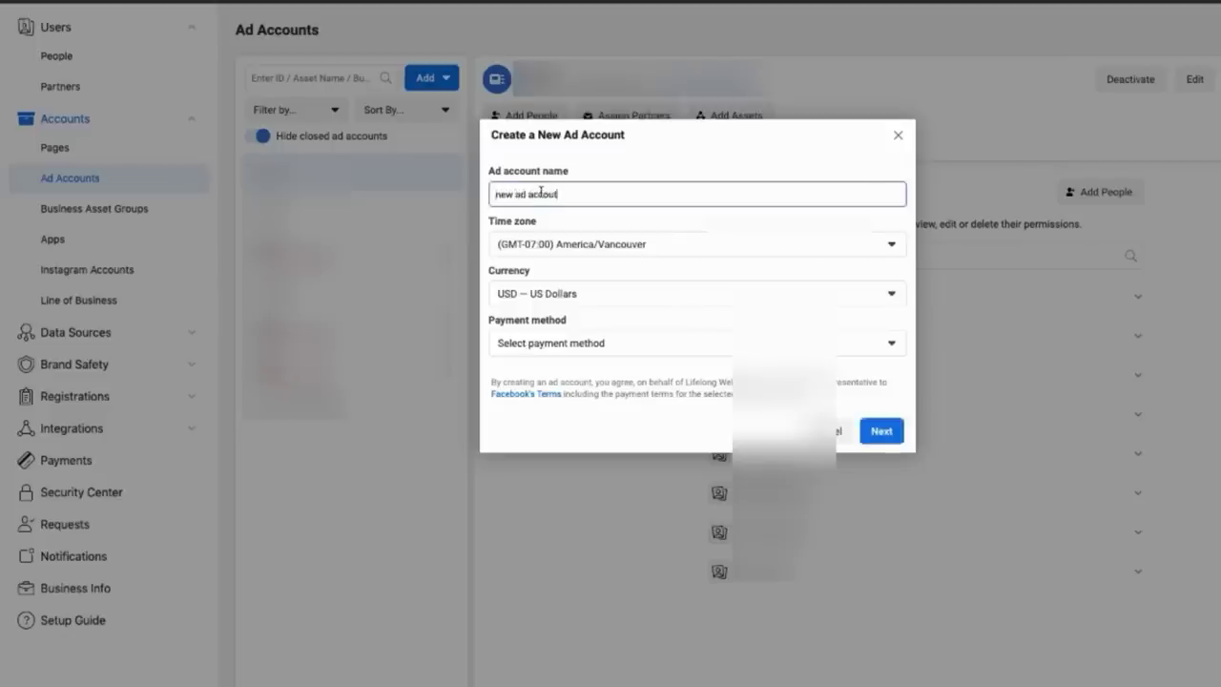
type("nt xxx")
key("Tab")
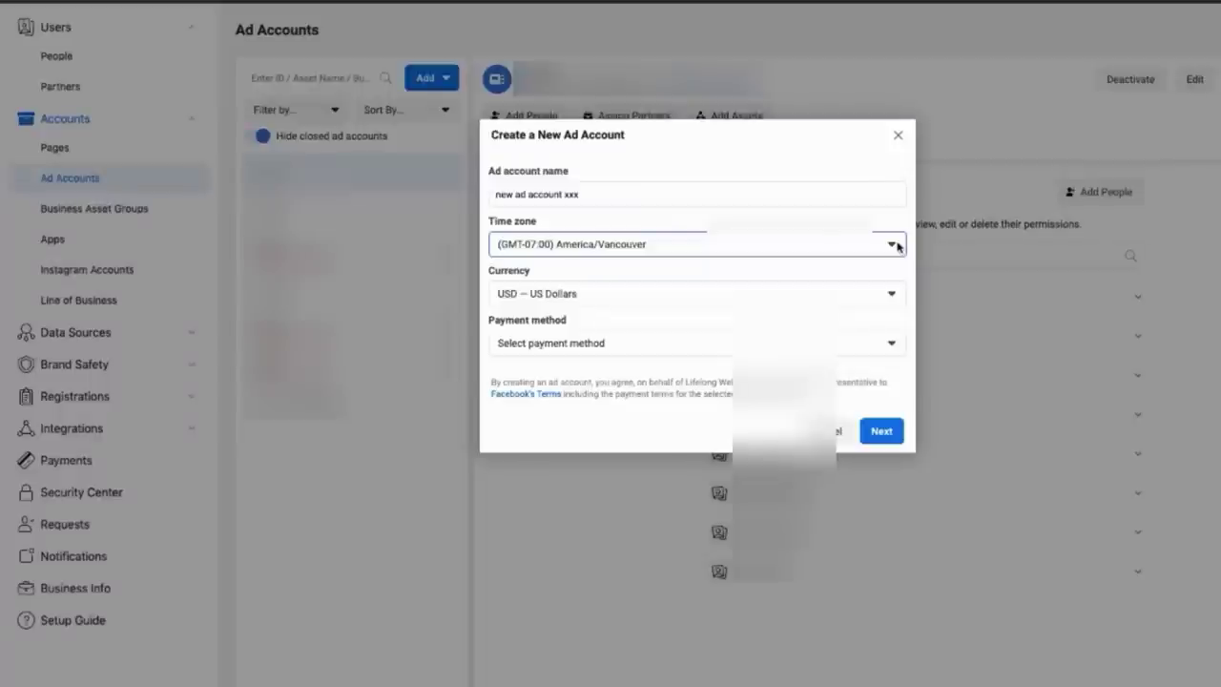
left_click(897, 246)
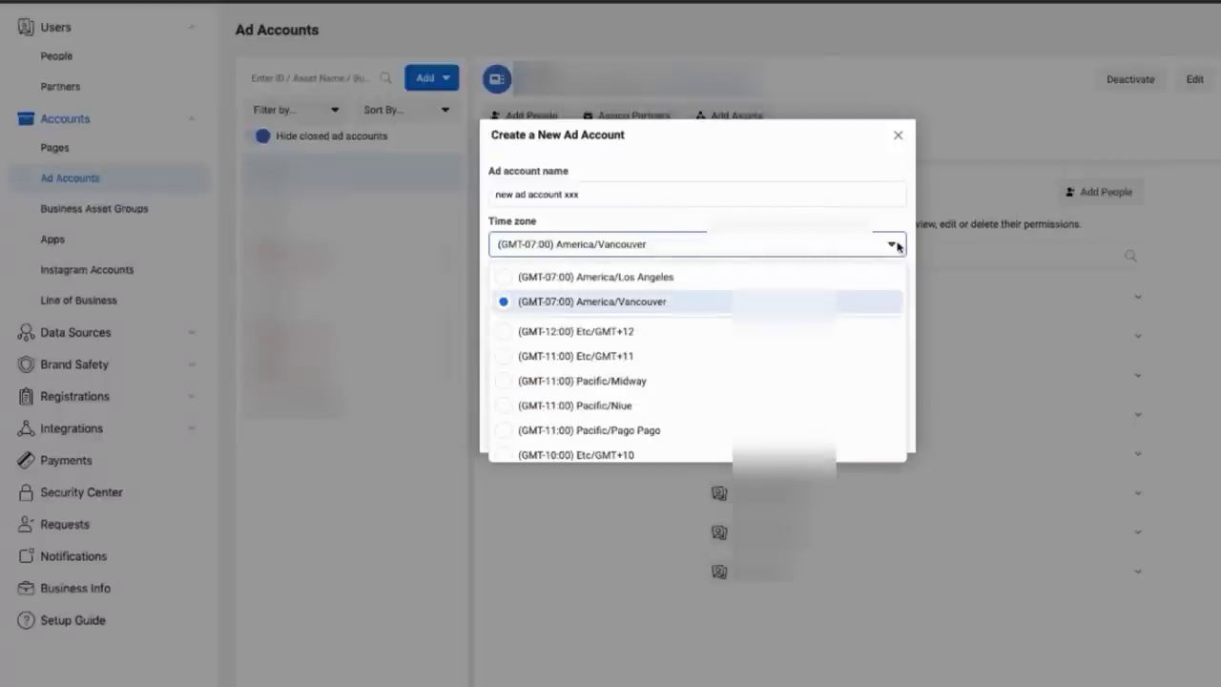
left_click(703, 277)
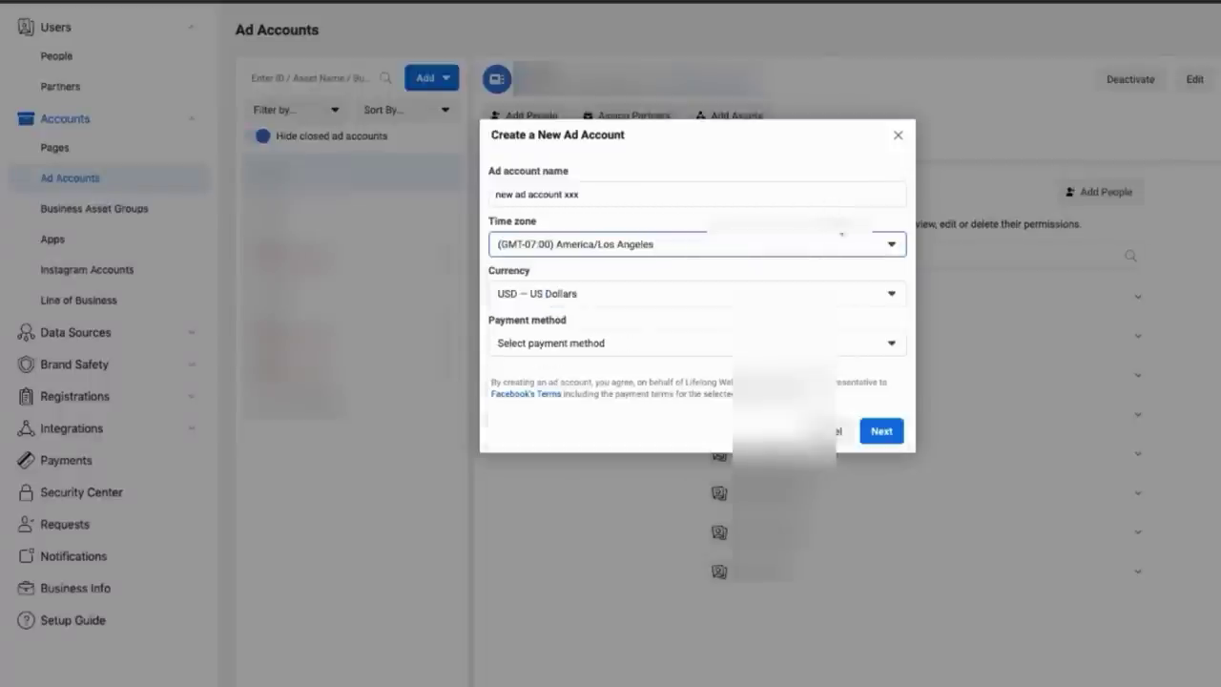
left_click(883, 436)
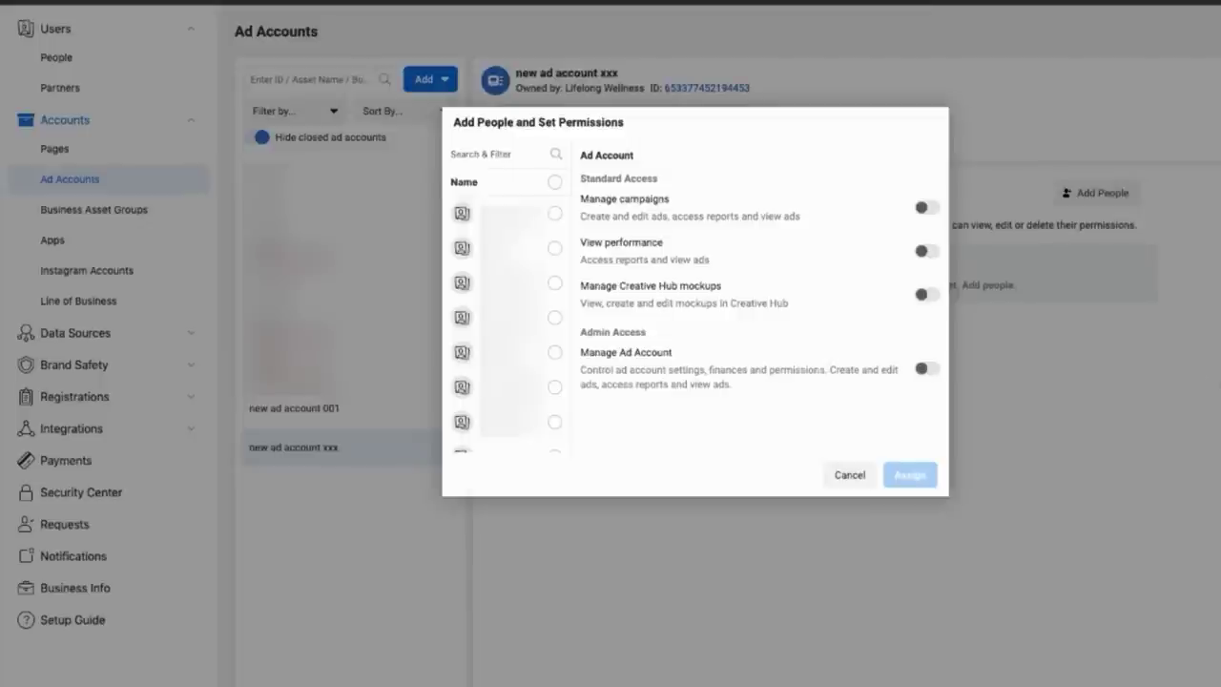
- Assign the first listed person to the new ad account with Manage Ad Account admin access and dismiss the confirmation
left_click(923, 371)
left_click_drag(580, 333, 668, 334)
left_click(670, 337)
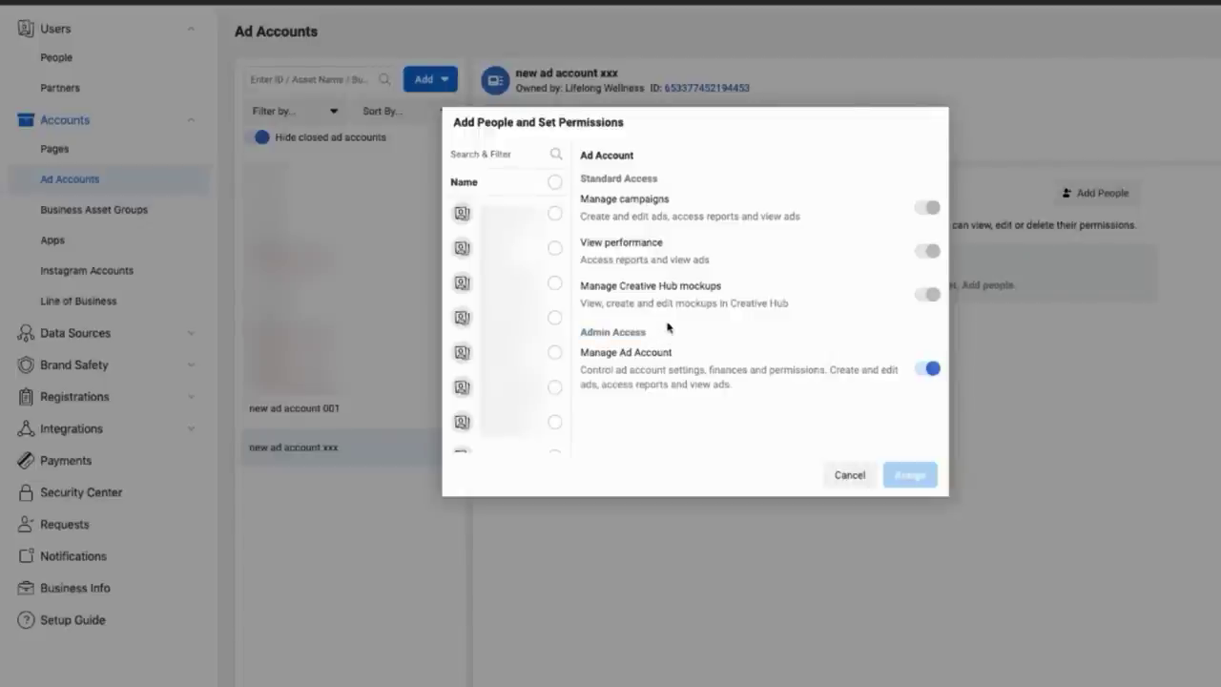
left_click(555, 214)
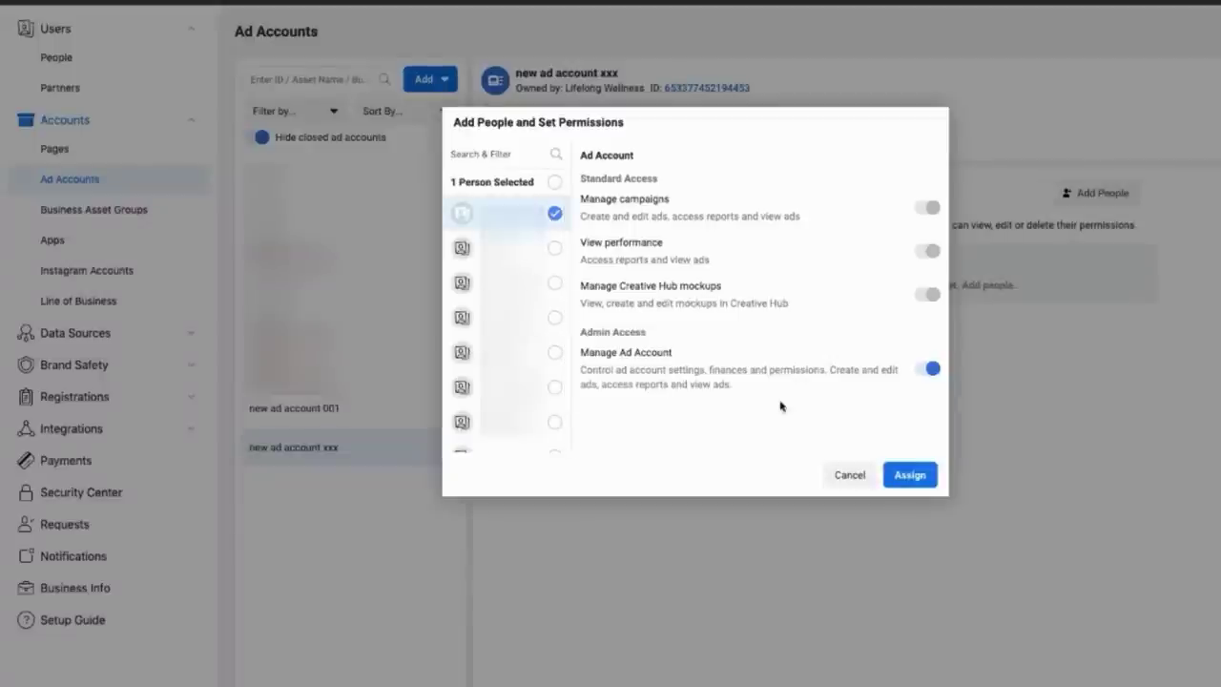
left_click(906, 474)
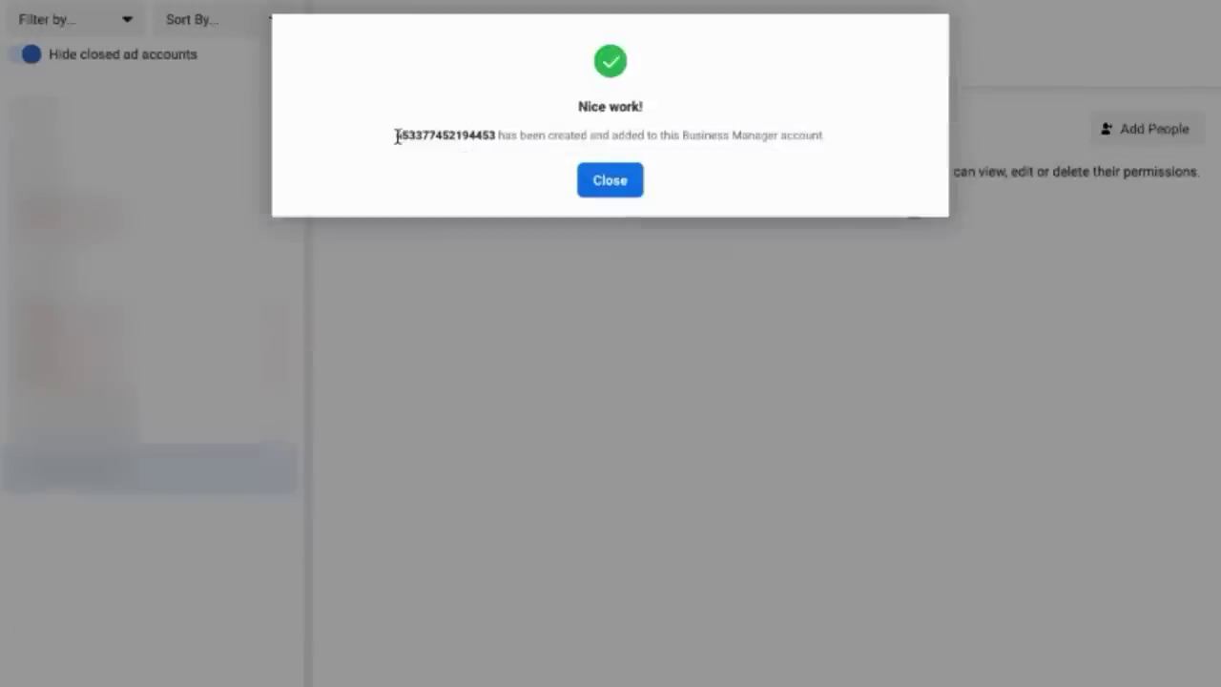
left_click_drag(397, 137, 840, 137)
left_click(854, 143)
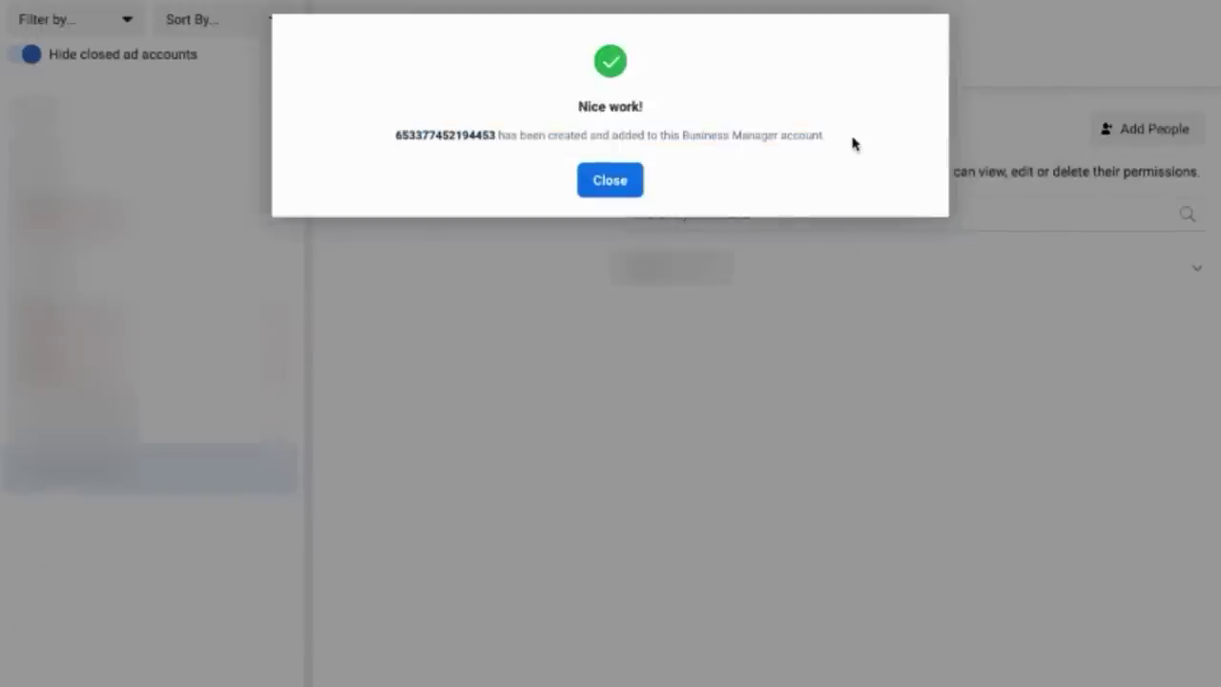
left_click(853, 426)
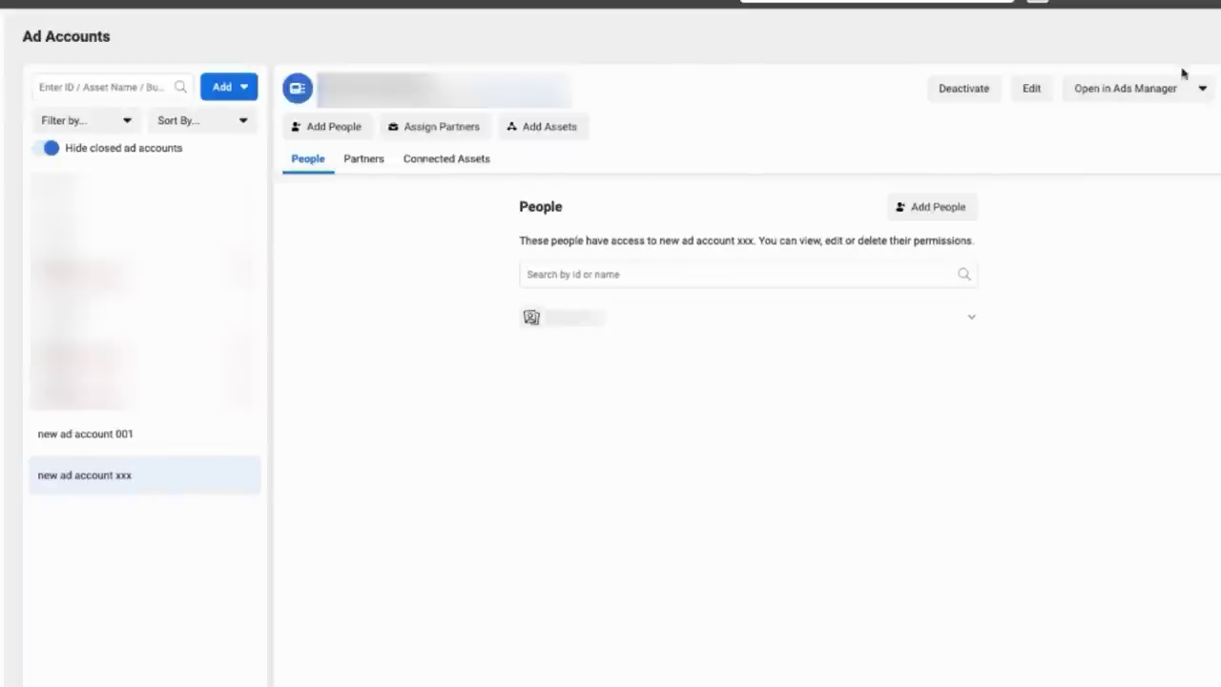
- Open the new ad account in Ads Manager and start adding a payment method in its billing payment settings
left_click(1132, 88)
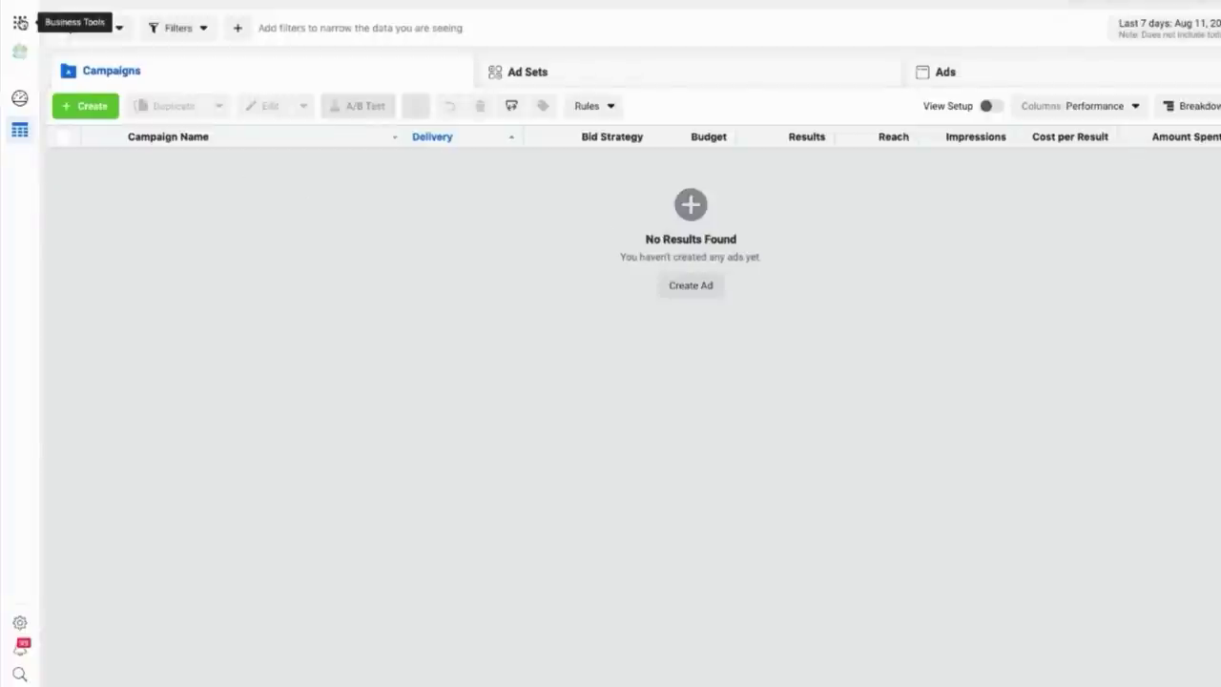
left_click(20, 23)
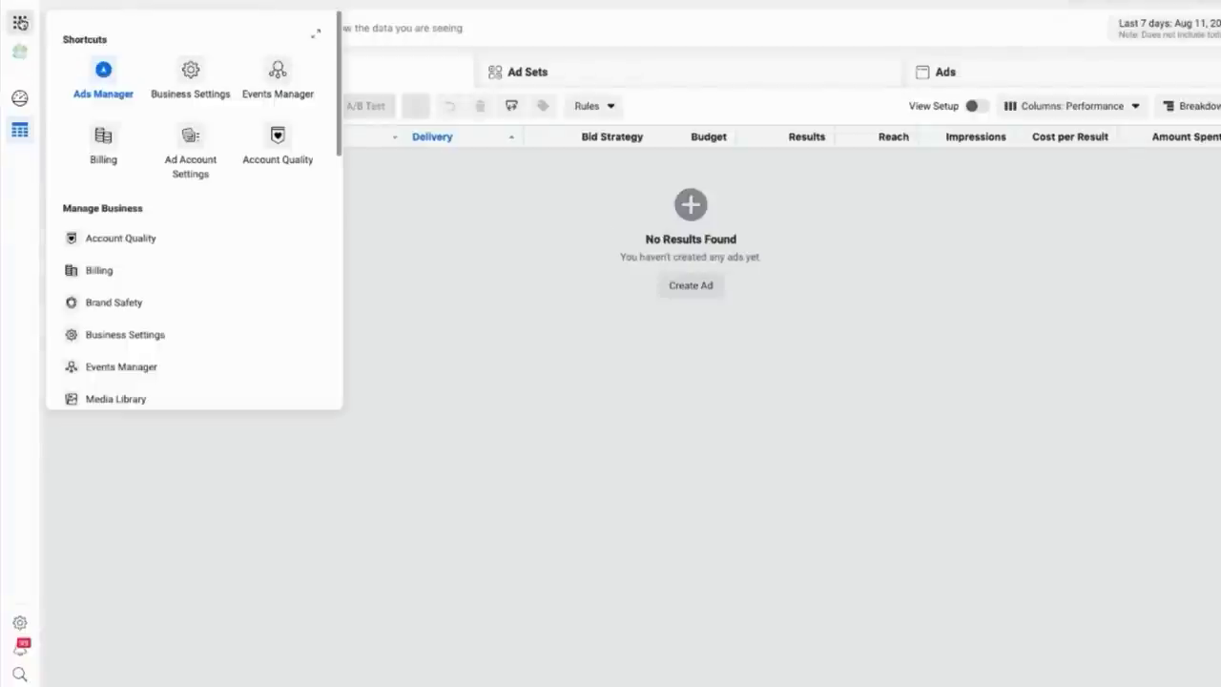
left_click(104, 136)
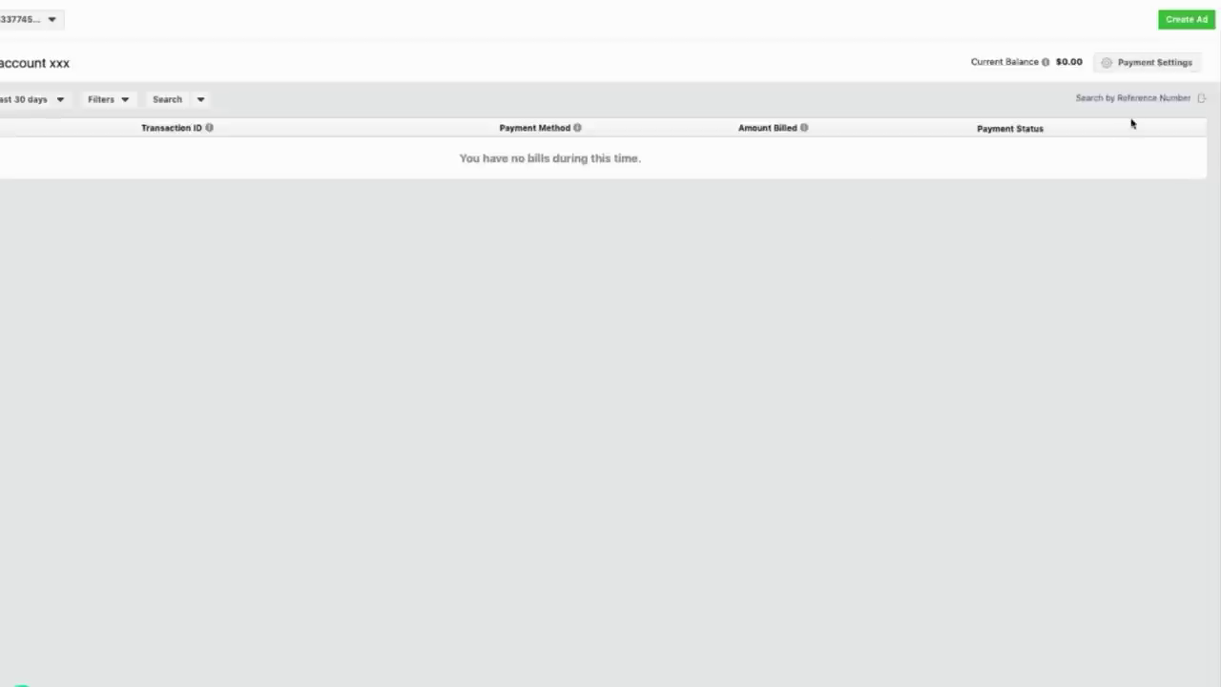
left_click(1157, 64)
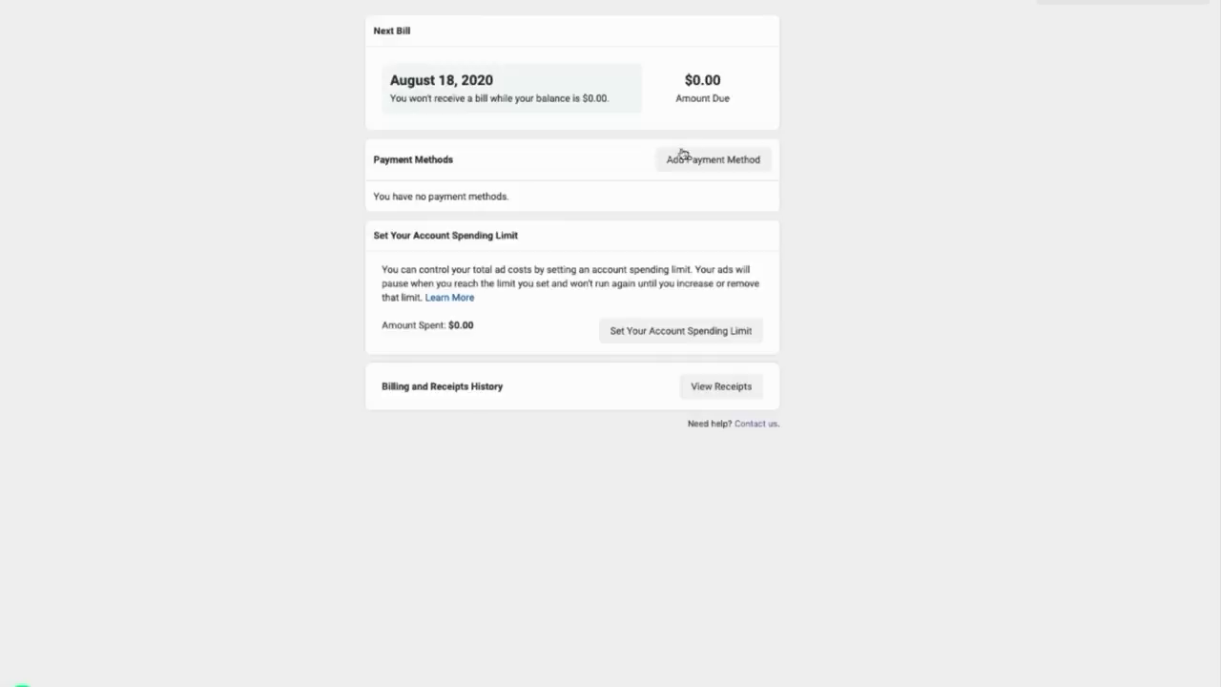
left_click(738, 164)
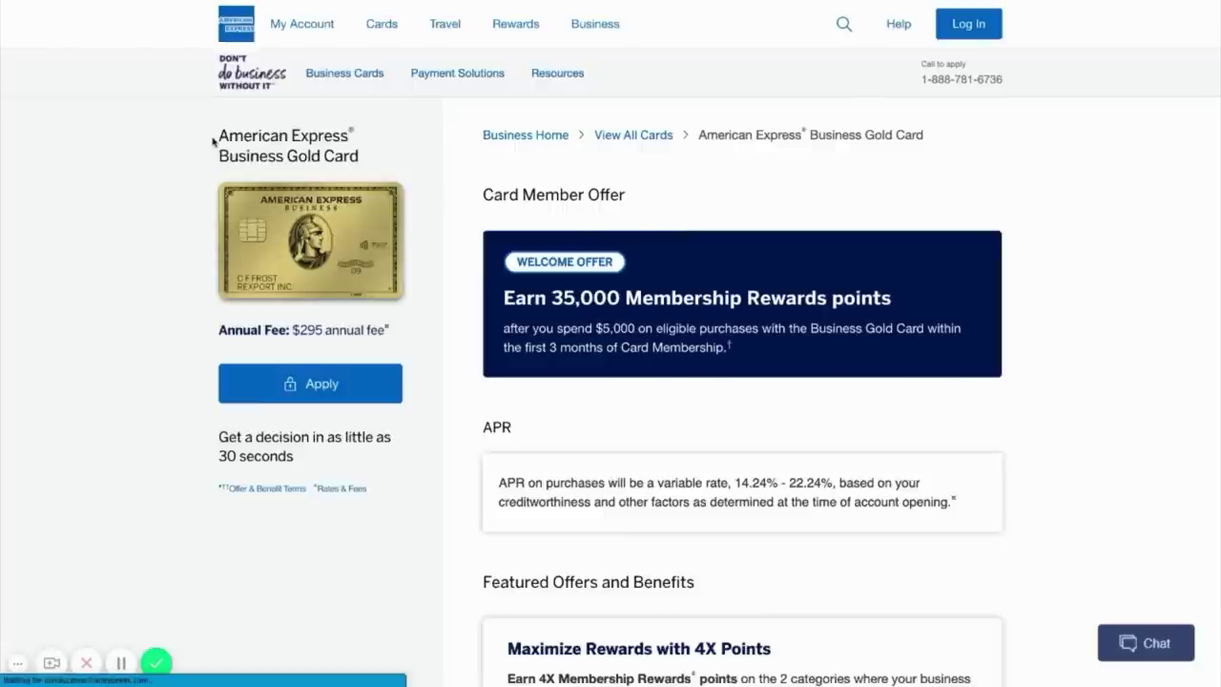
- Switch to the American Express Business Gold Card page and examine its rewards points and advertising purchase benefits
left_click_drag(219, 139, 445, 153)
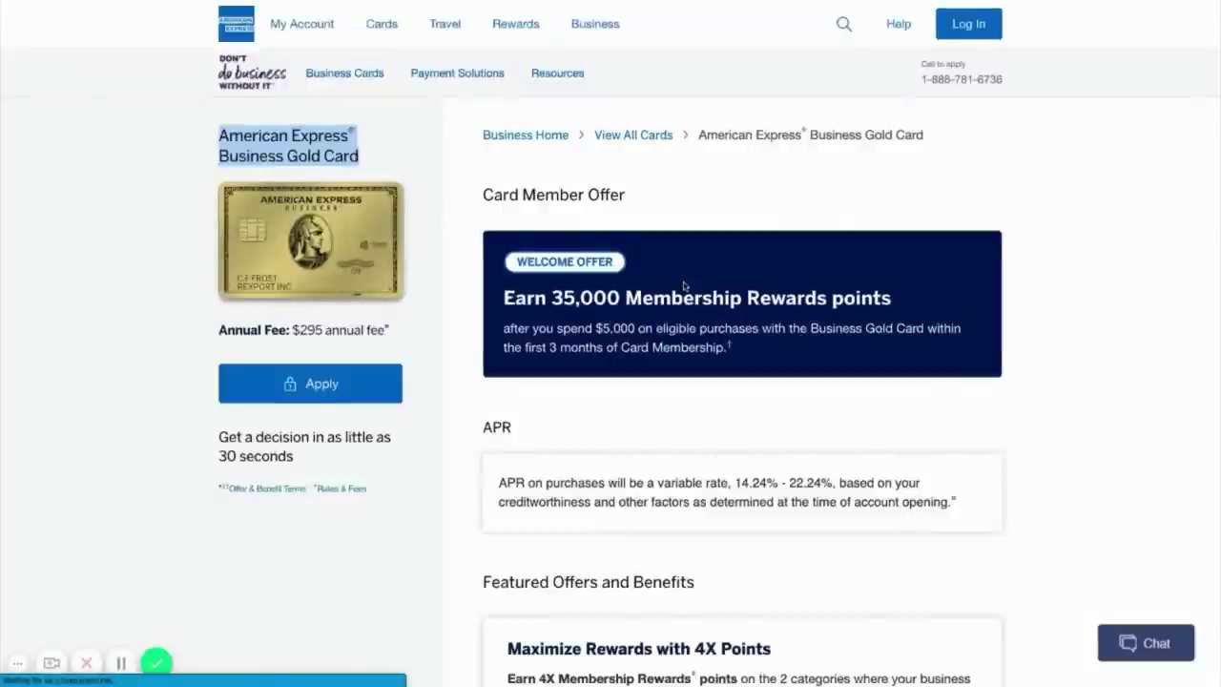
scroll(685, 286, "down", 3)
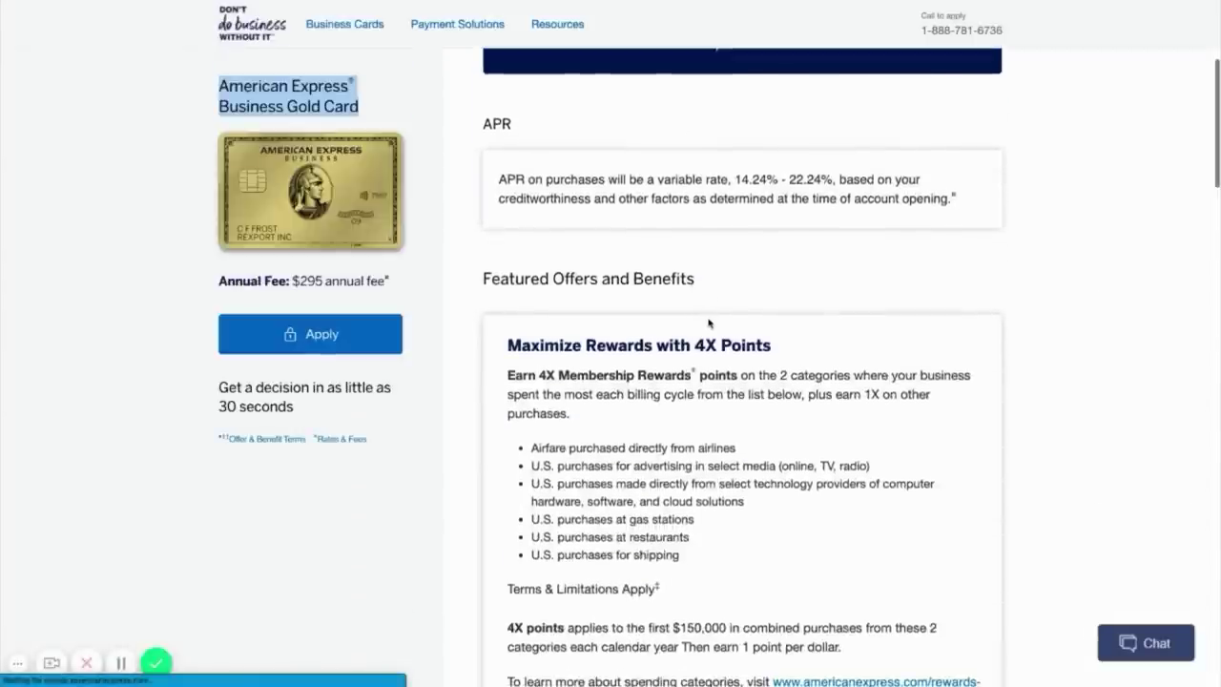
left_click_drag(695, 345, 773, 346)
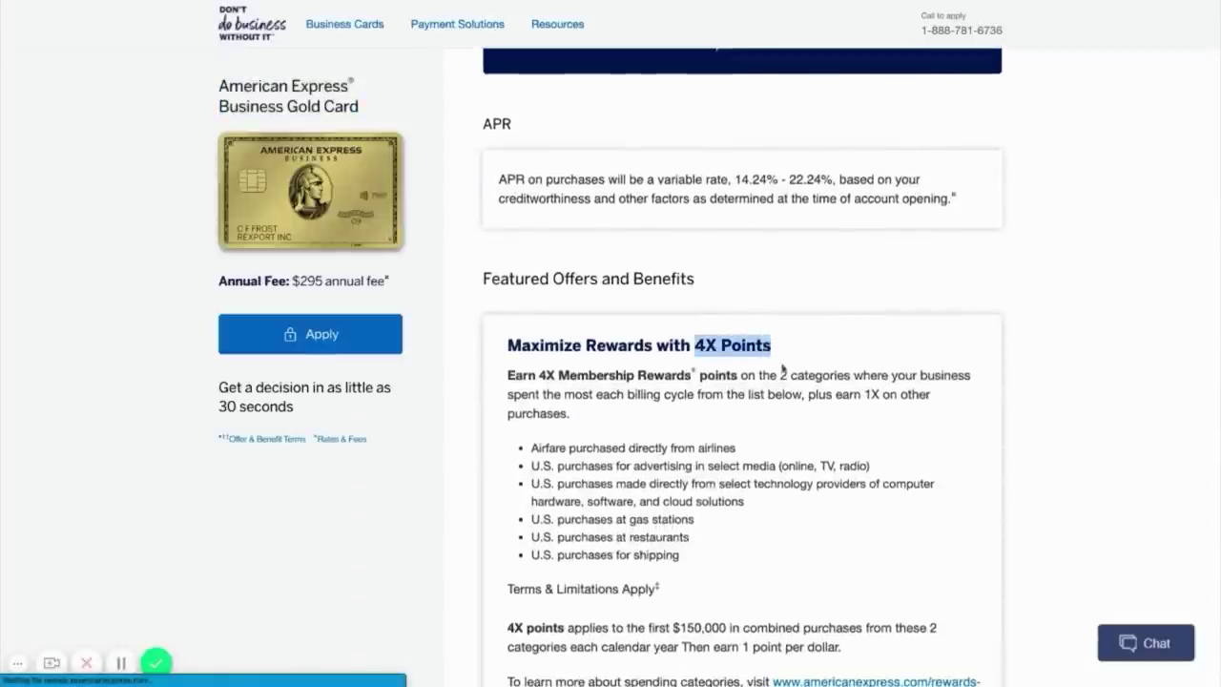
scroll(782, 369, "down", 2)
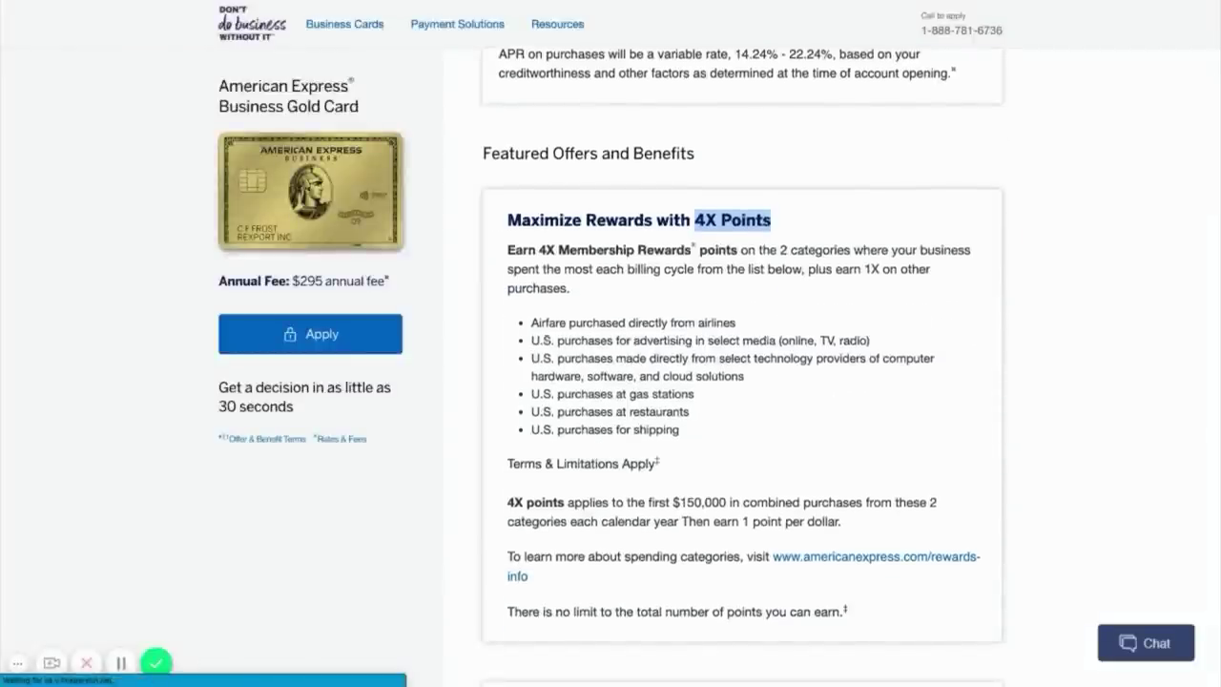
left_click_drag(530, 341, 821, 341)
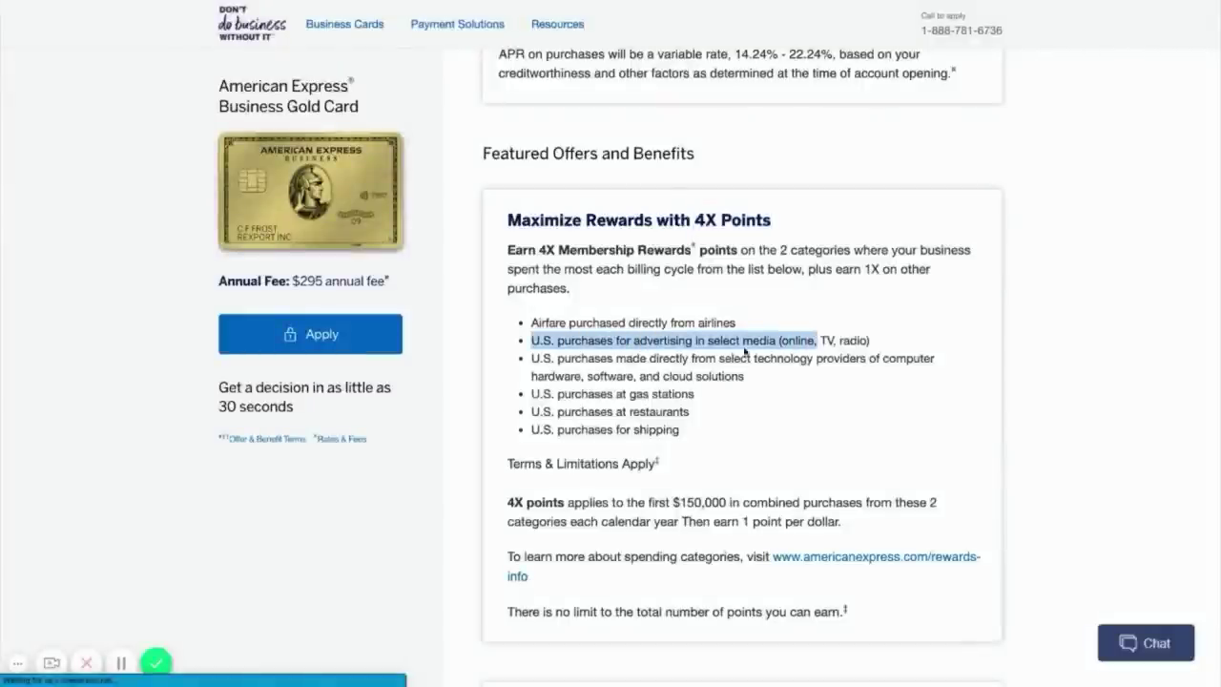
left_click_drag(697, 220, 788, 232)
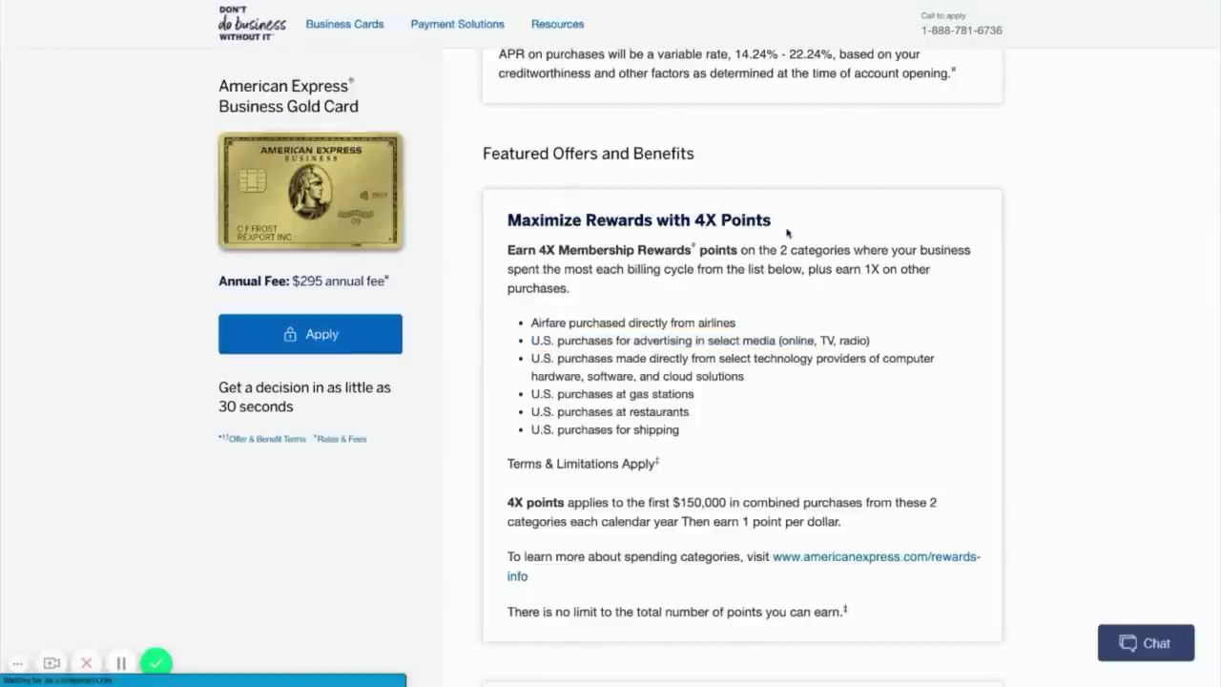
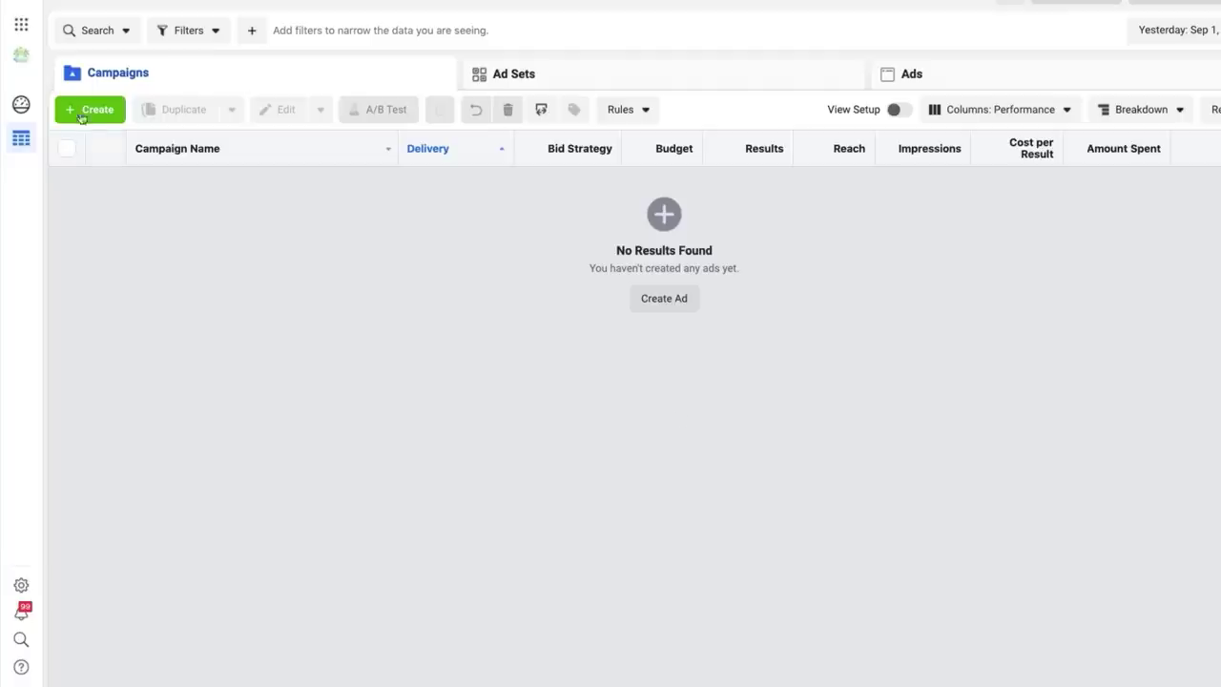
- Switch to Ads Manager, open Events Manager and copy the Pixel ID from the pixel's overview
left_click(21, 29)
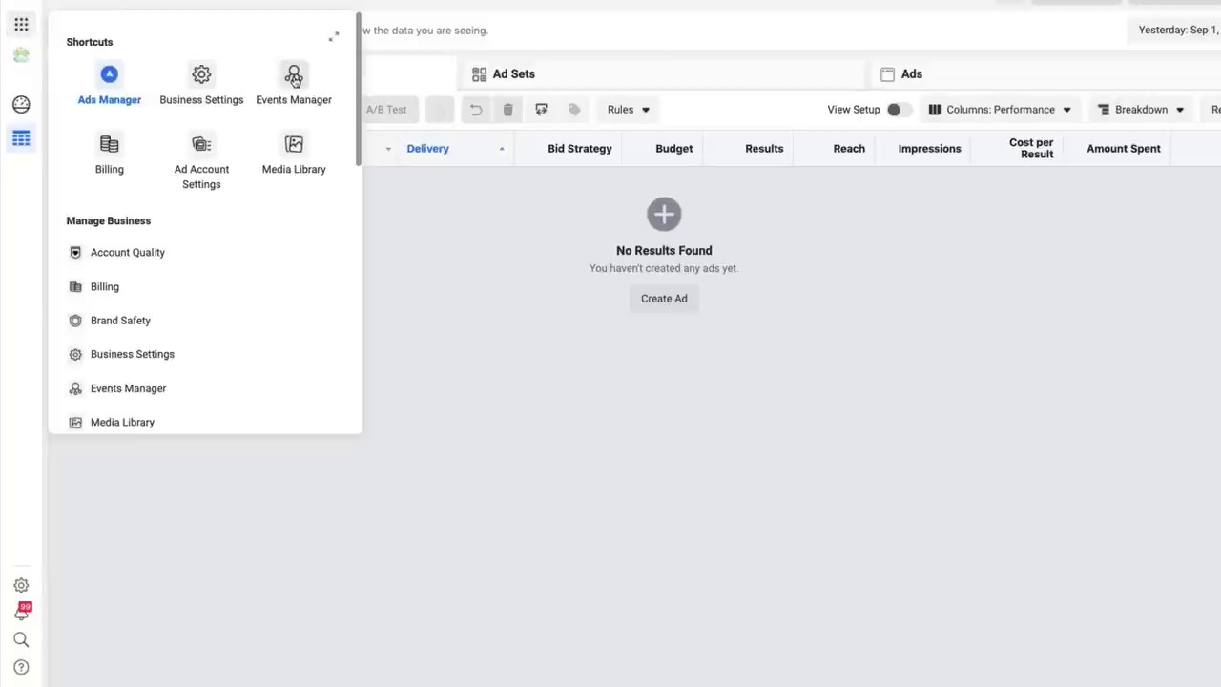
left_click(294, 78)
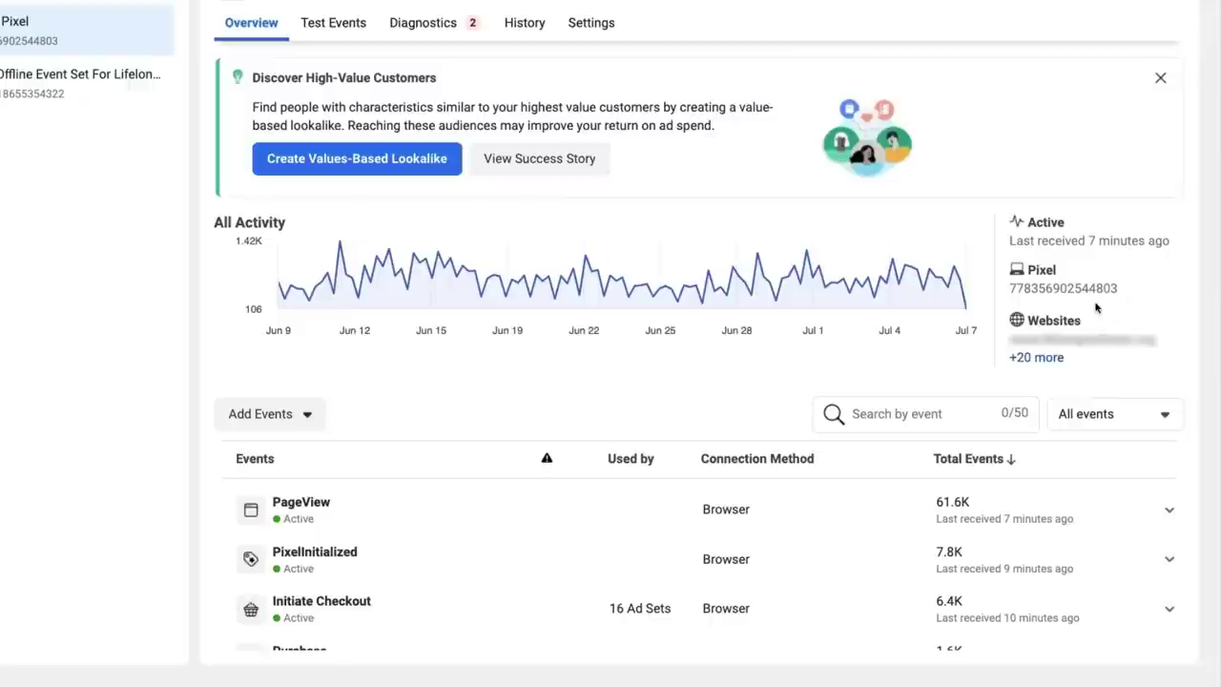
left_click_drag(1120, 291, 1013, 298)
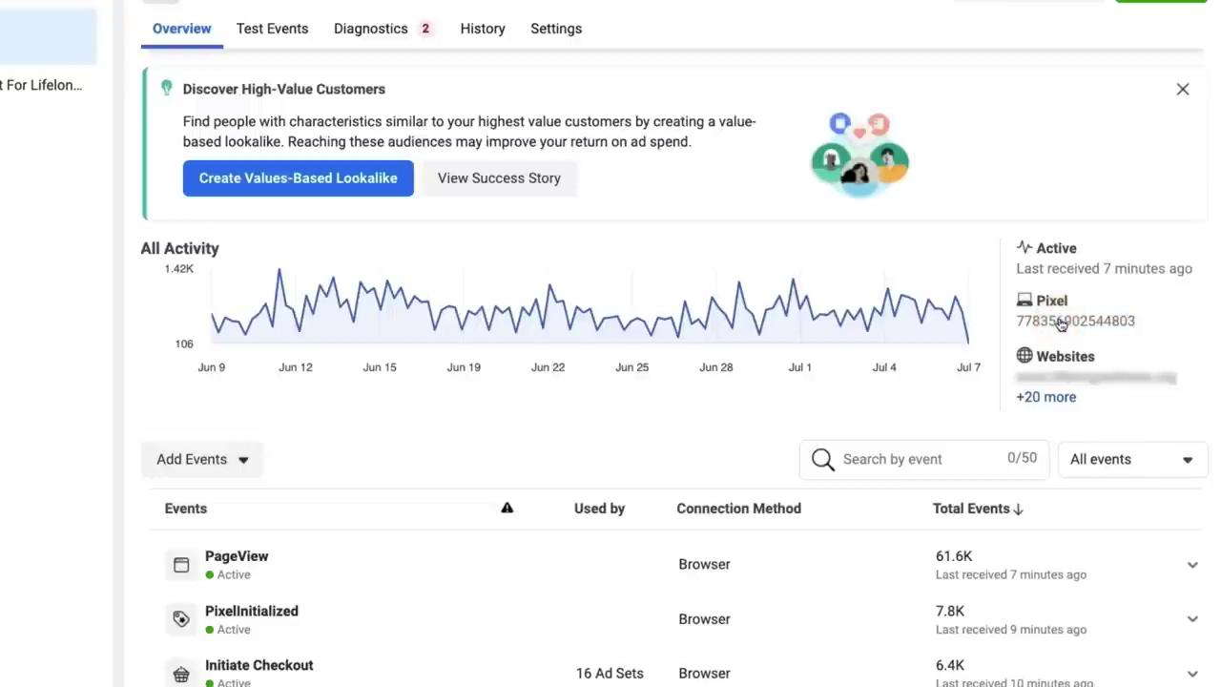
left_click(1061, 324)
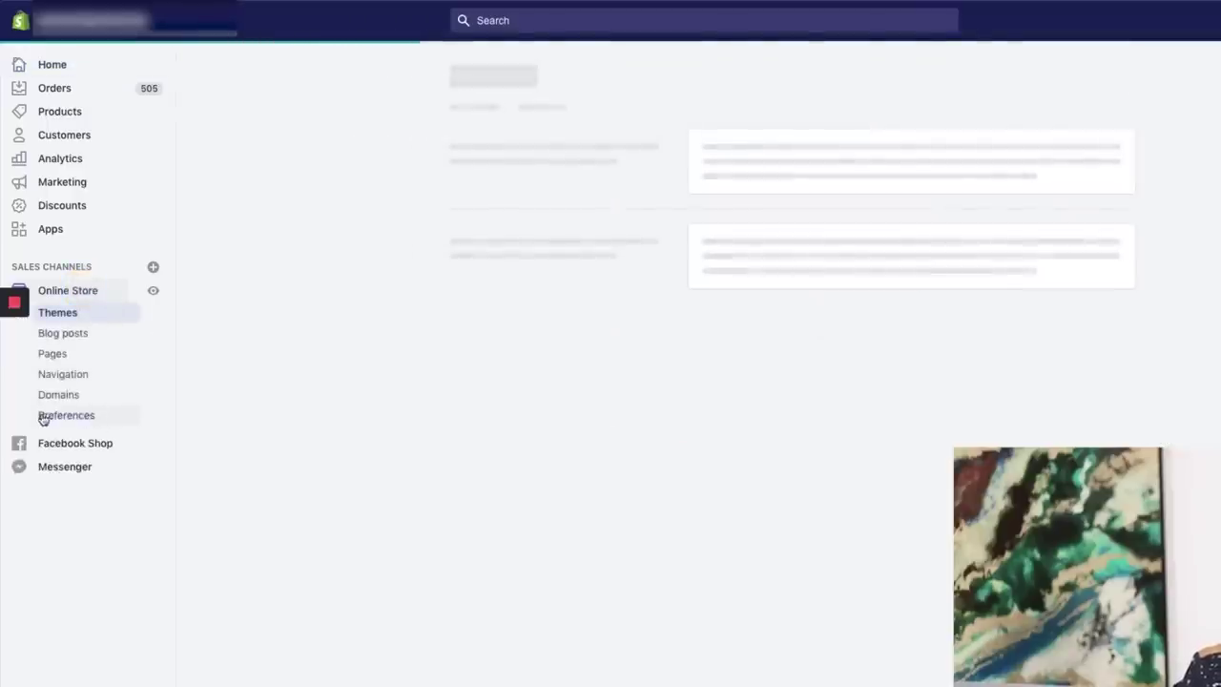
- Switch to the Shopify admin and open the Facebook Pixel ID field in the online store preferences for entry
left_click(68, 417)
scroll(554, 317, "down", 5)
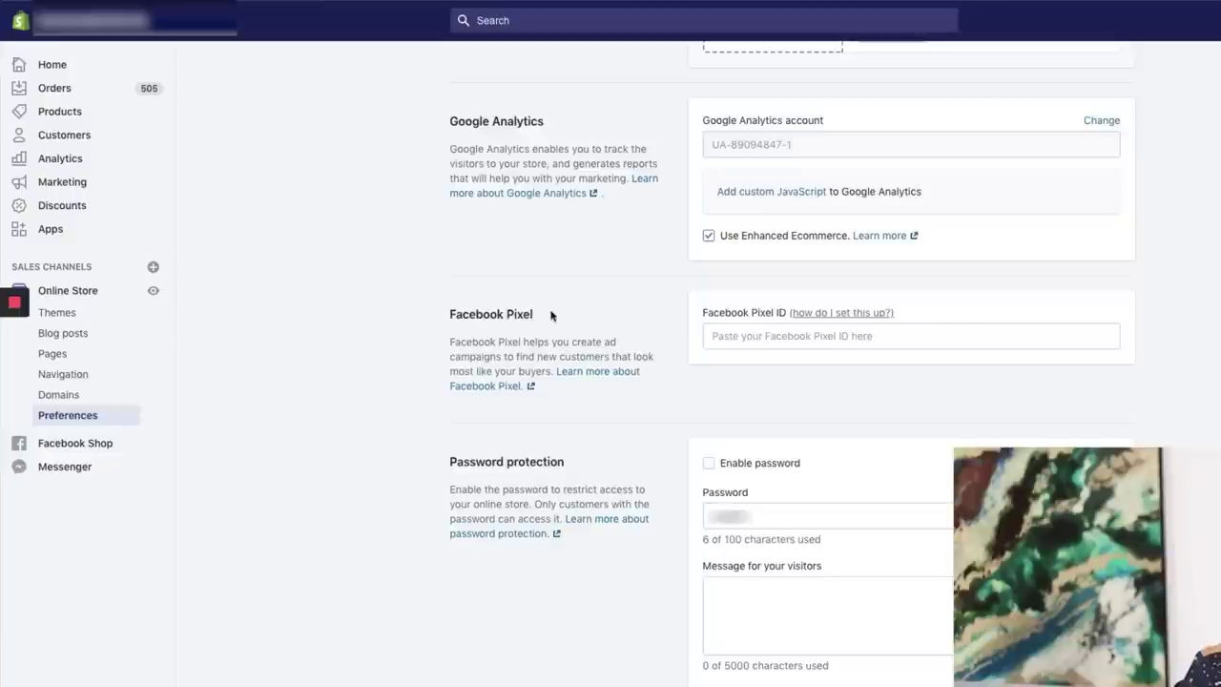
left_click(710, 336)
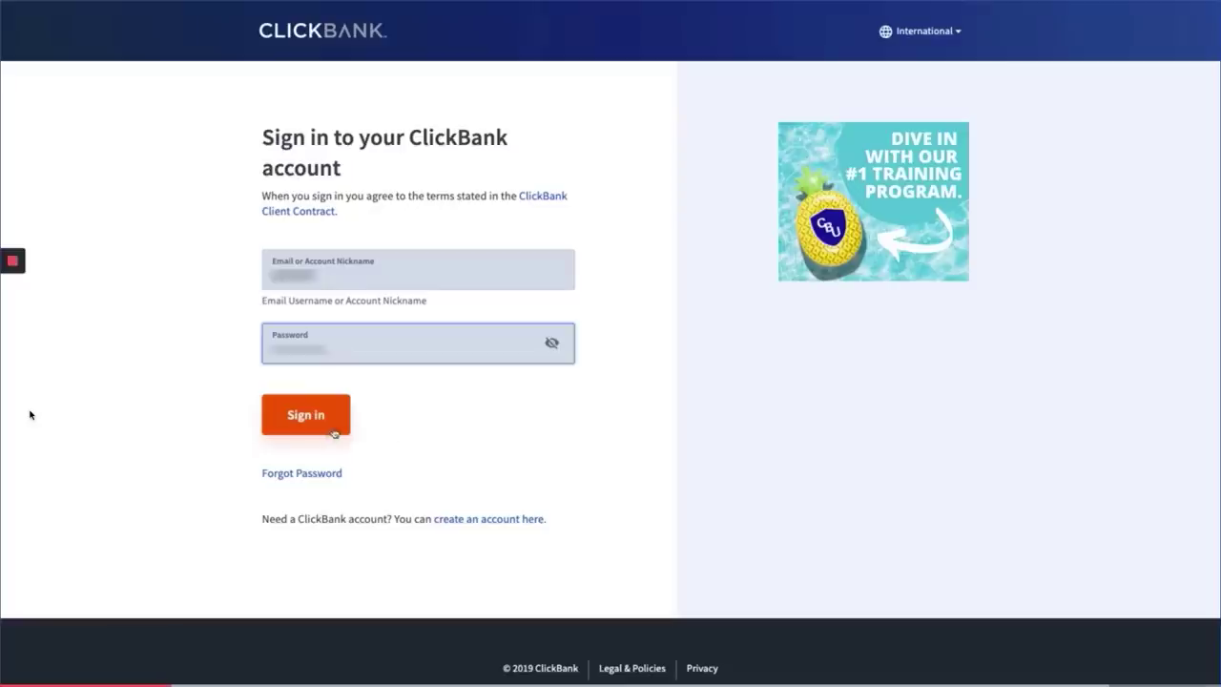
- Switch to ClickBank, sign in and add a Facebook Pixel tracking code under the account's Integrated Sales Reporting
left_click(325, 427)
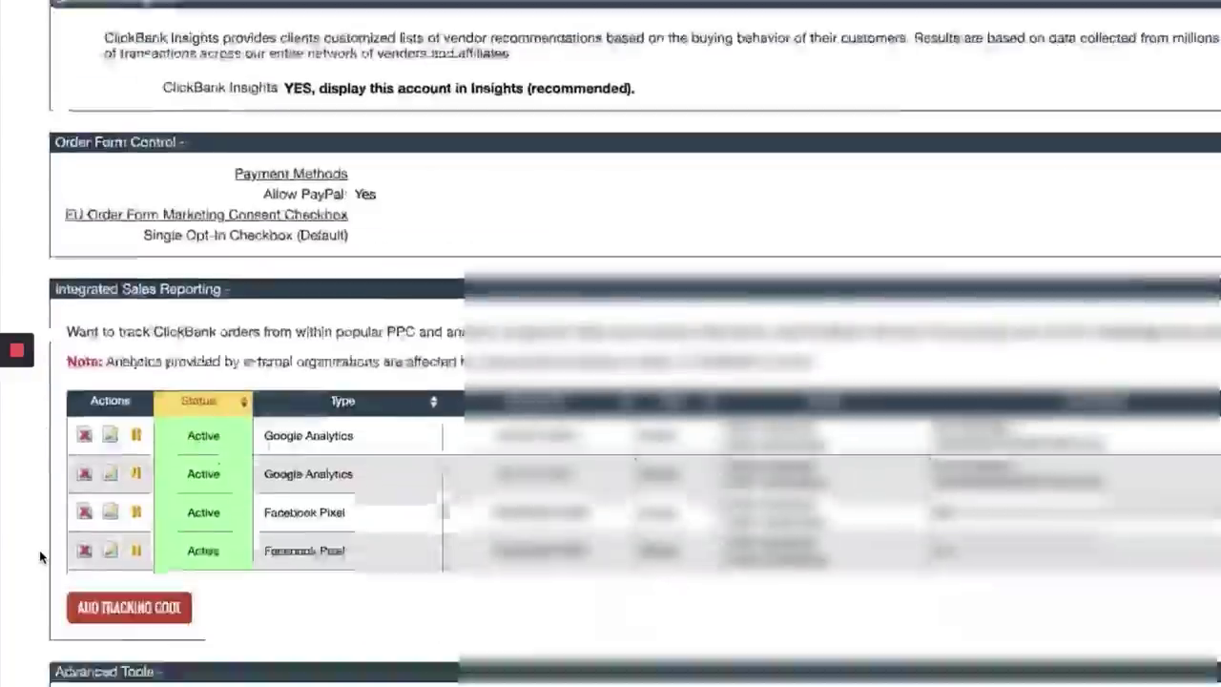
scroll(41, 557, "down", 1)
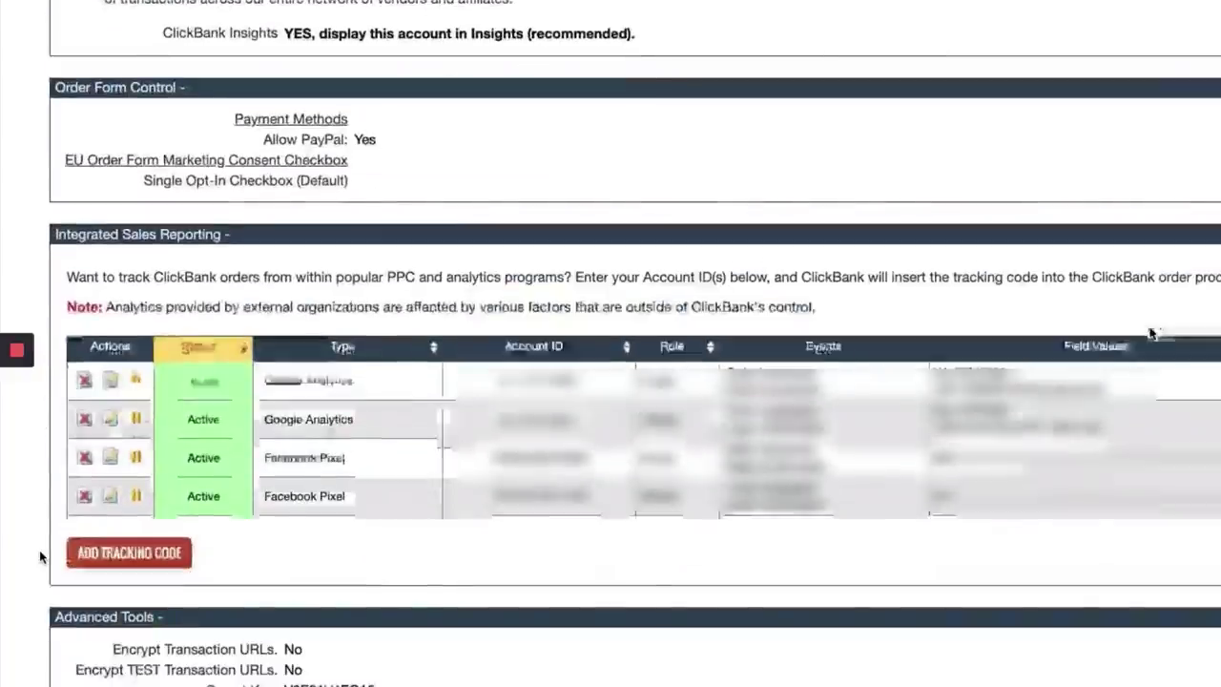
left_click(129, 552)
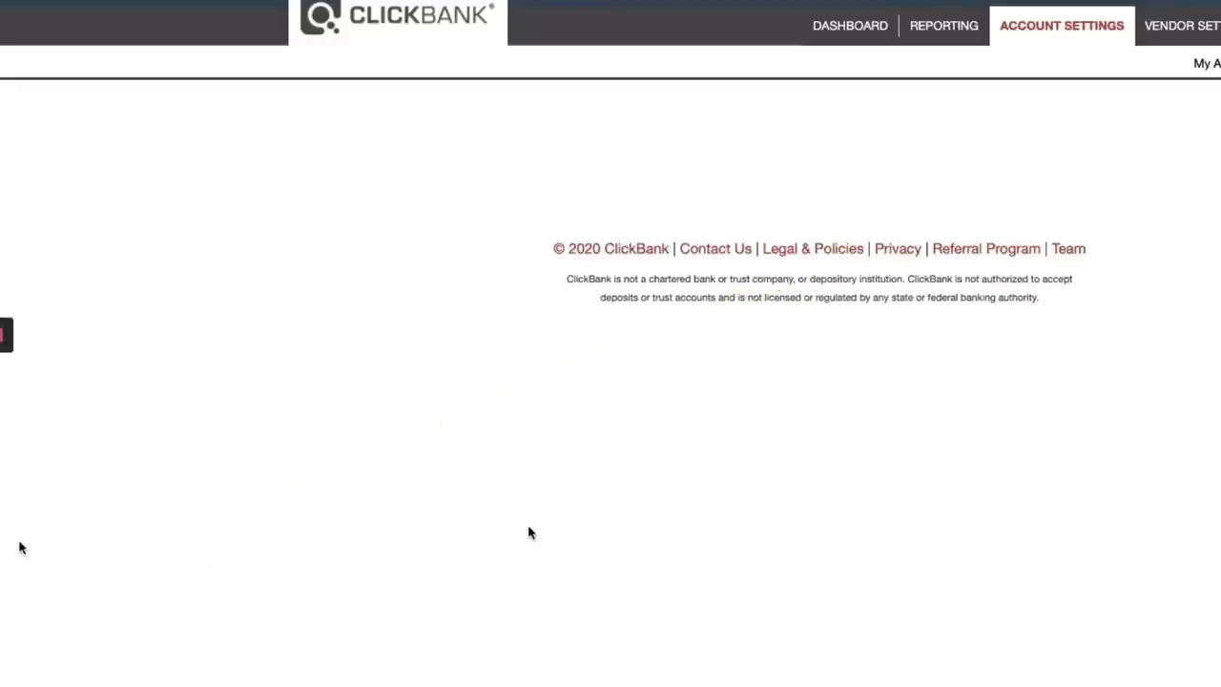
left_click(630, 254)
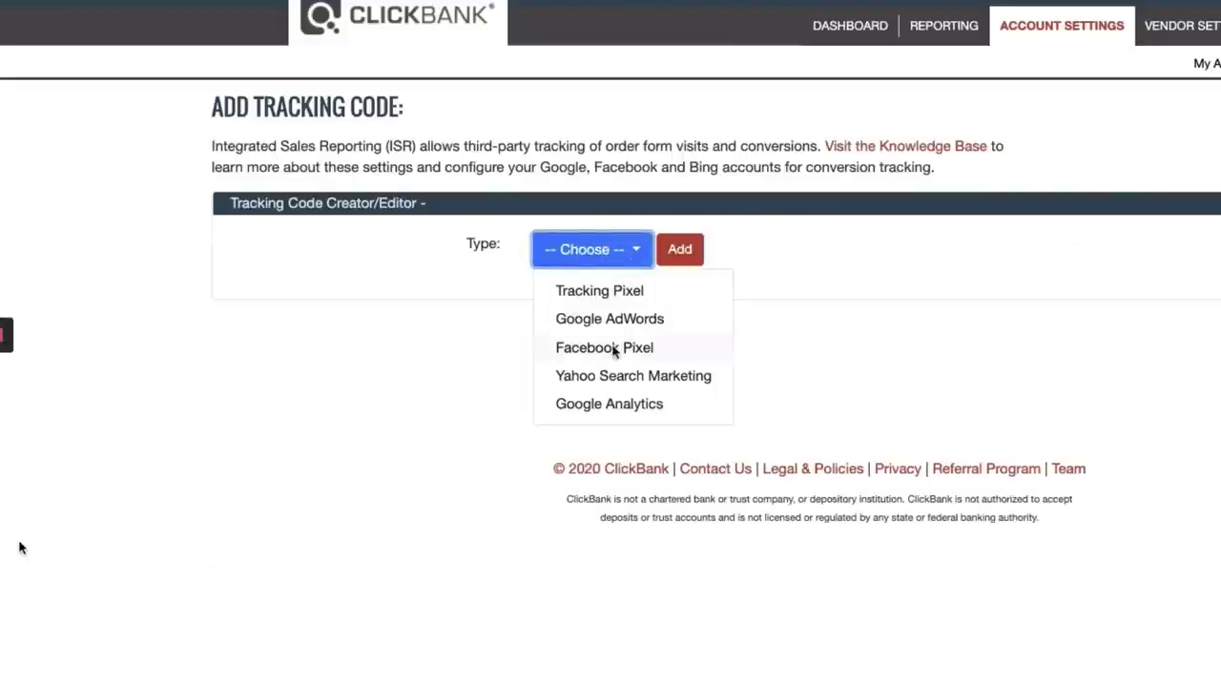
left_click(693, 352)
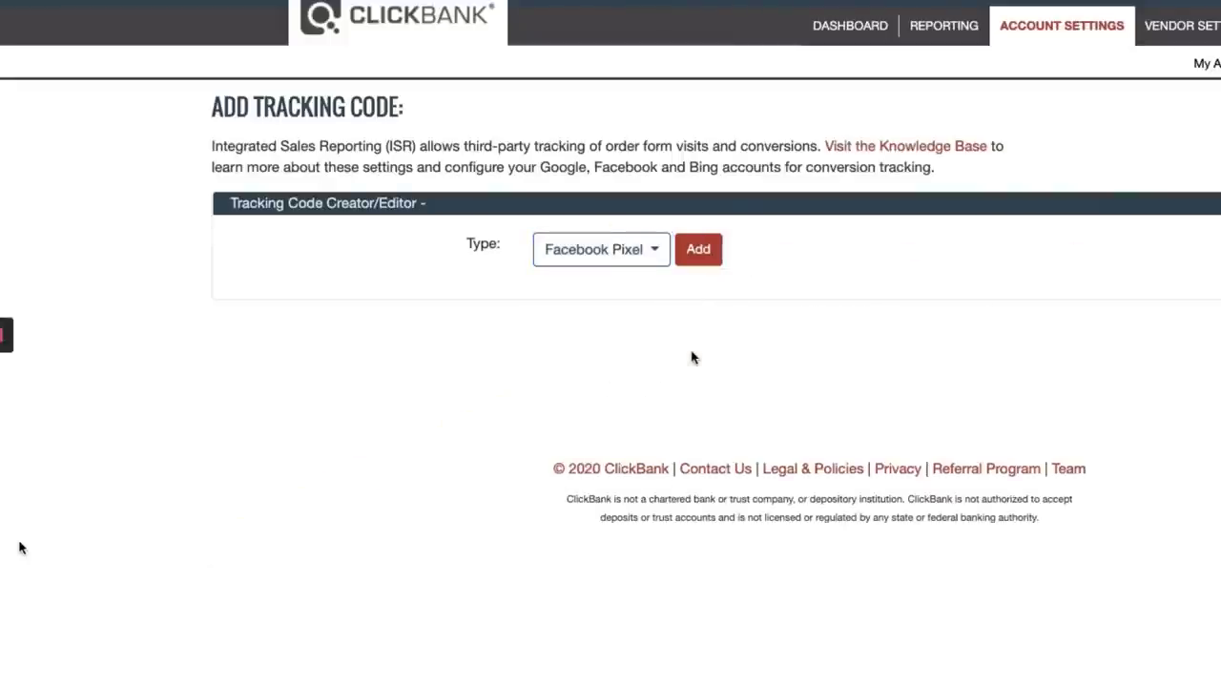
left_click(694, 249)
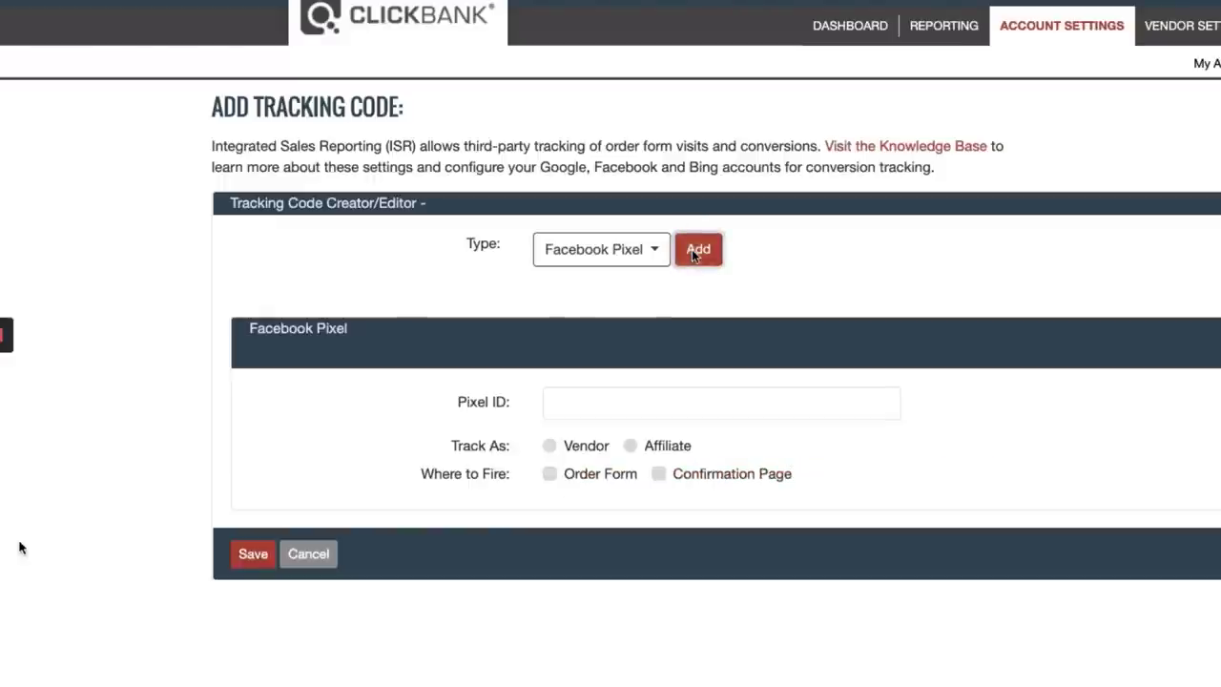
- Paste the copied Pixel ID, track it as Vendor and set it to fire on the Order Form and Confirmation Page
left_click(605, 403)
key("ctrl+v")
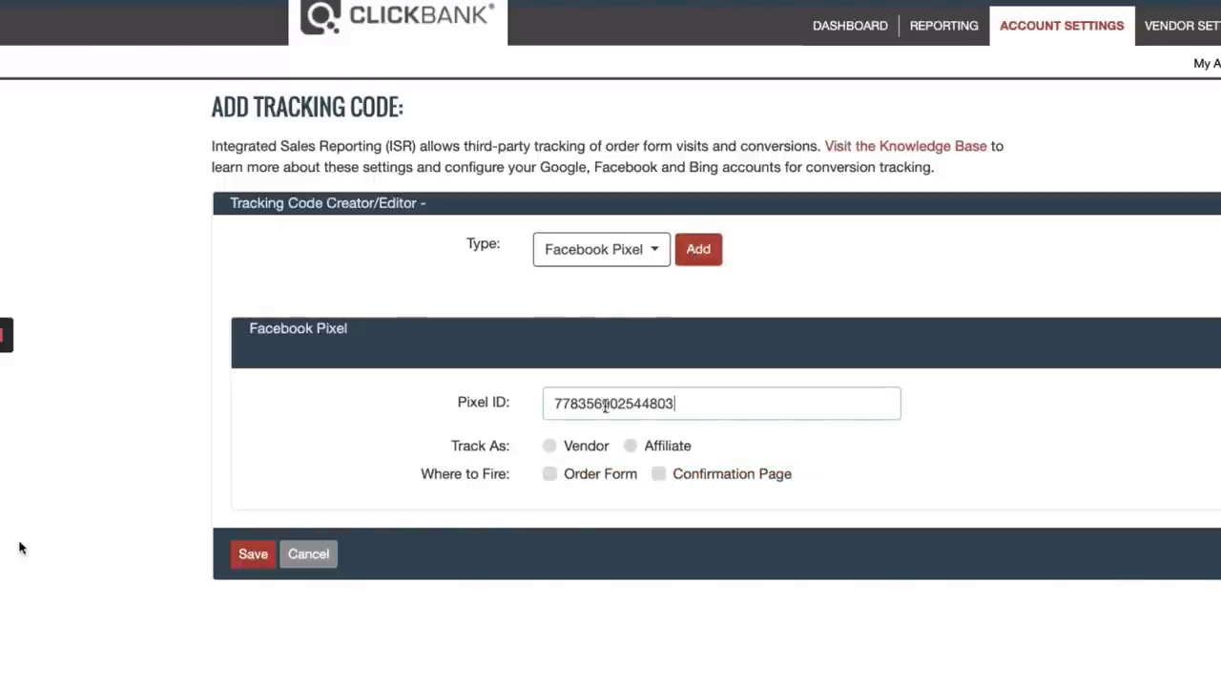
left_click(550, 445)
left_click(549, 475)
left_click(659, 474)
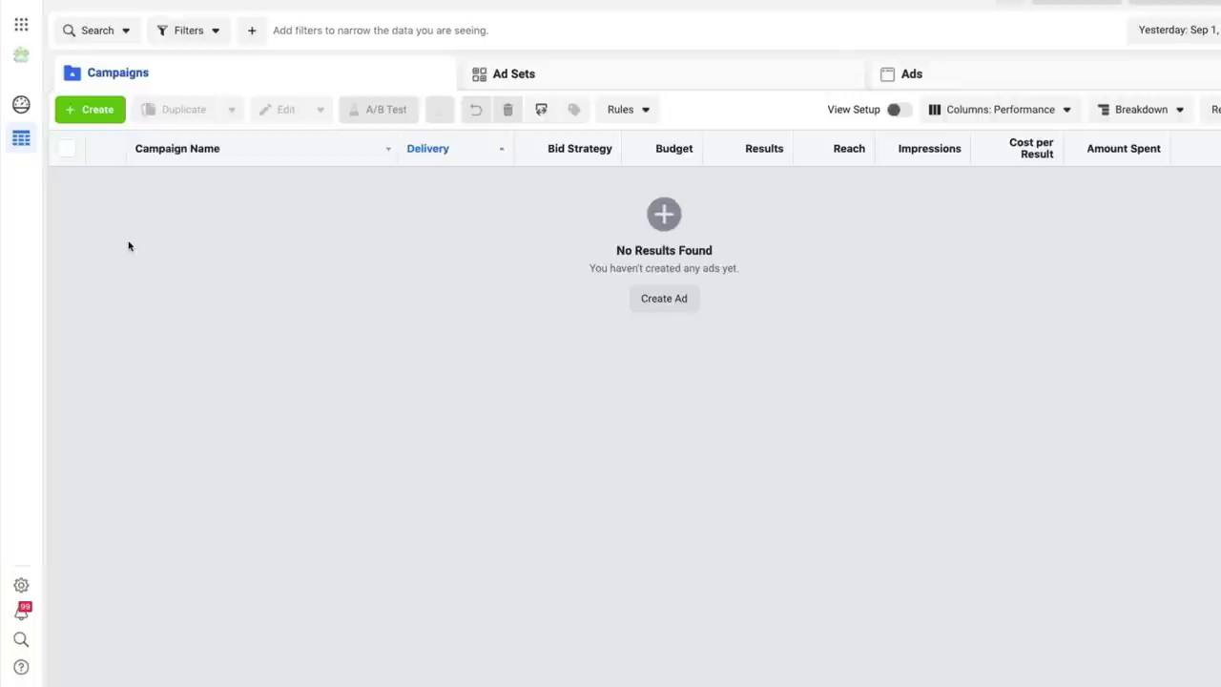
- Switch to Ads Manager and start a custom conversion in Events Manager, entering the page address in its URL contains rule
left_click(21, 27)
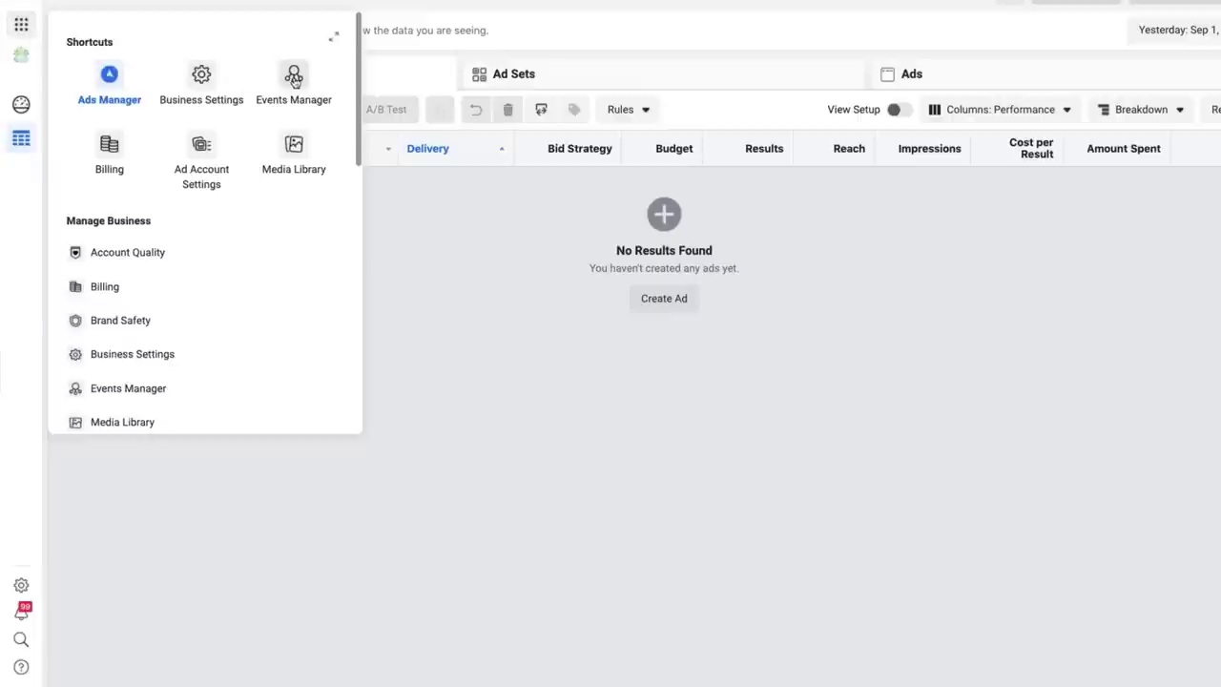
left_click(294, 79)
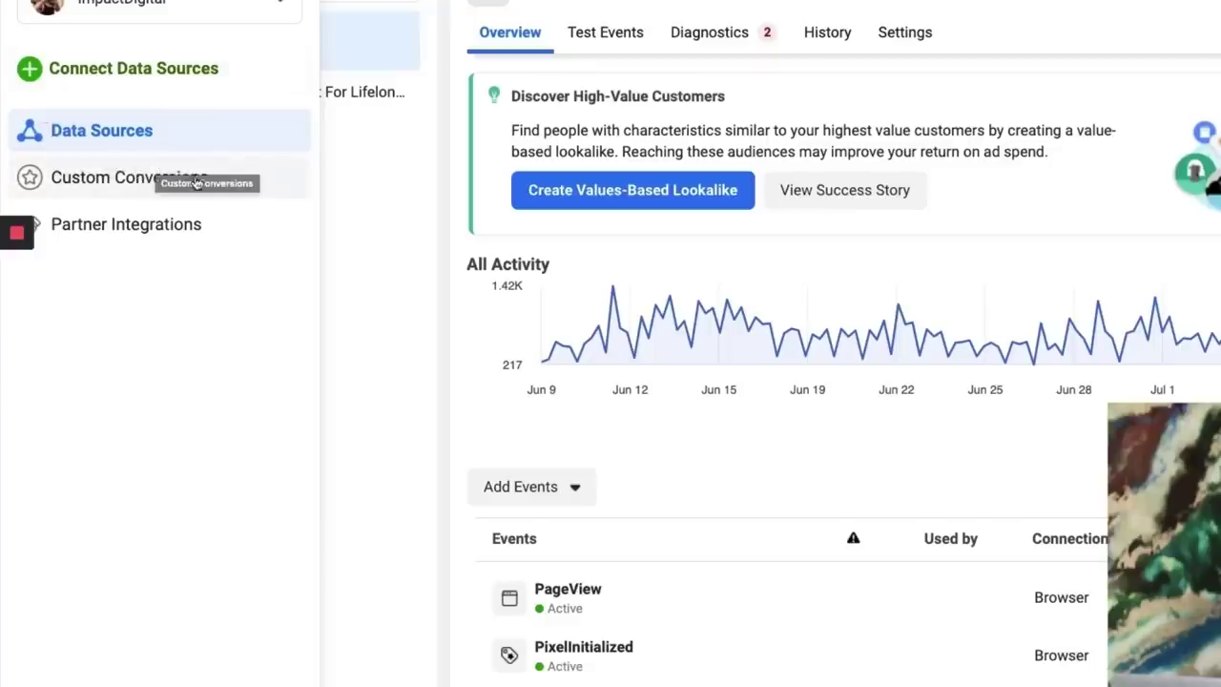
left_click(143, 183)
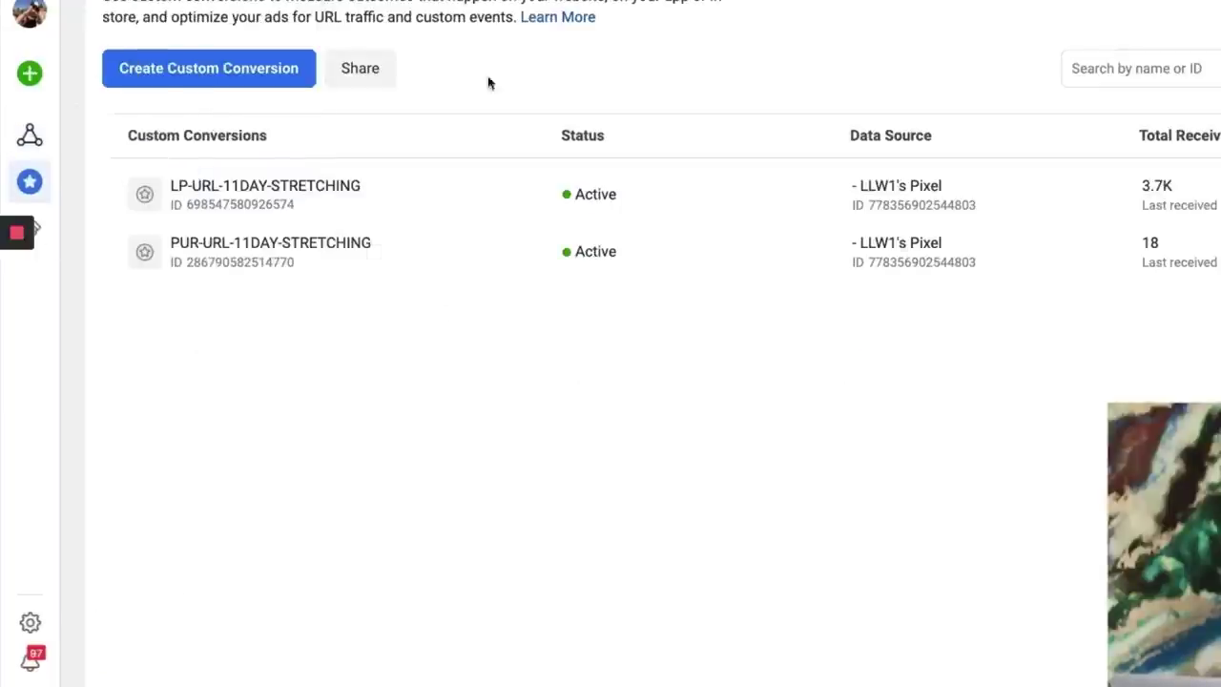
left_click(221, 71)
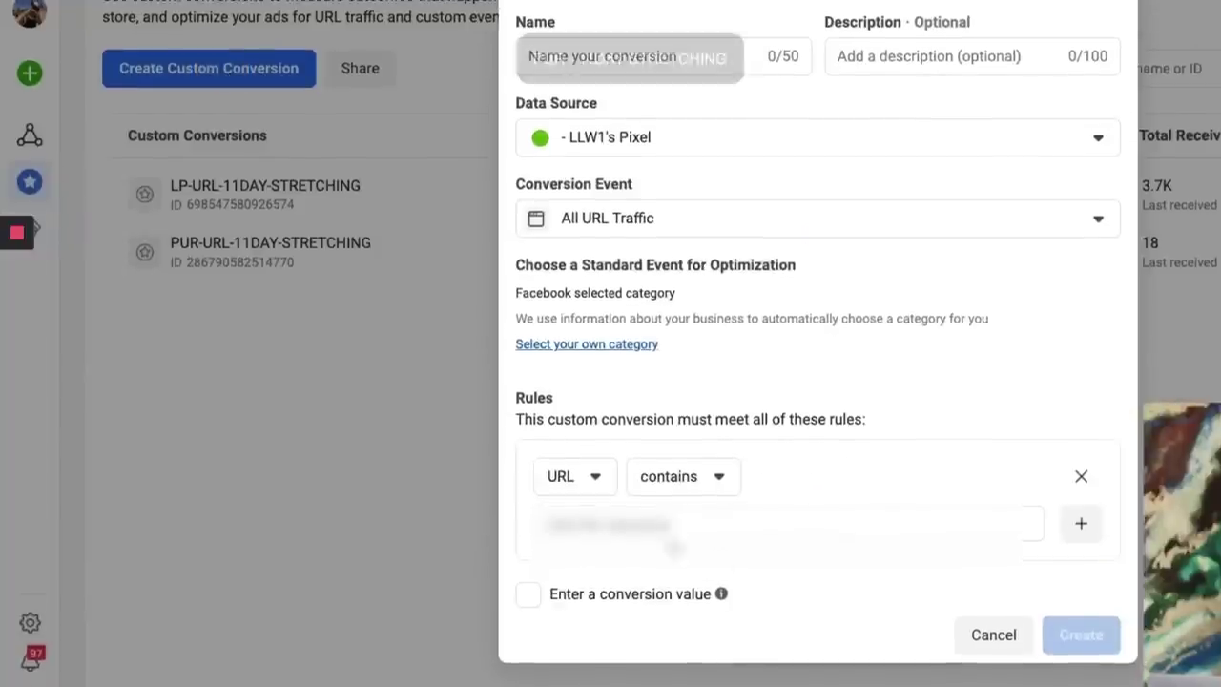
left_click(665, 524)
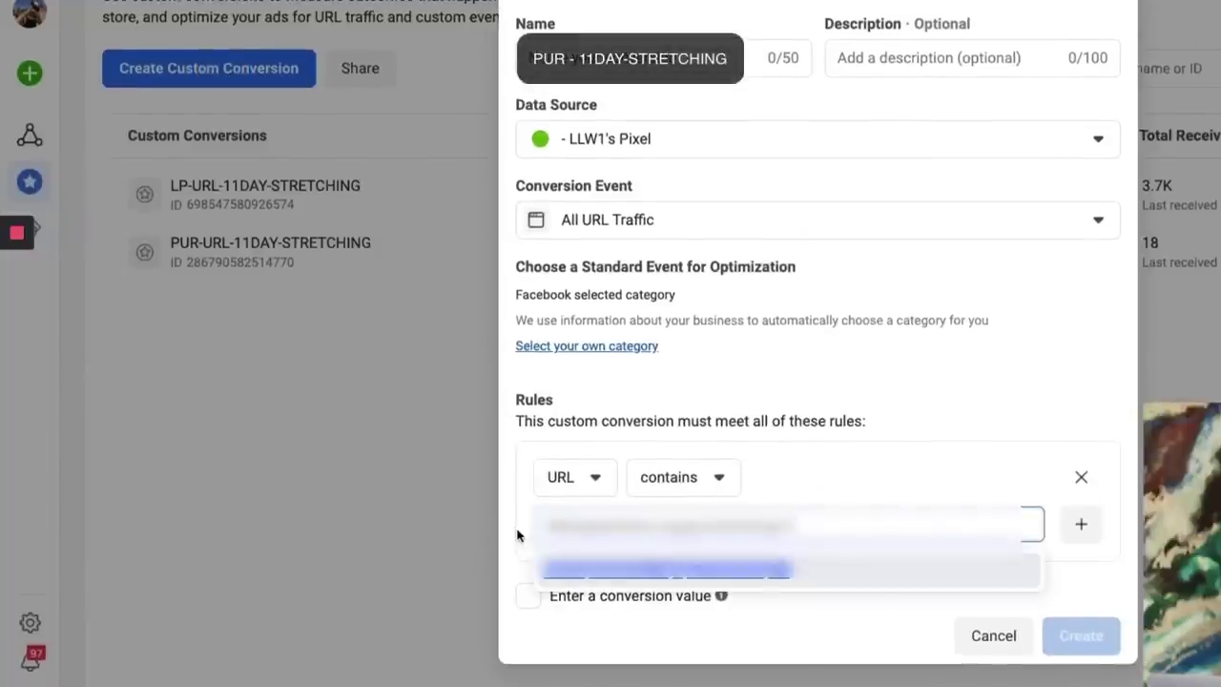
left_click(509, 530)
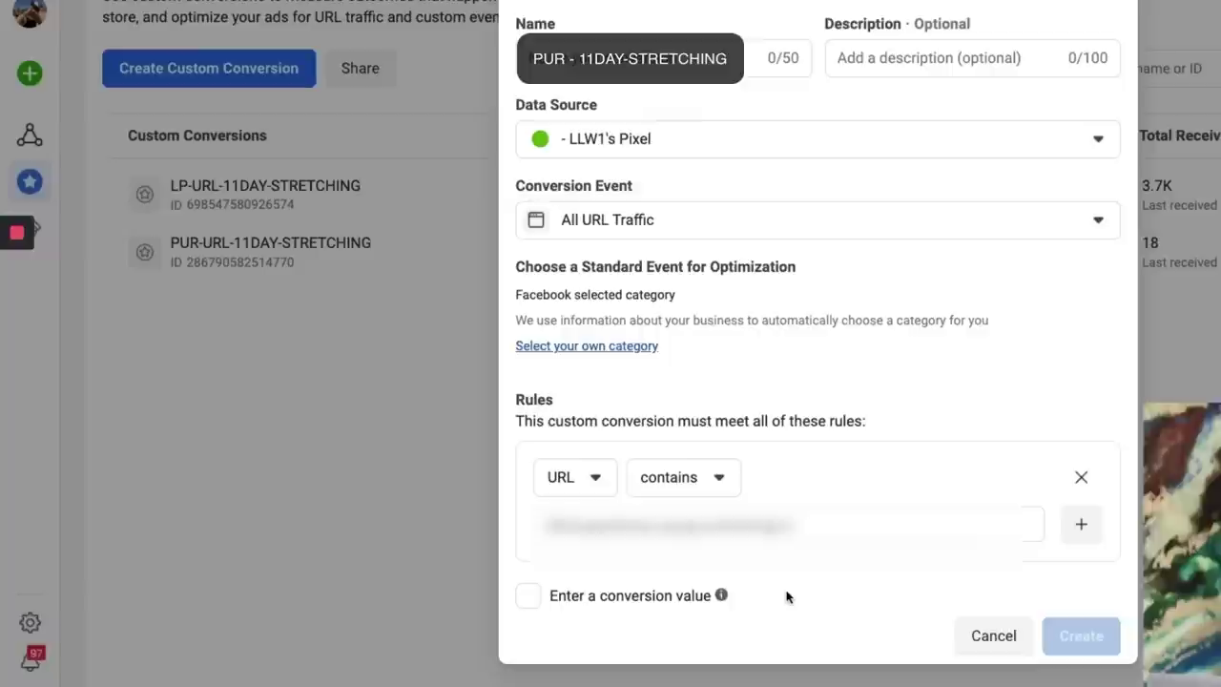
- Set the custom conversion's standard event for optimization to Purchase
left_click(597, 347)
left_click(946, 319)
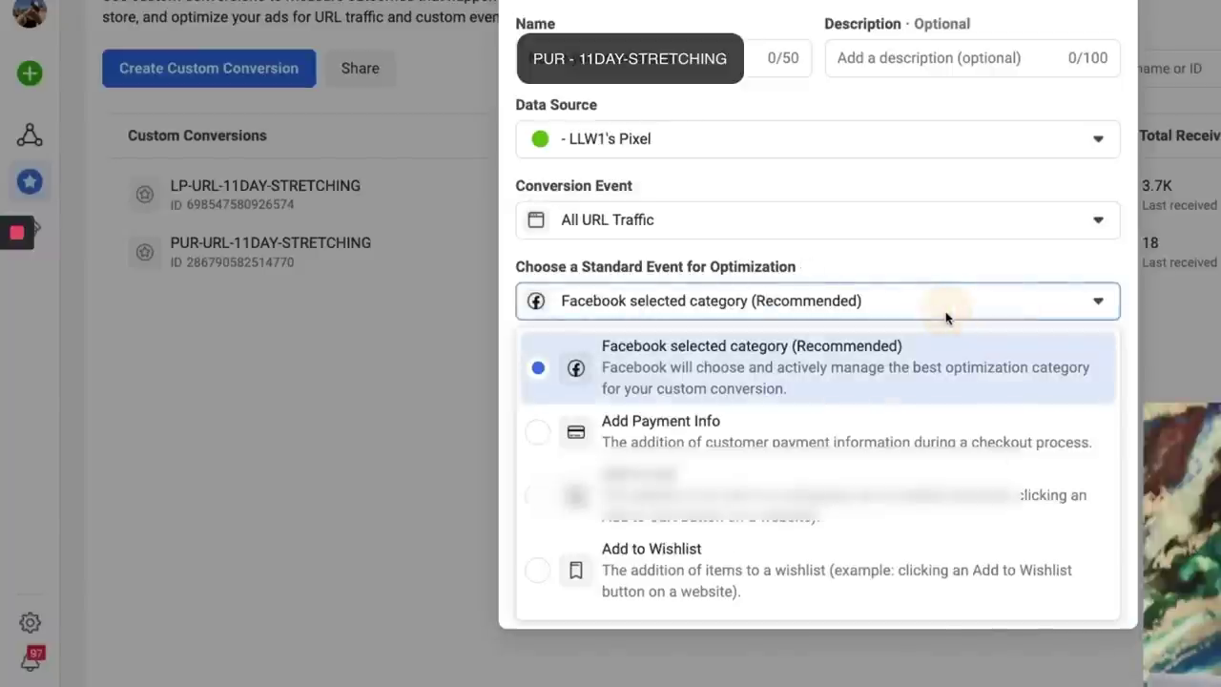
scroll(949, 401, "down", 5)
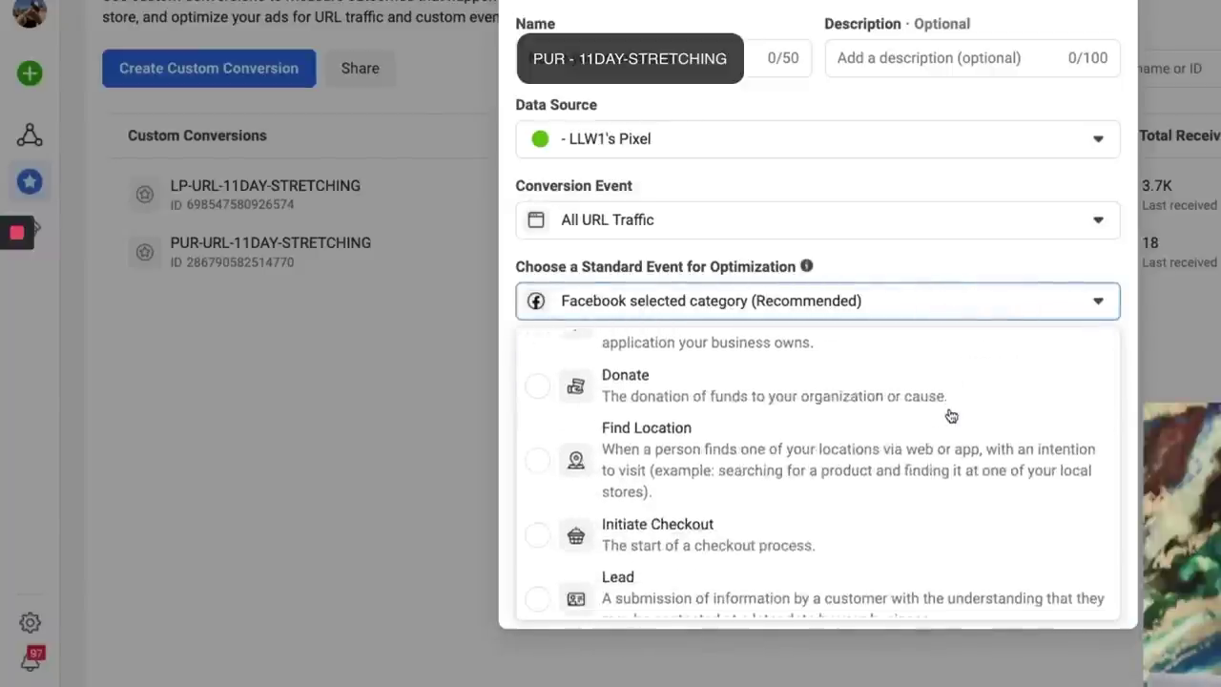
scroll(951, 416, "down", 3)
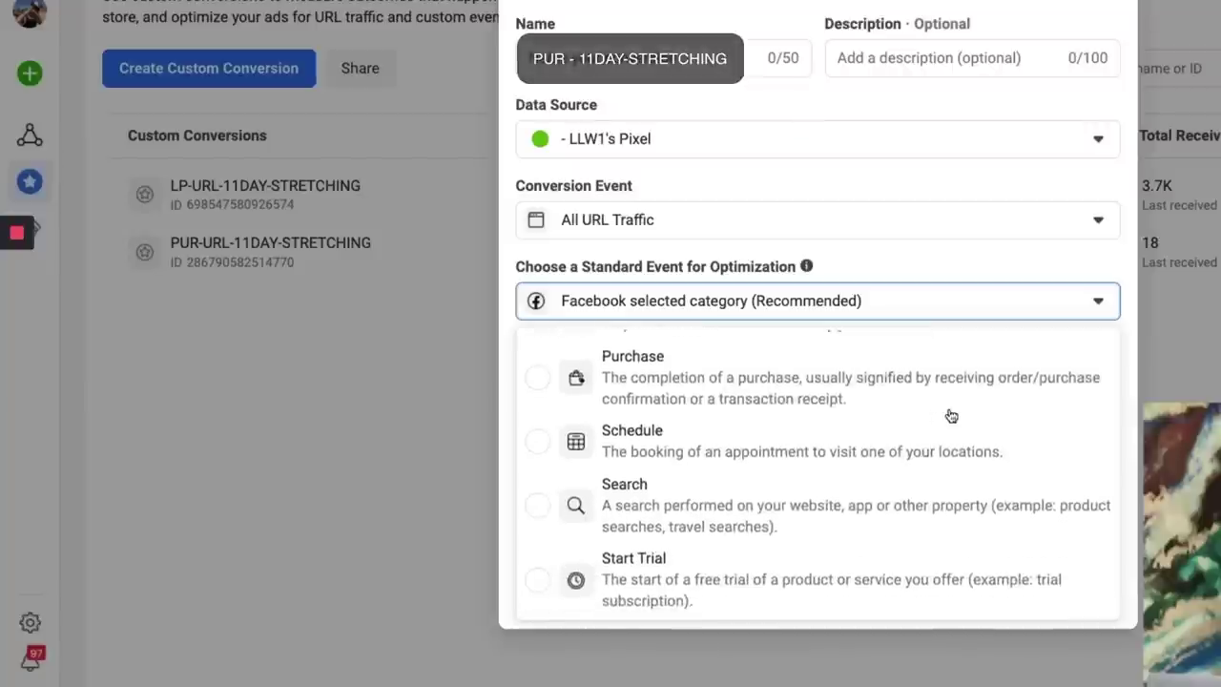
left_click(753, 375)
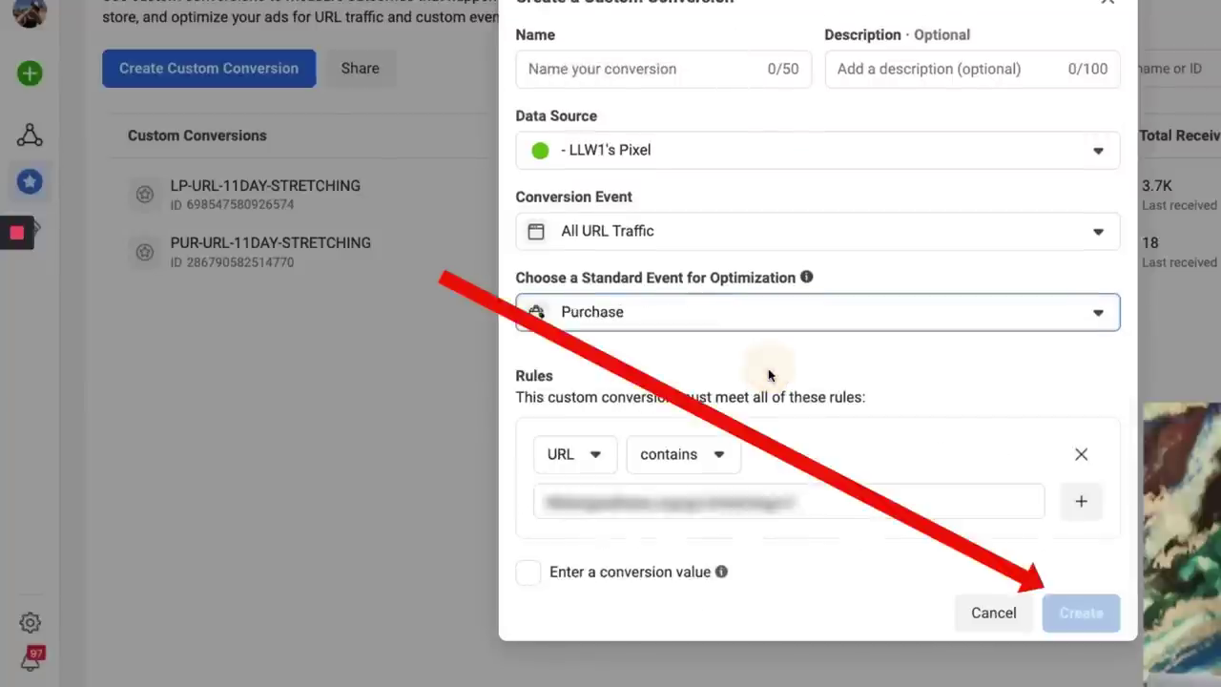
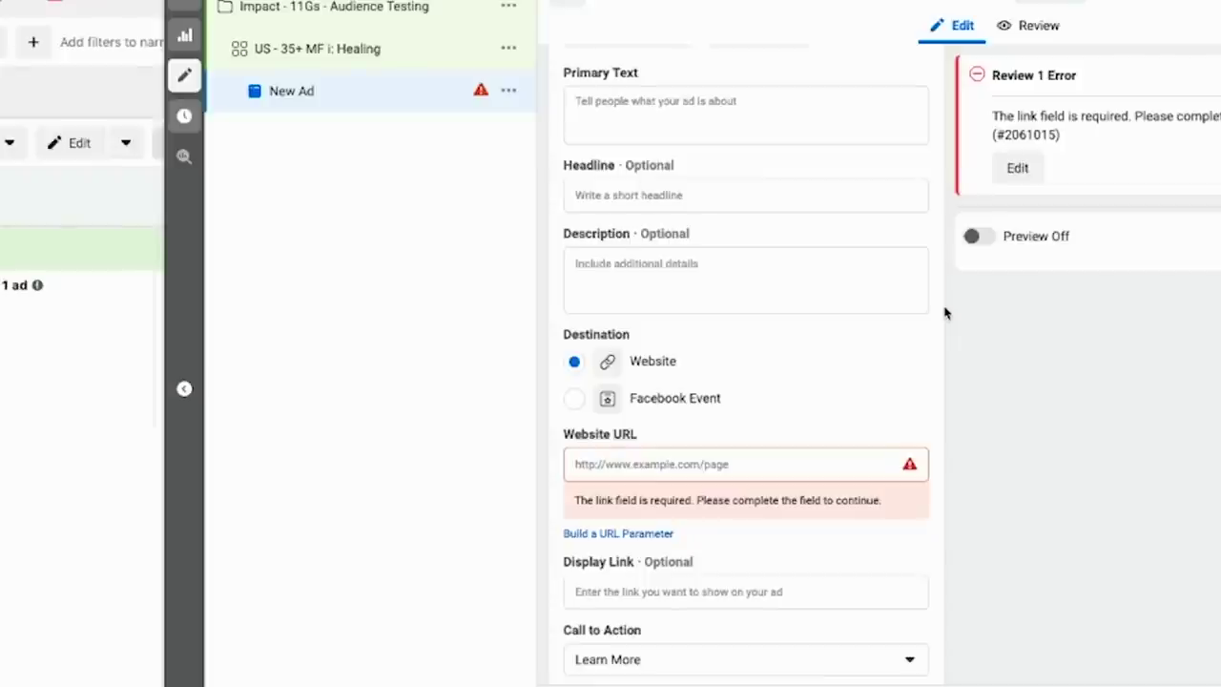
- Set the new ad's headline to "These 11 Gentle Stretches To Feel And Look Amazing"
left_click(625, 199)
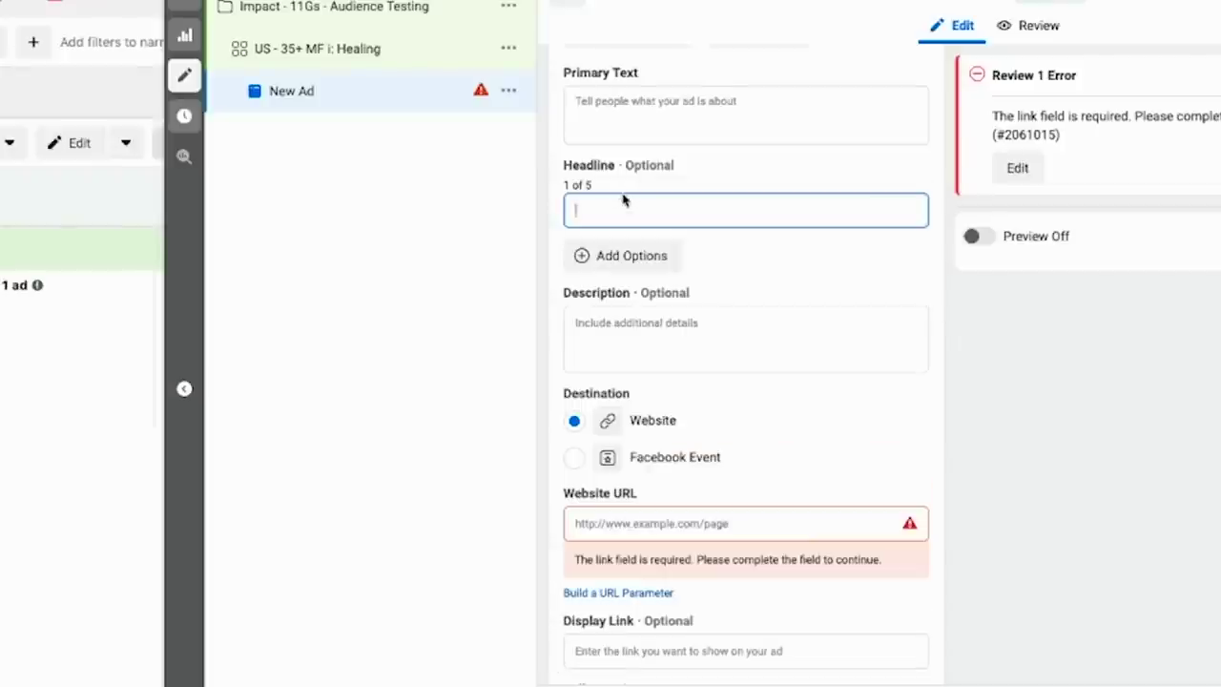
type("These 11 Gentle Stretches Will Make You Feel And Look Amazing!")
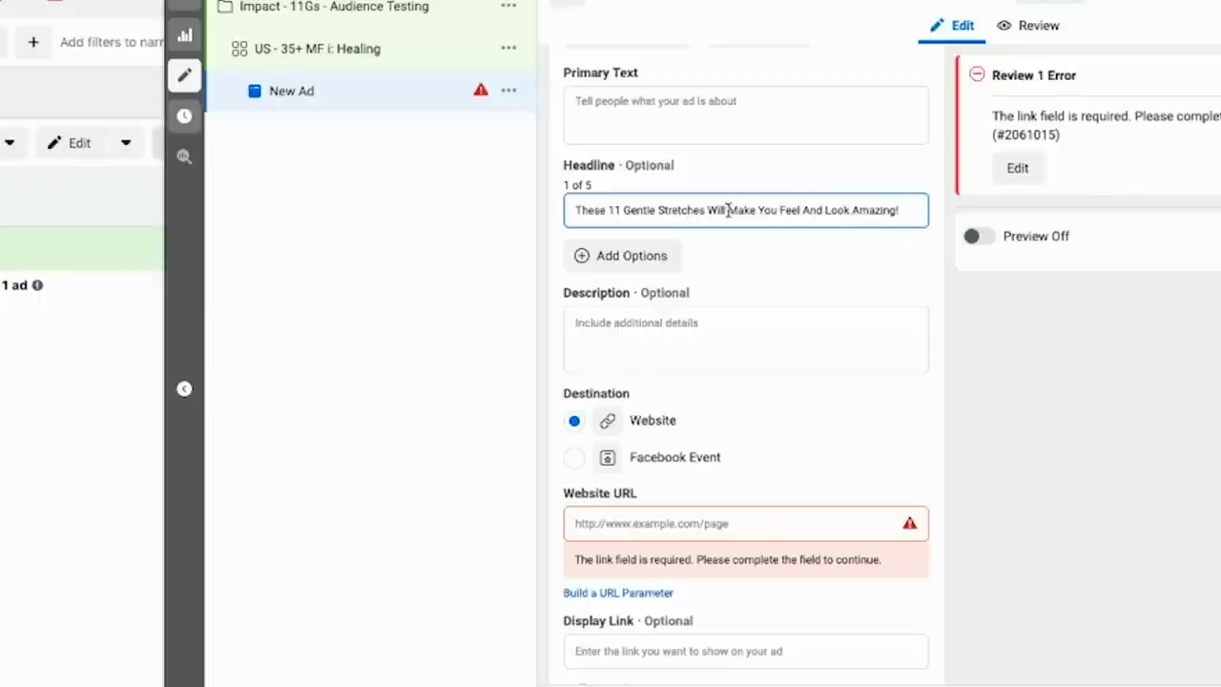
left_click_drag(707, 210, 772, 209)
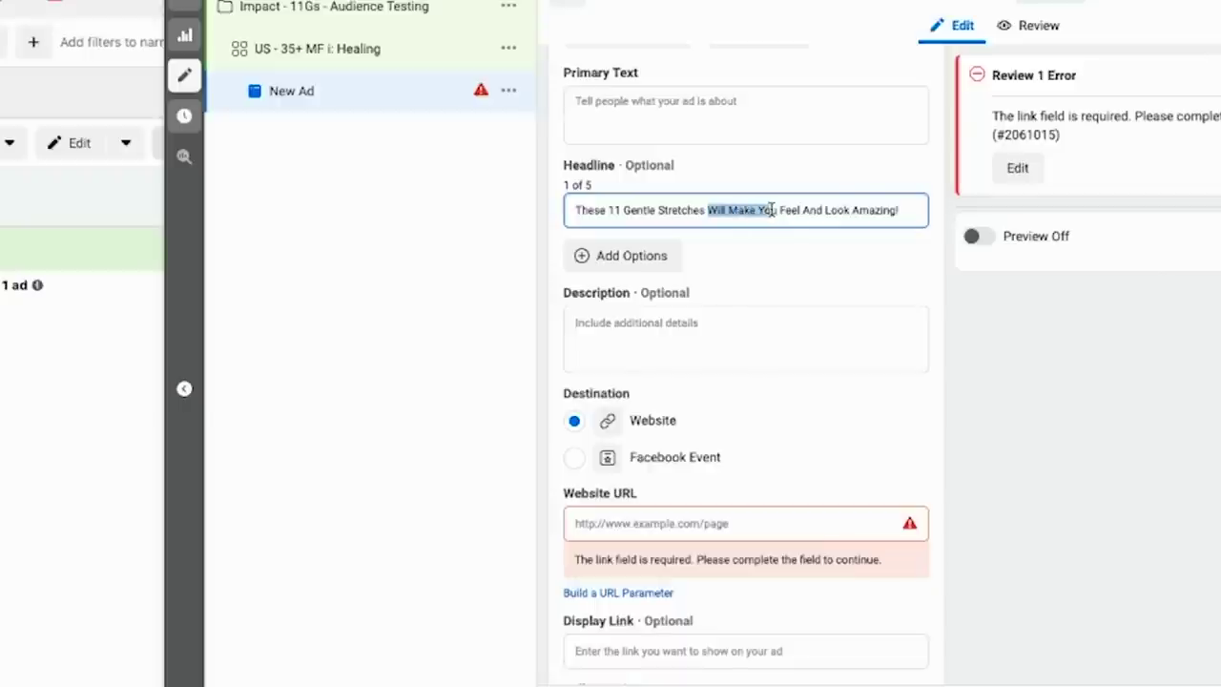
type("To")
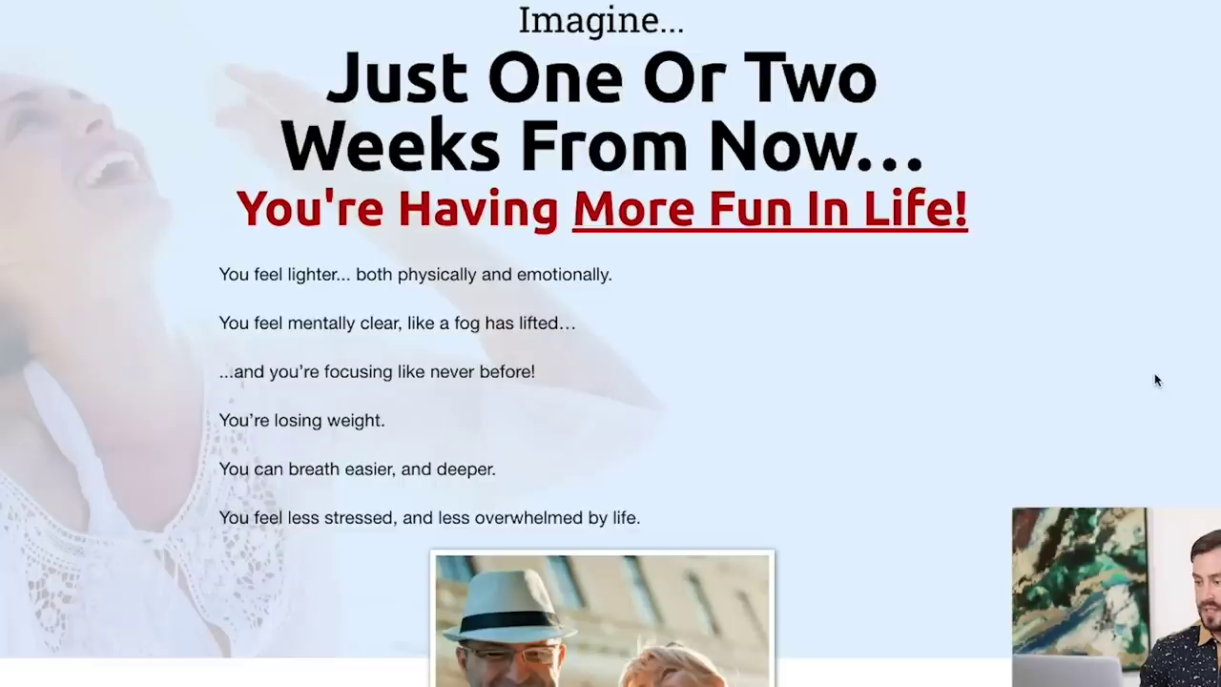
- Copy the heading "How Can Stretching For 7 Minutes A Day Possibly Accomplish All That?" from the sales page into the ad's primary text
scroll(1158, 382, "down", 7)
scroll(1159, 380, "down", 6)
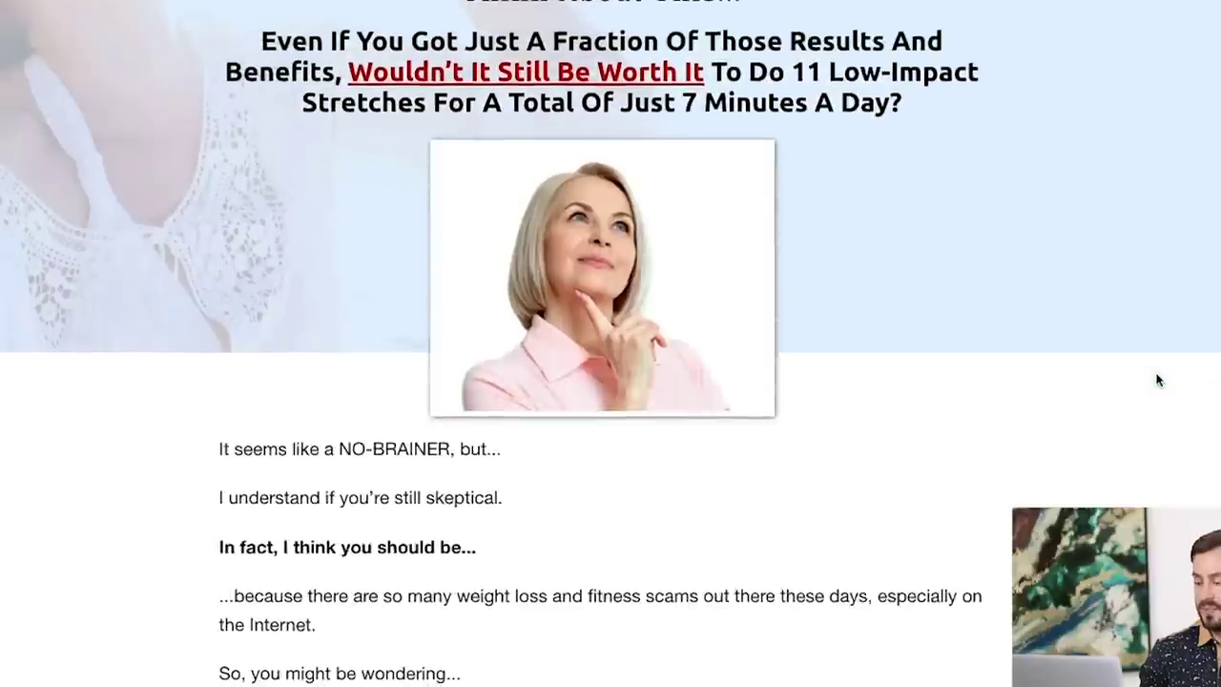
scroll(1159, 379, "down", 5)
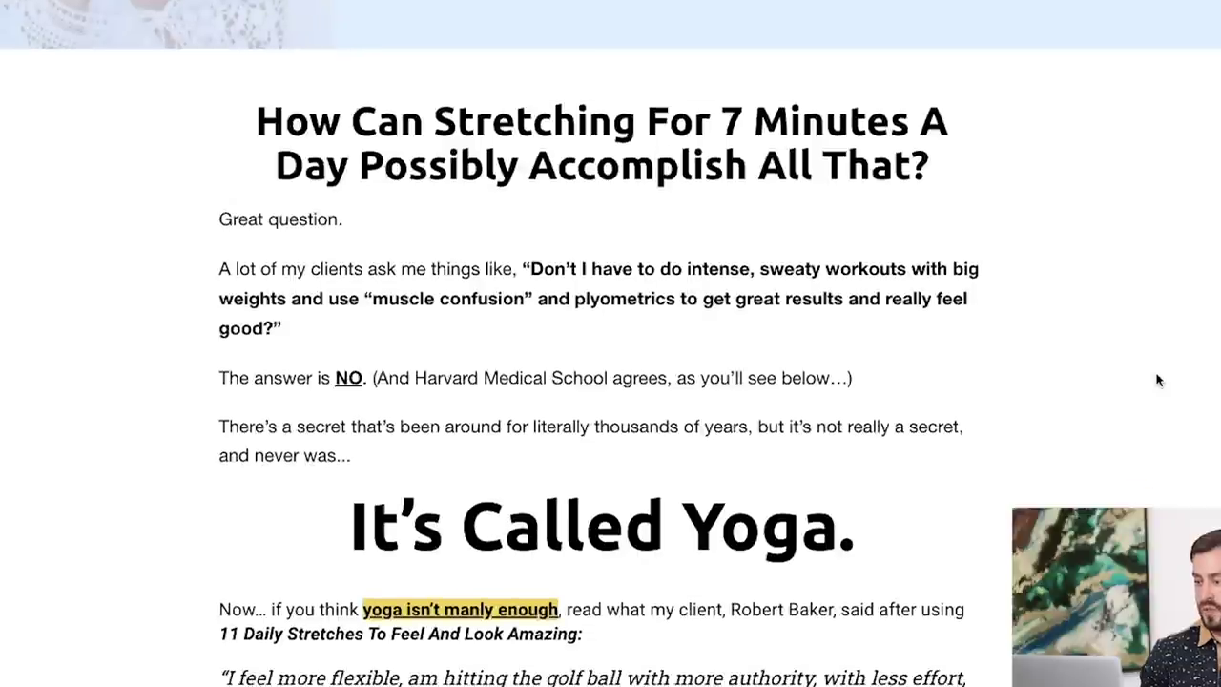
scroll(1158, 380, "down", 1)
left_click_drag(259, 114, 933, 162)
key("ctrl+c")
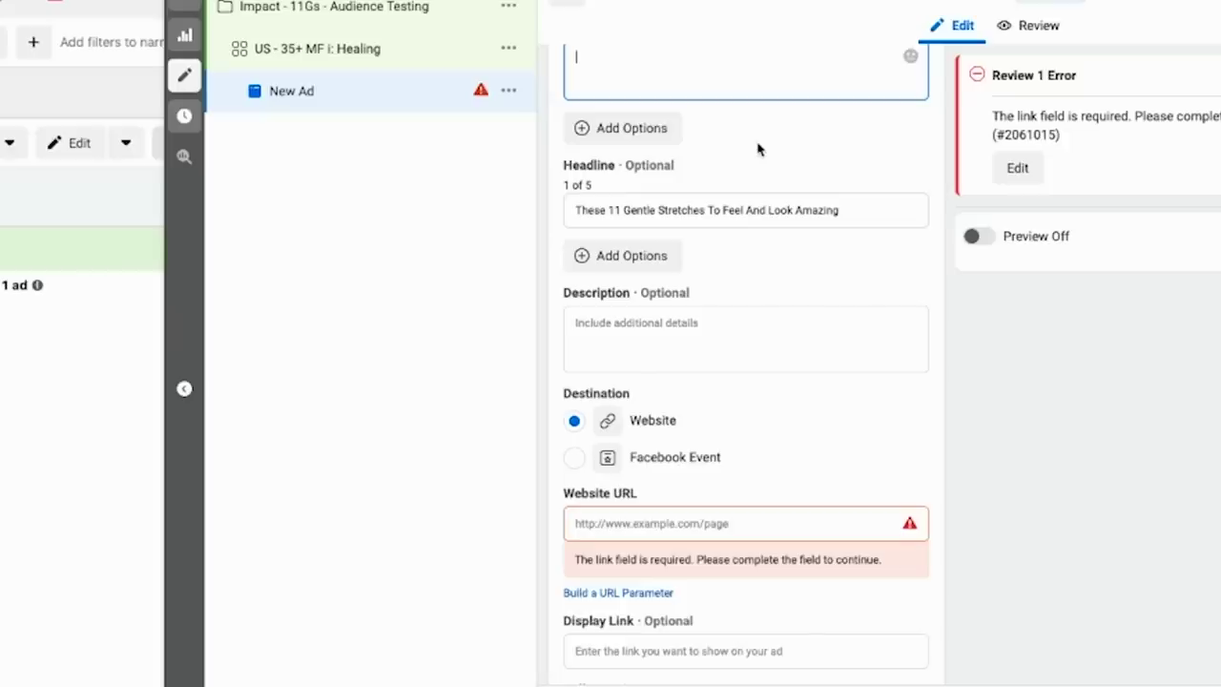
scroll(758, 143, "up", 2)
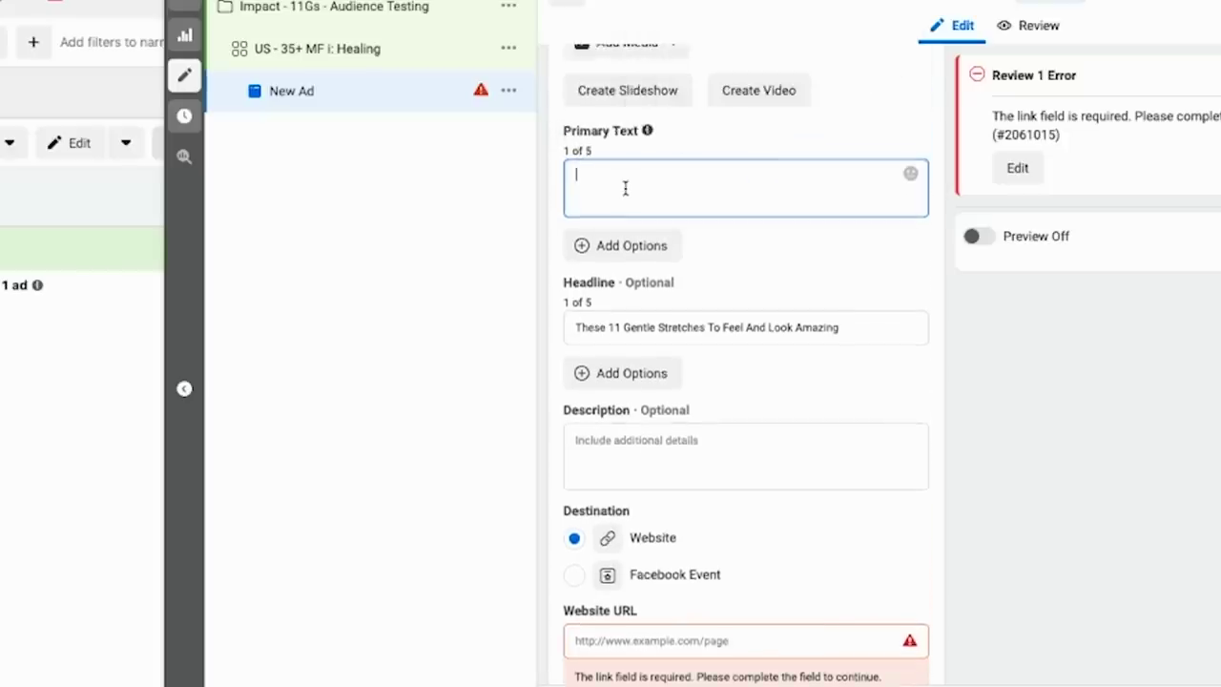
key("ctrl+v")
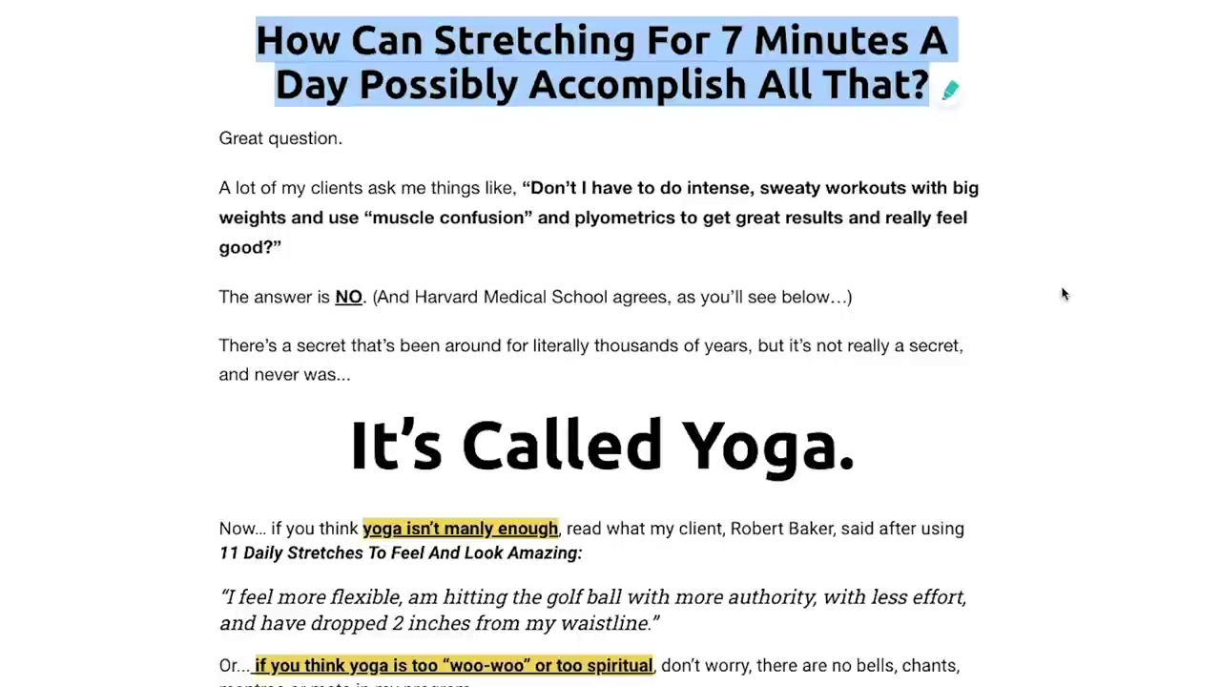
- Copy the sales page passage from the intense workouts question through "It's Called Yoga." onto a new line of the primary text
left_click(1062, 289)
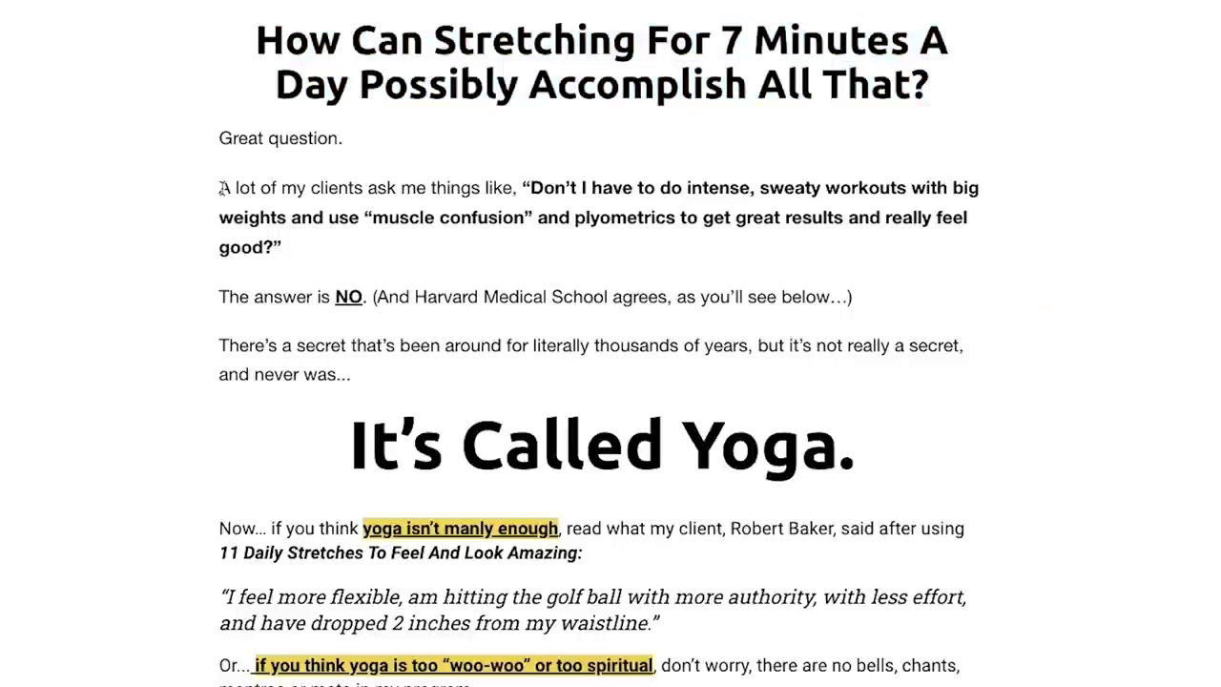
left_click_drag(221, 187, 854, 472)
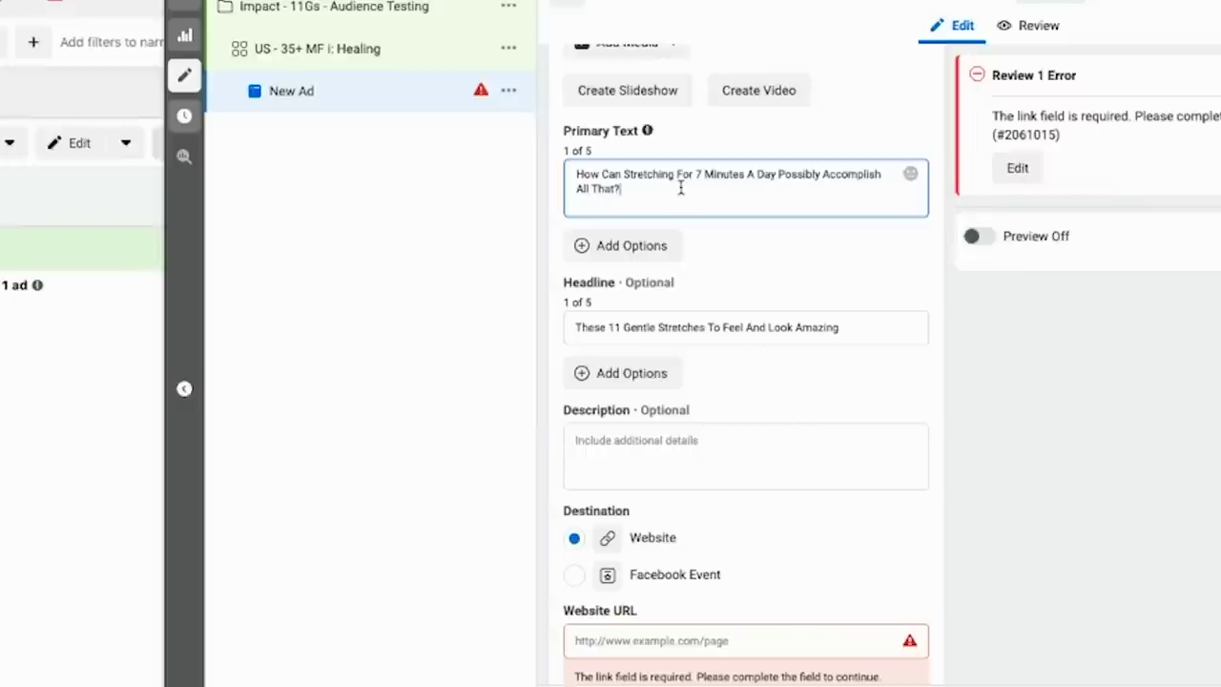
key("Return")
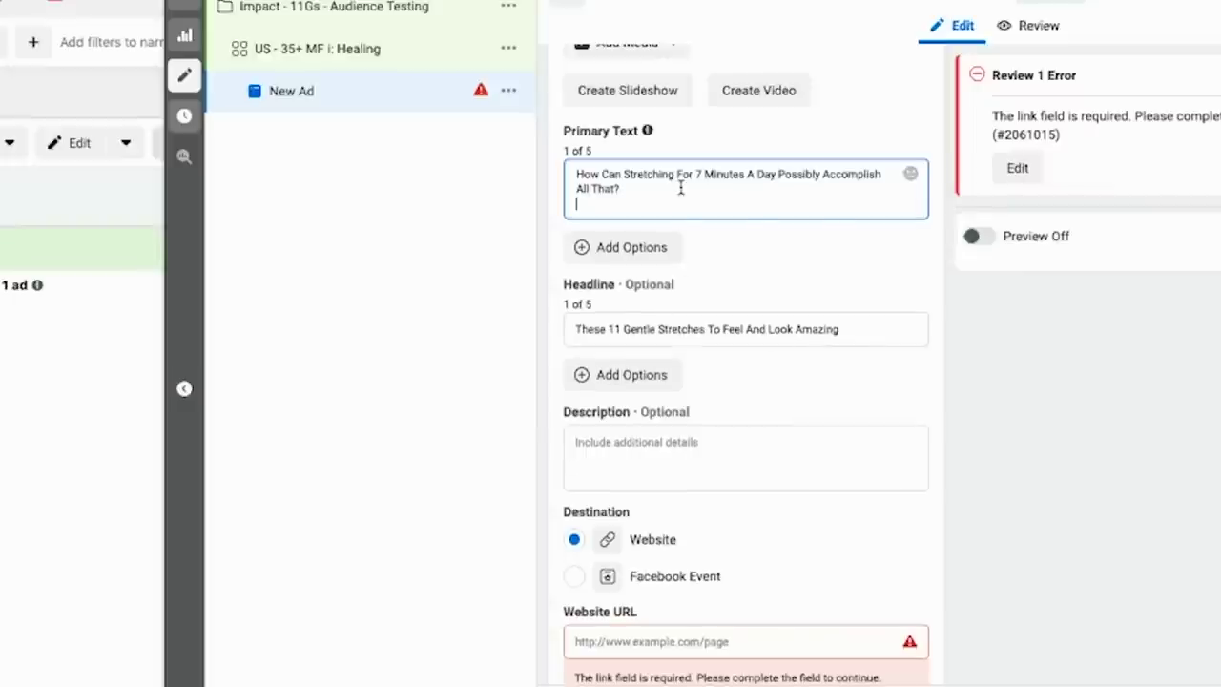
key("ctrl+v")
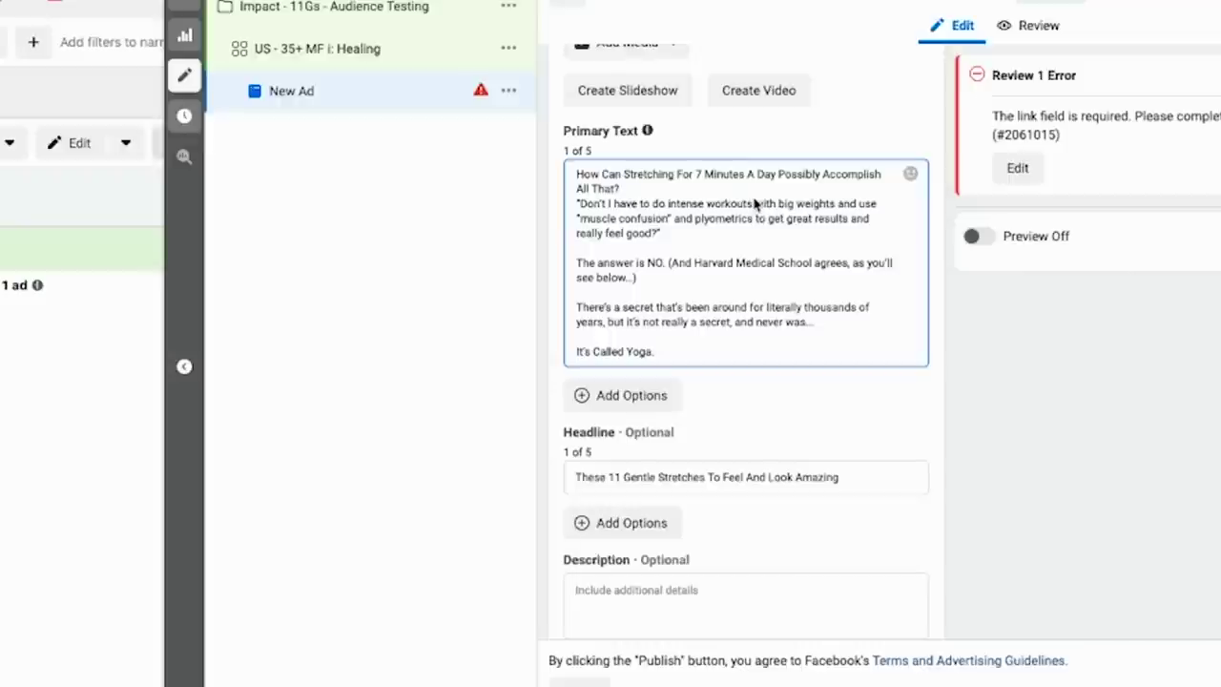
- Delete "with big weights and use 'muscle confusion' and plyometrics" and the word "really" from the question in the primary text
mouse_move(755, 203)
left_mouse_down()
mouse_move(769, 234)
mouse_move(759, 222)
left_mouse_up()
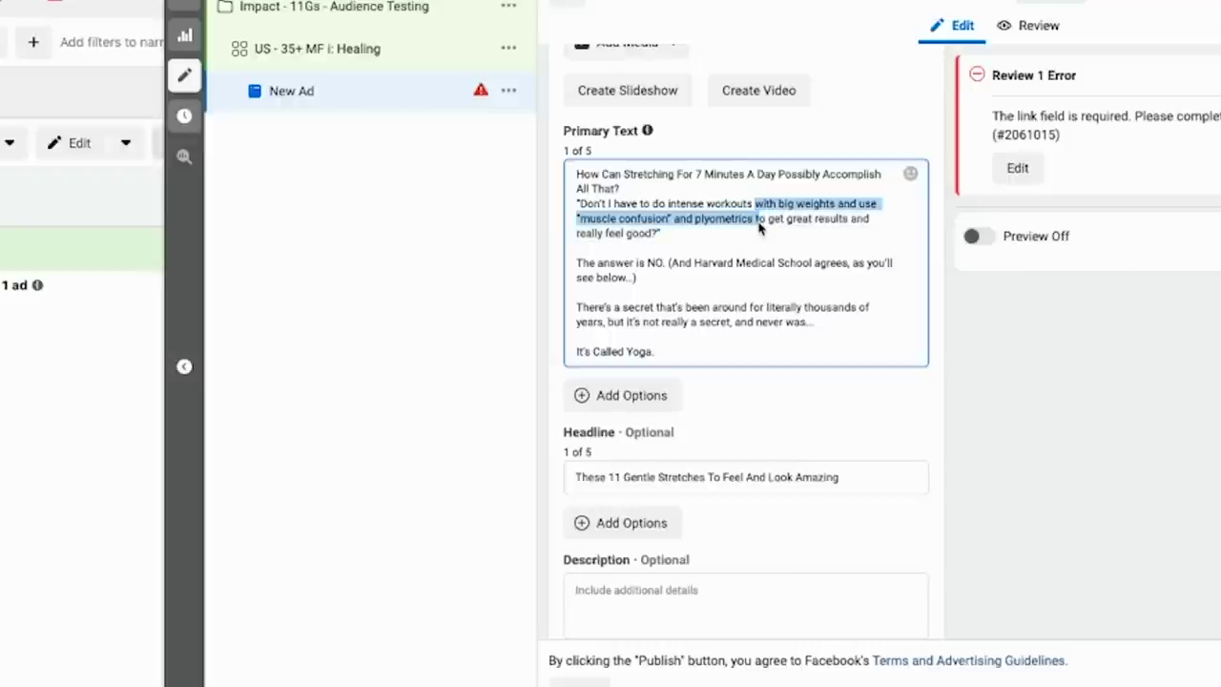
key("BackSpace")
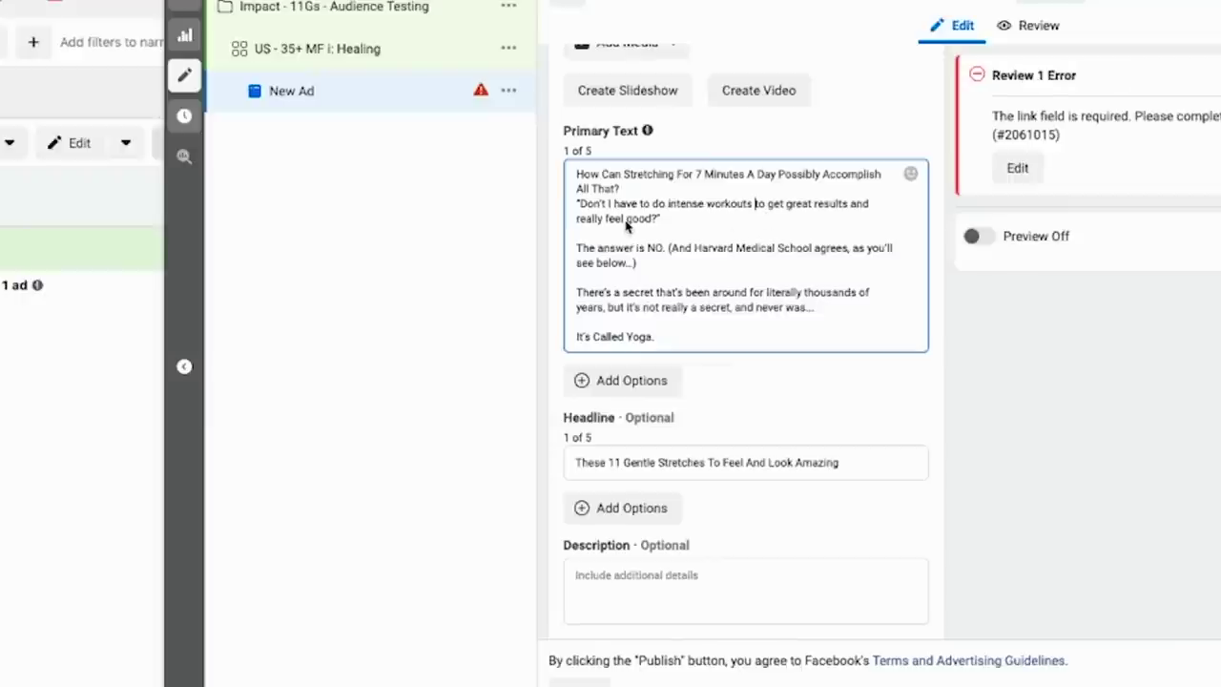
double_click(593, 222)
key("BackSpace")
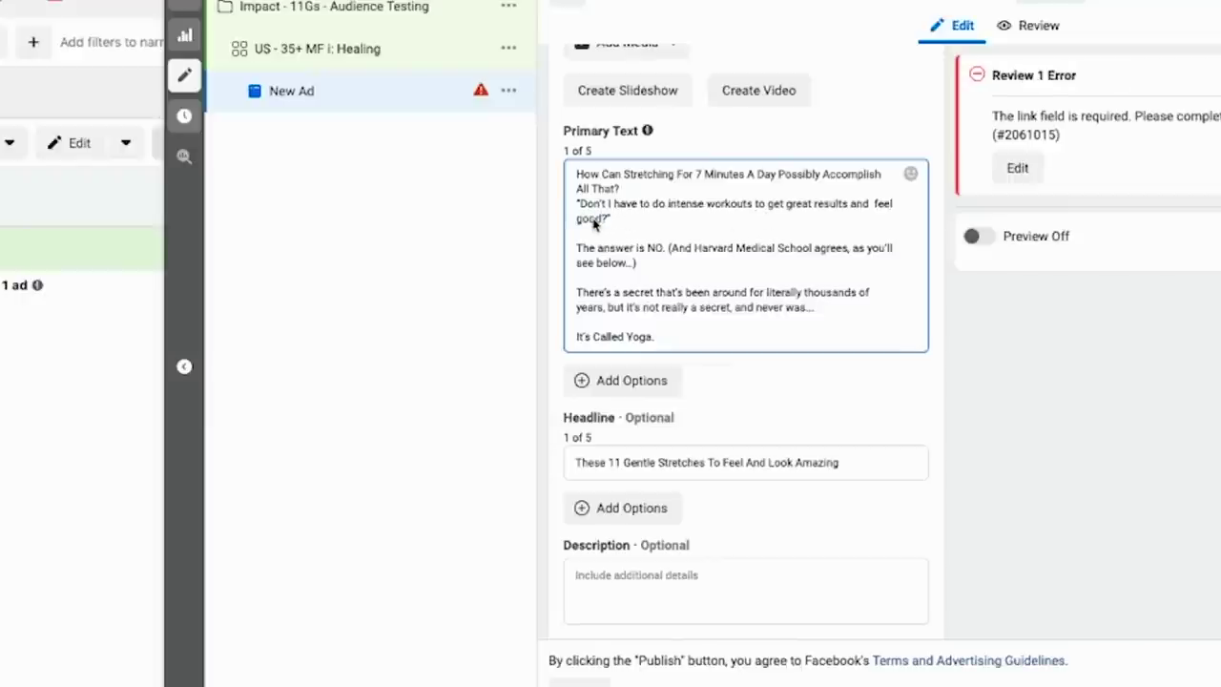
- Remove the extra space before "feel" and copy the sales page heading "But, Yoga Has Its Problems Too..." with its subheading onto the primary text's end
key("BackSpace")
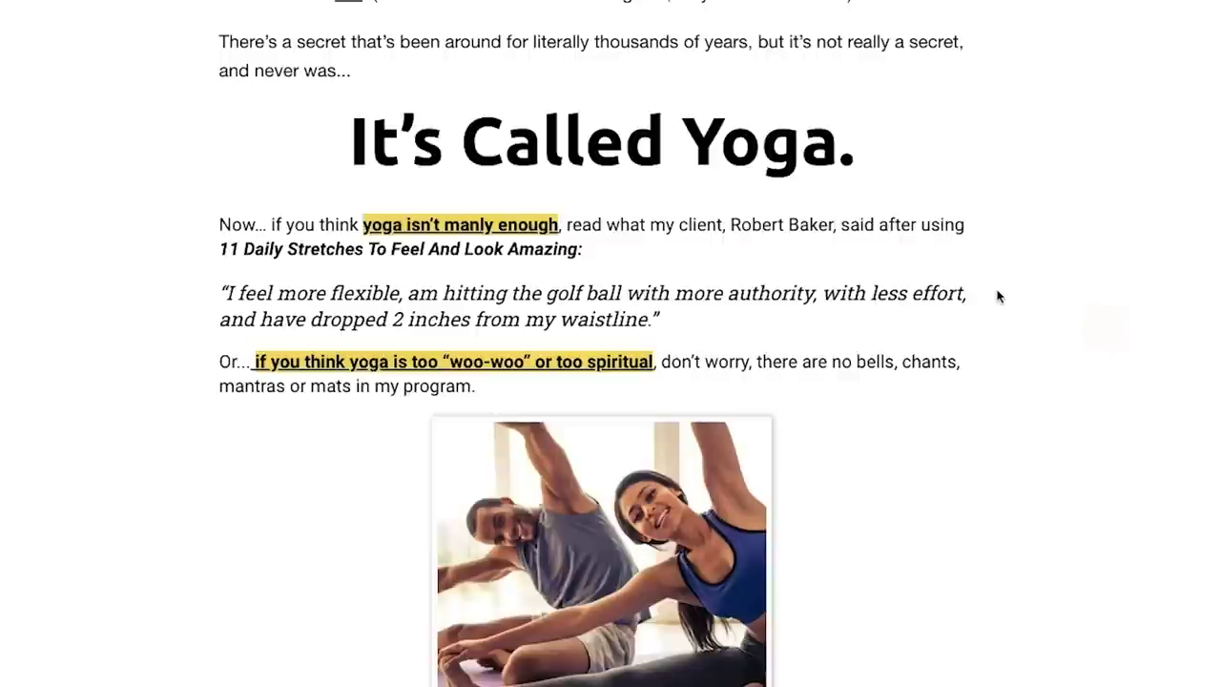
scroll(1002, 305, "down", 2)
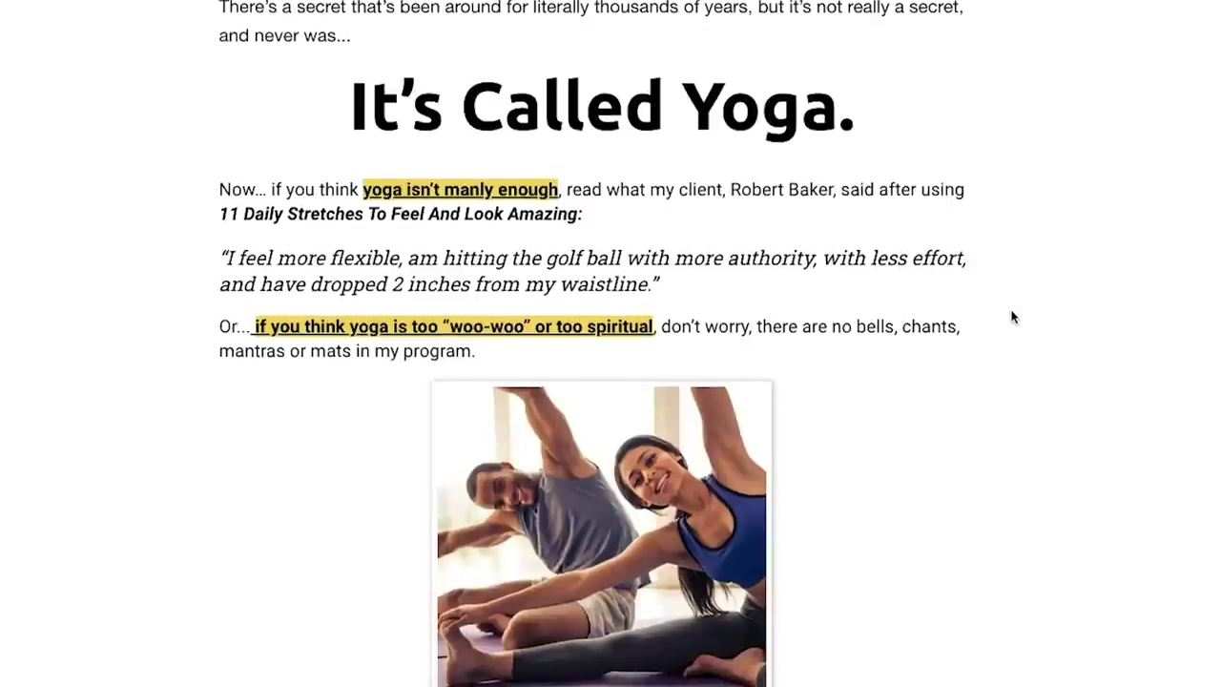
scroll(1016, 318, "down", 8)
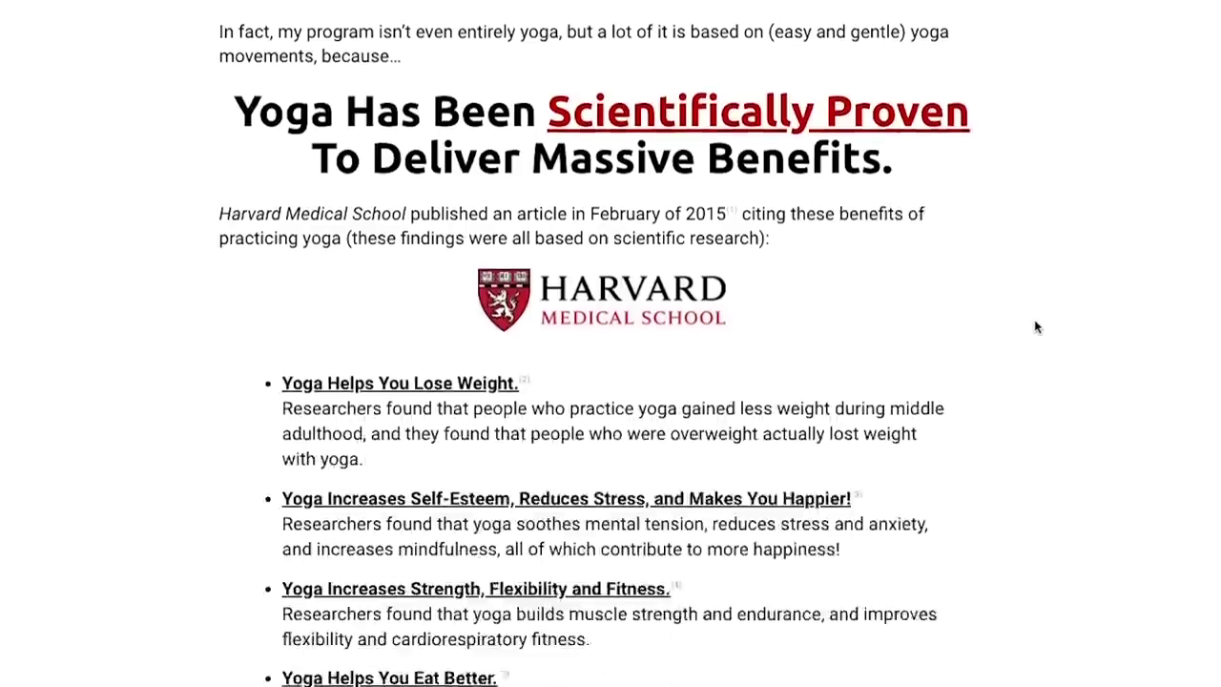
scroll(1045, 331, "down", 6)
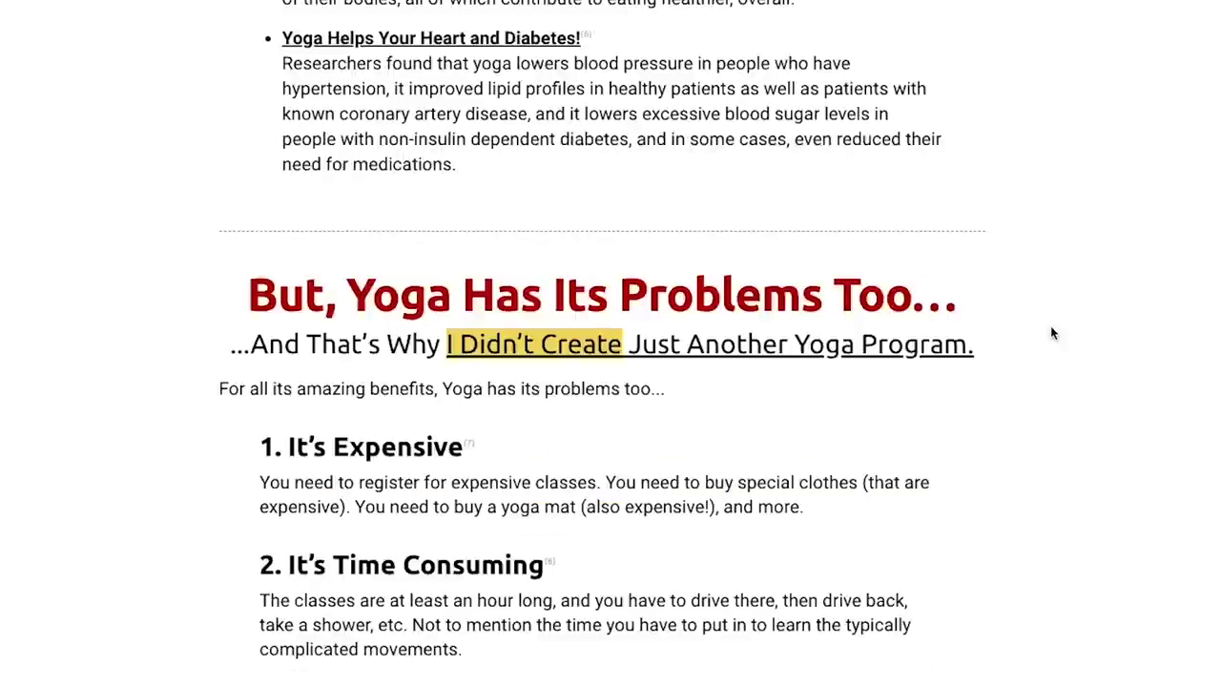
scroll(1051, 332, "down", 1)
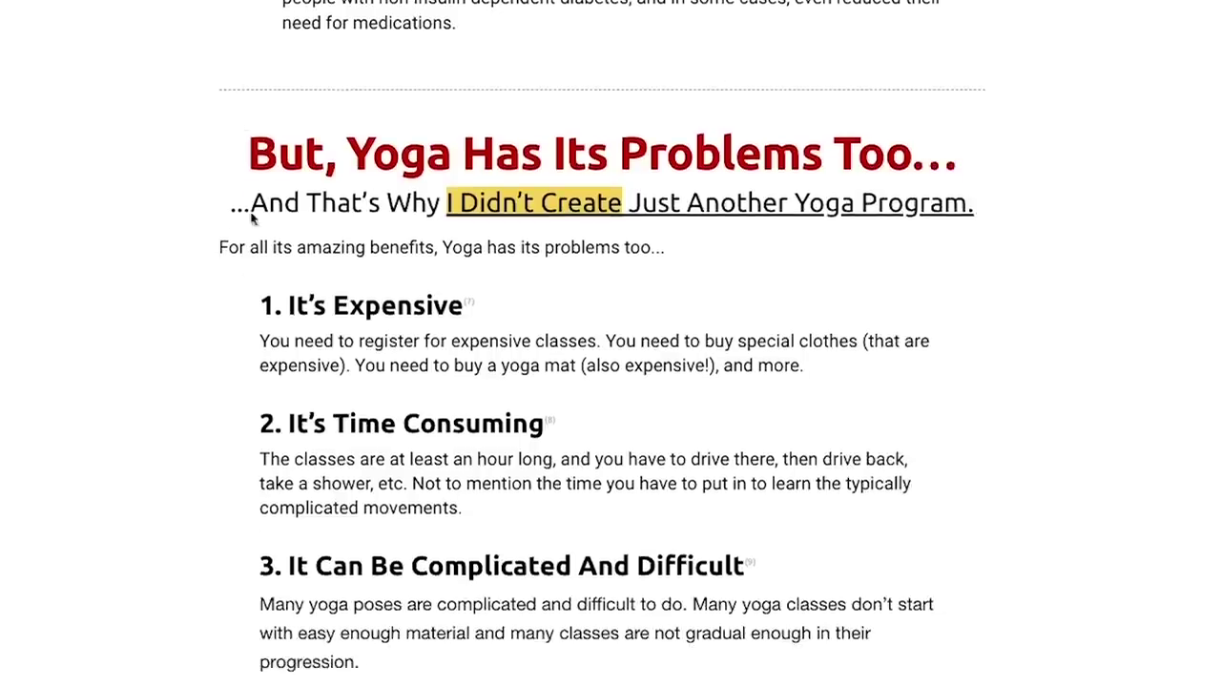
left_click_drag(248, 150, 1000, 211)
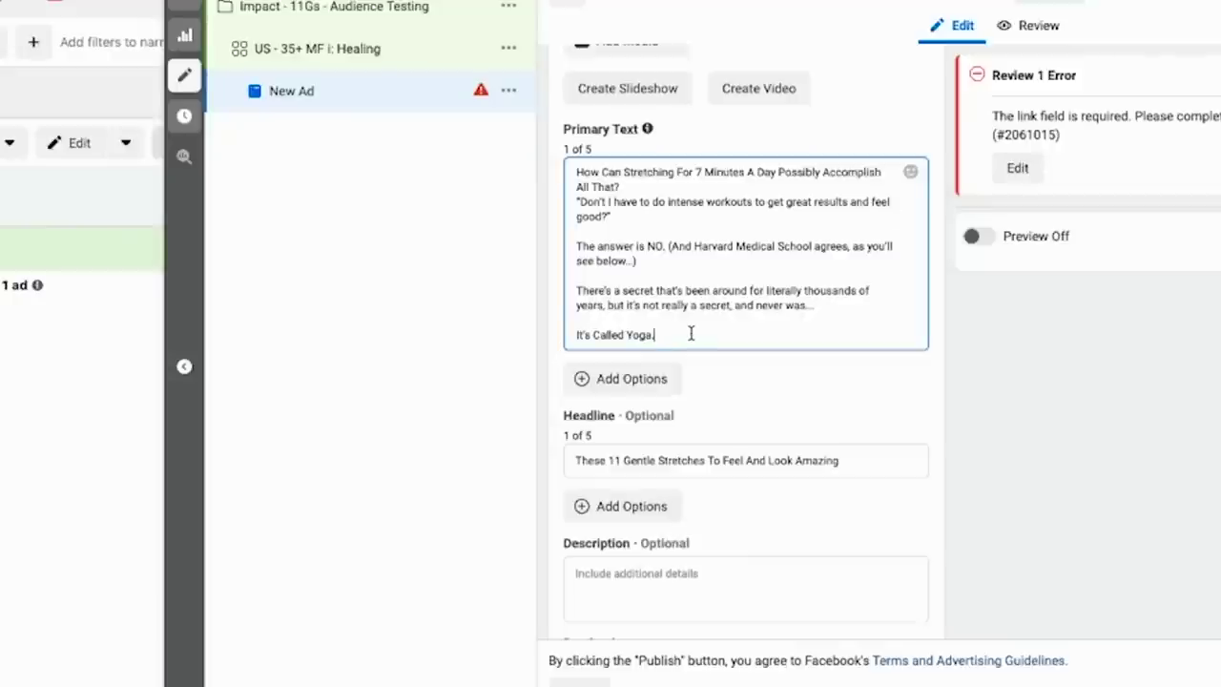
left_click(690, 334)
key("Return")
type("But, Yoga Has Its Problems Too... ...And That's Why I Didn't Create Just Another Yoga Program.")
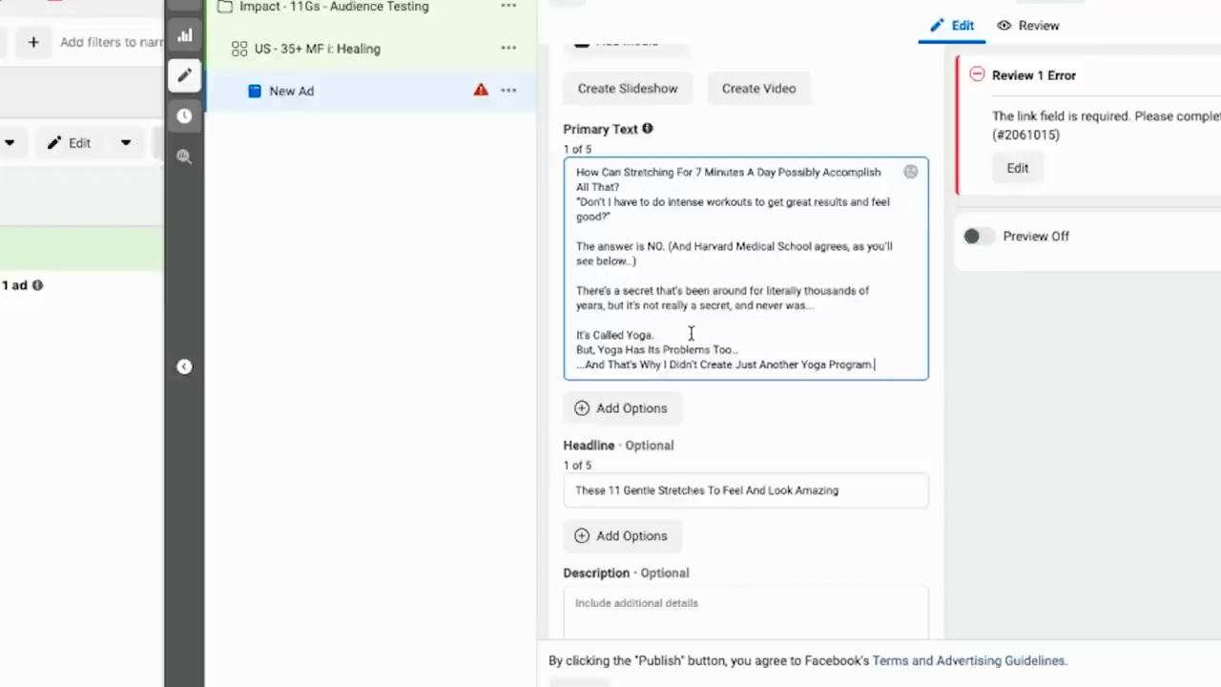
- Add the closing line "Click to learn more..." to the ad's primary text
key("Return")
type("Click to")
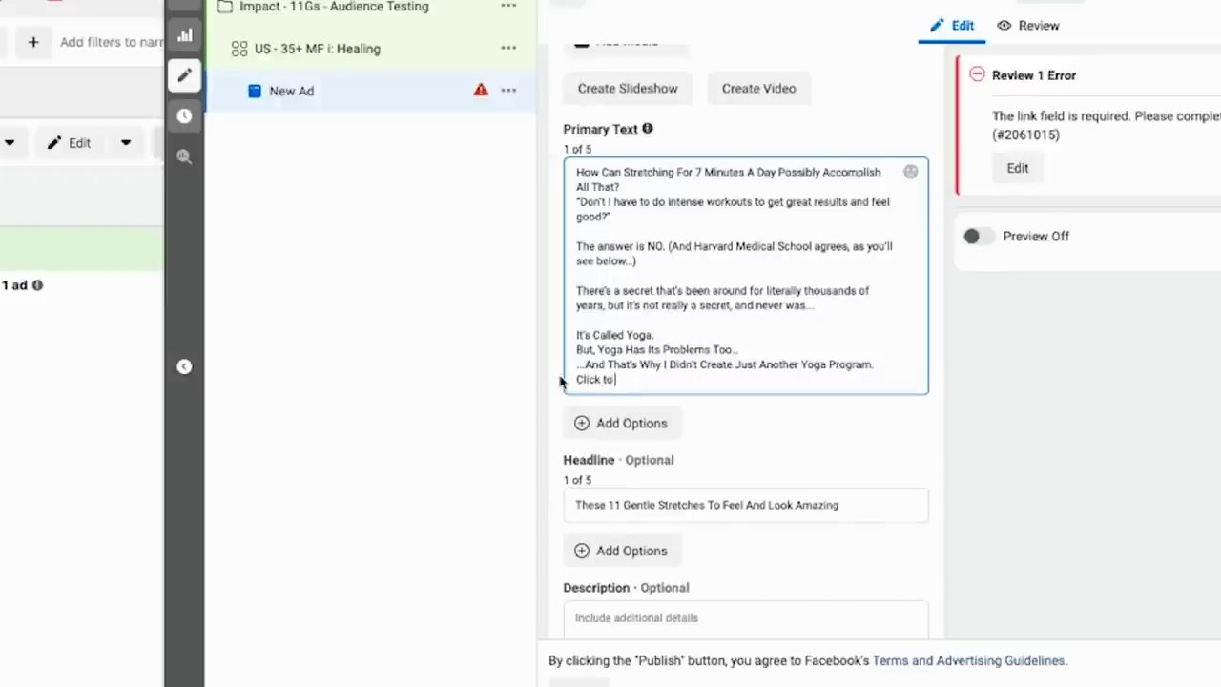
type(" learn more...")
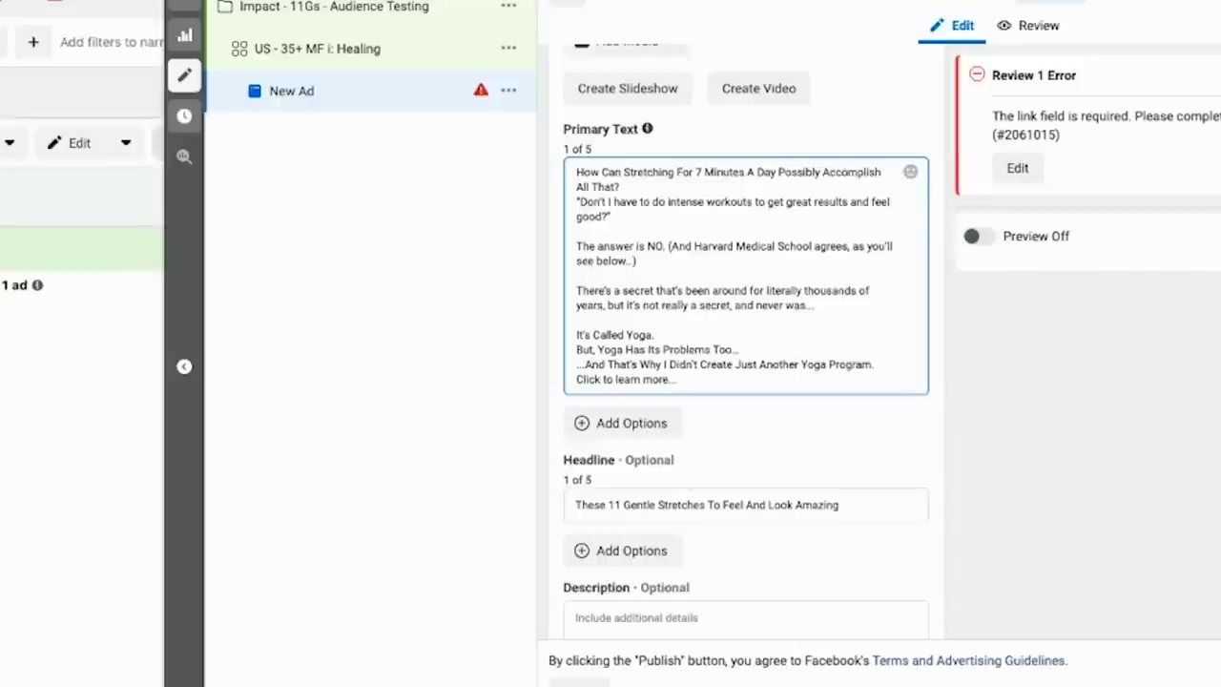
- Add the yoga pose image "Screen Shot 2019-11-25 at 2.22.04 PM.png" from the account images as the ad's media
scroll(804, 330, "up", 1)
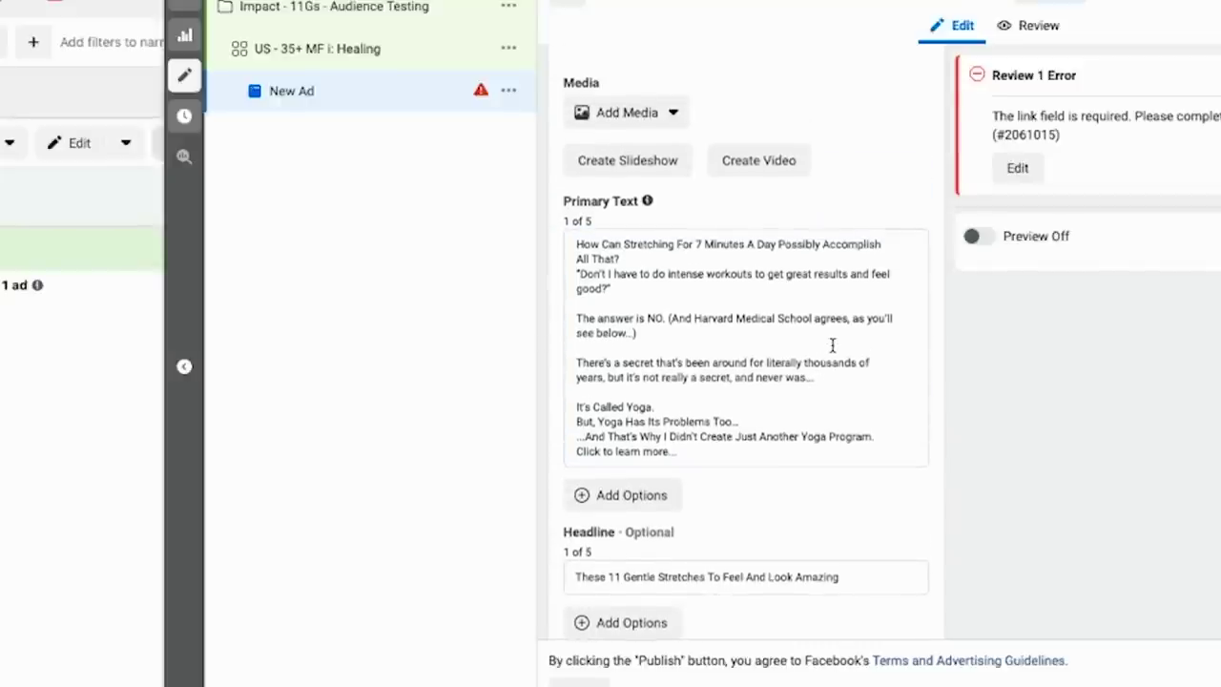
scroll(833, 344, "up", 3)
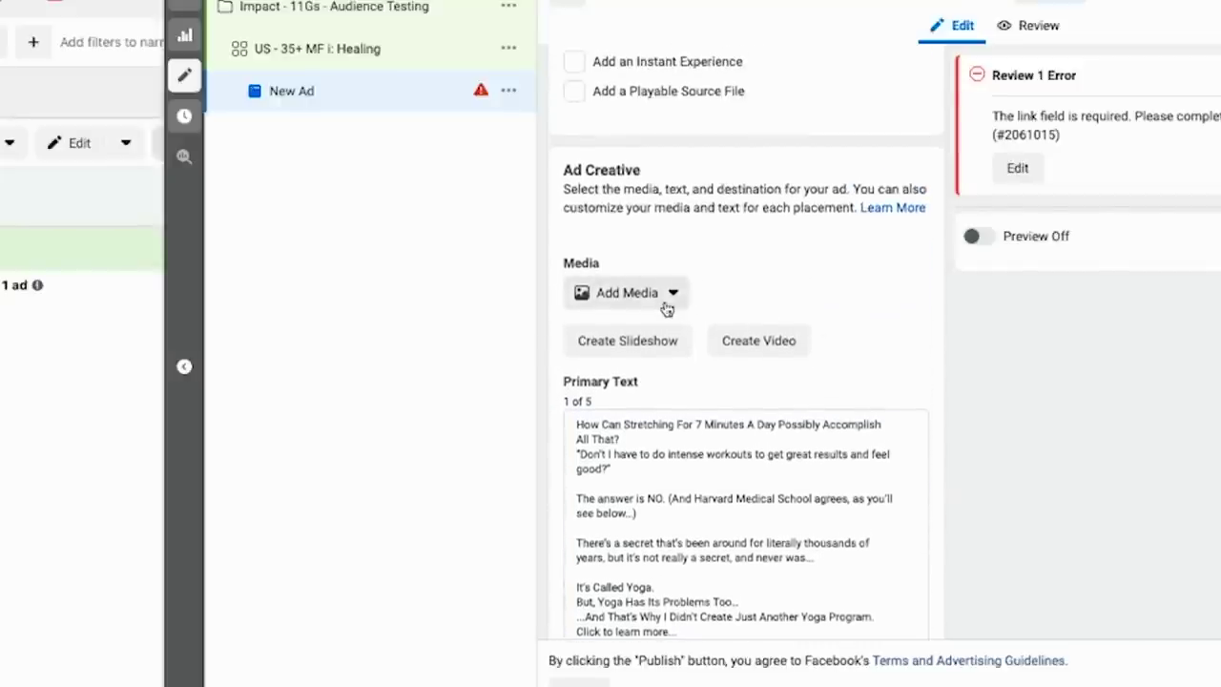
left_click(667, 306)
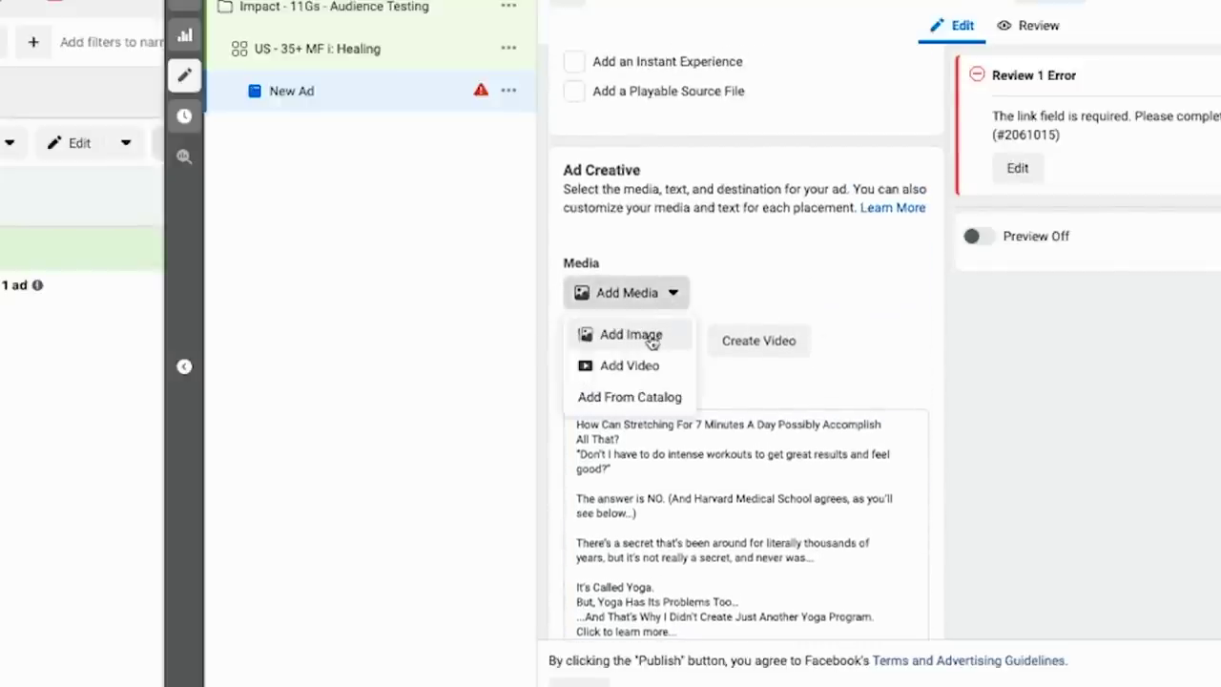
left_click(631, 335)
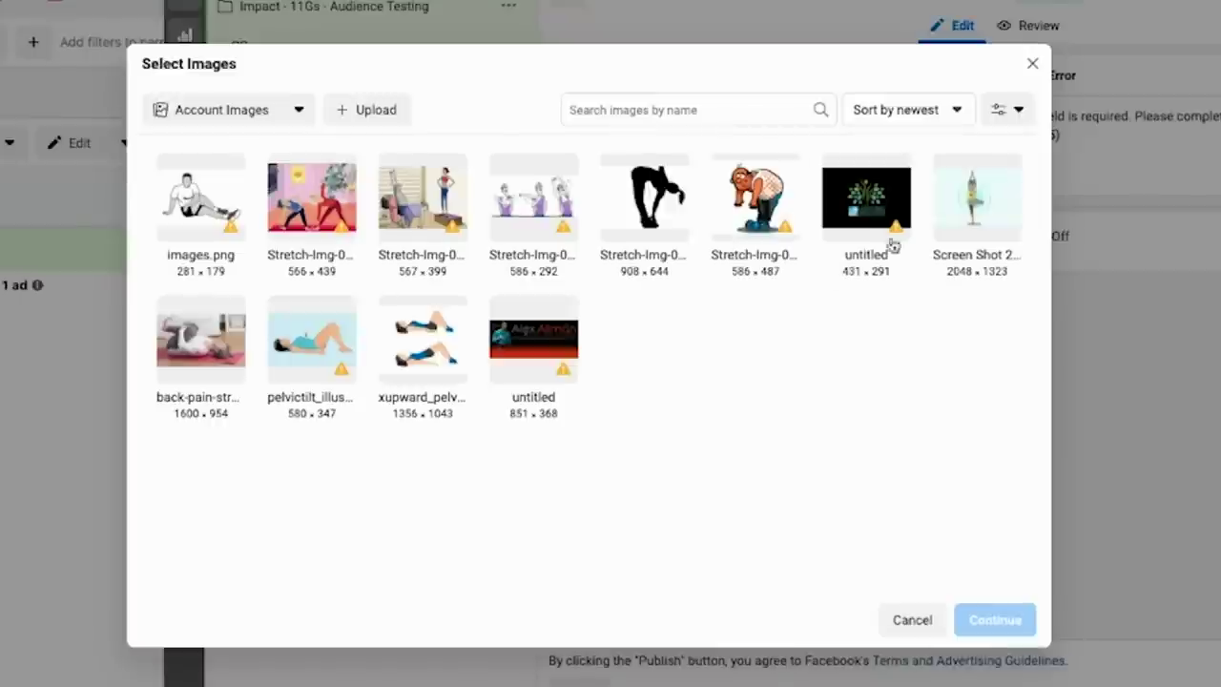
left_click(973, 193)
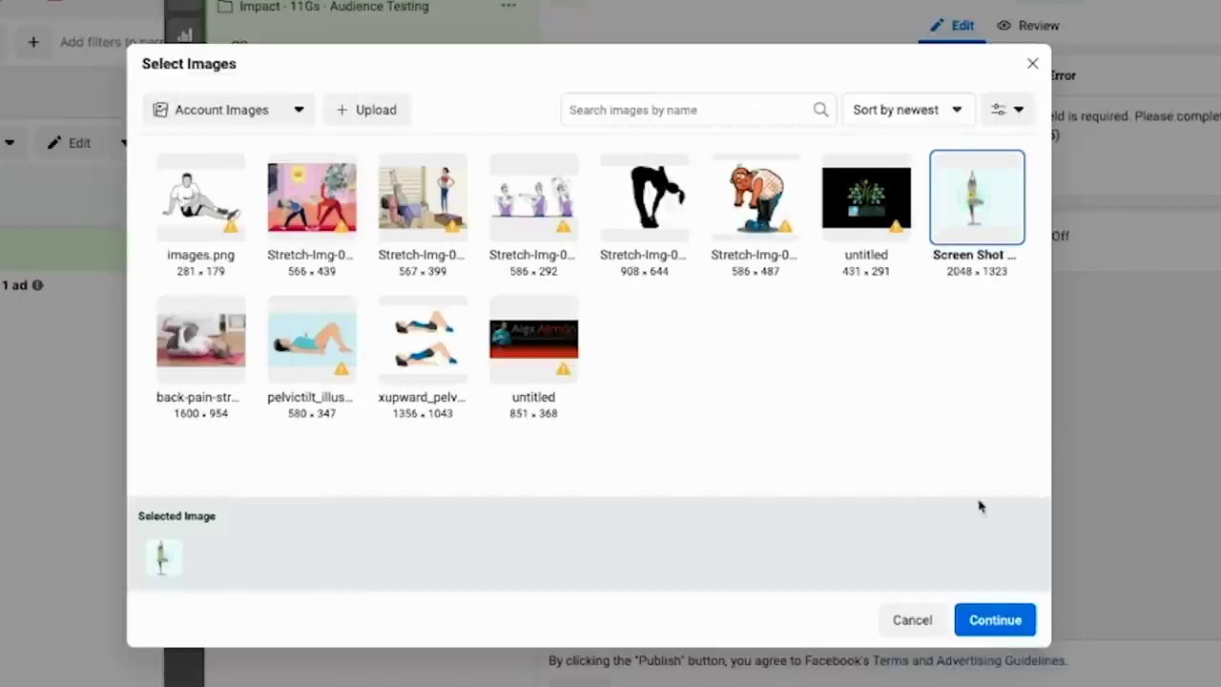
left_click(1013, 615)
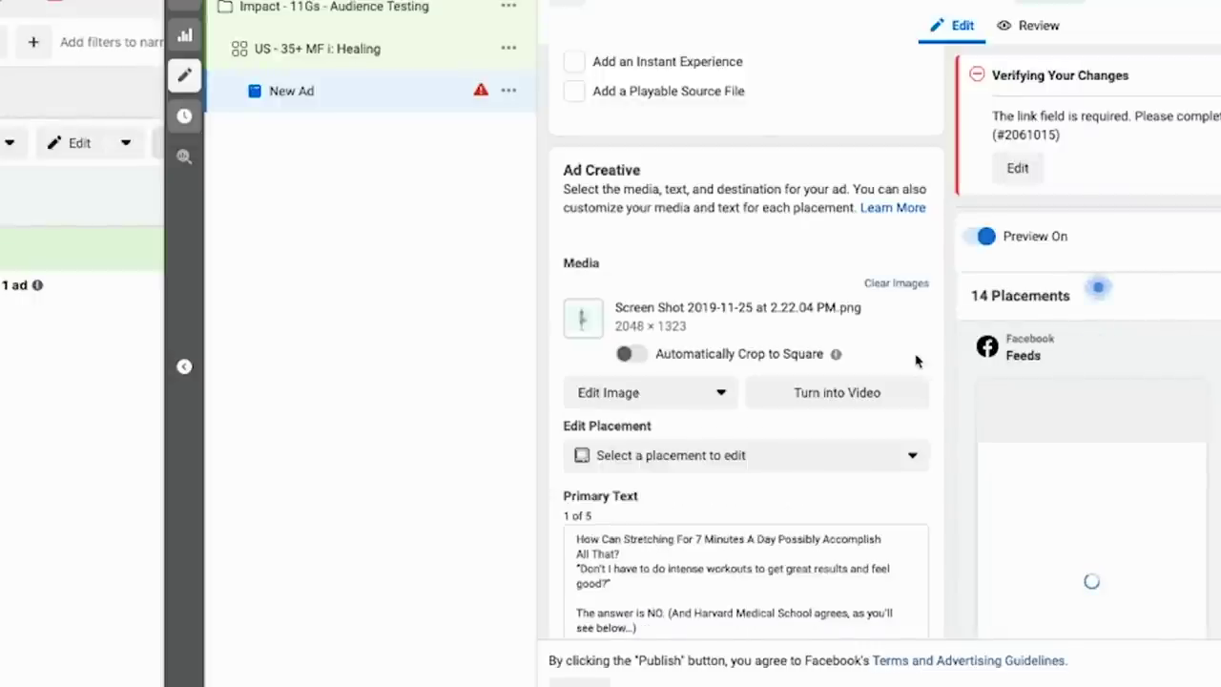
- Paste the copied landing page link as the ad's website URL
scroll(907, 353, "down", 1)
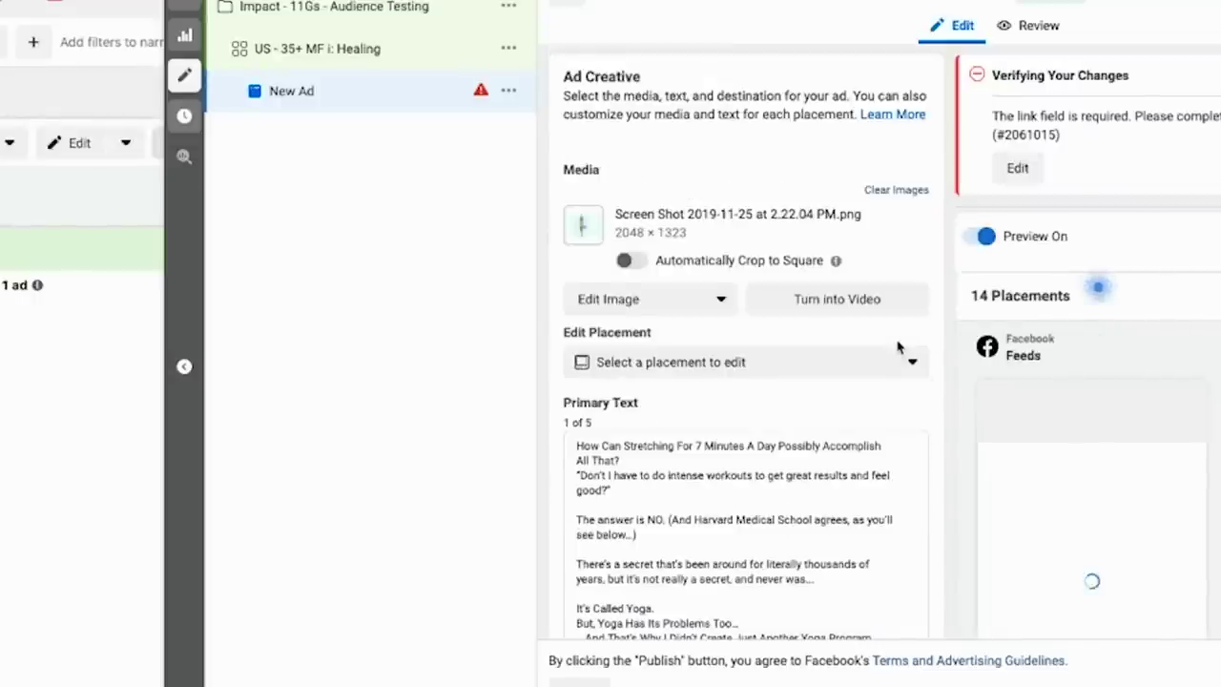
scroll(897, 347, "down", 1)
scroll(864, 351, "down", 3)
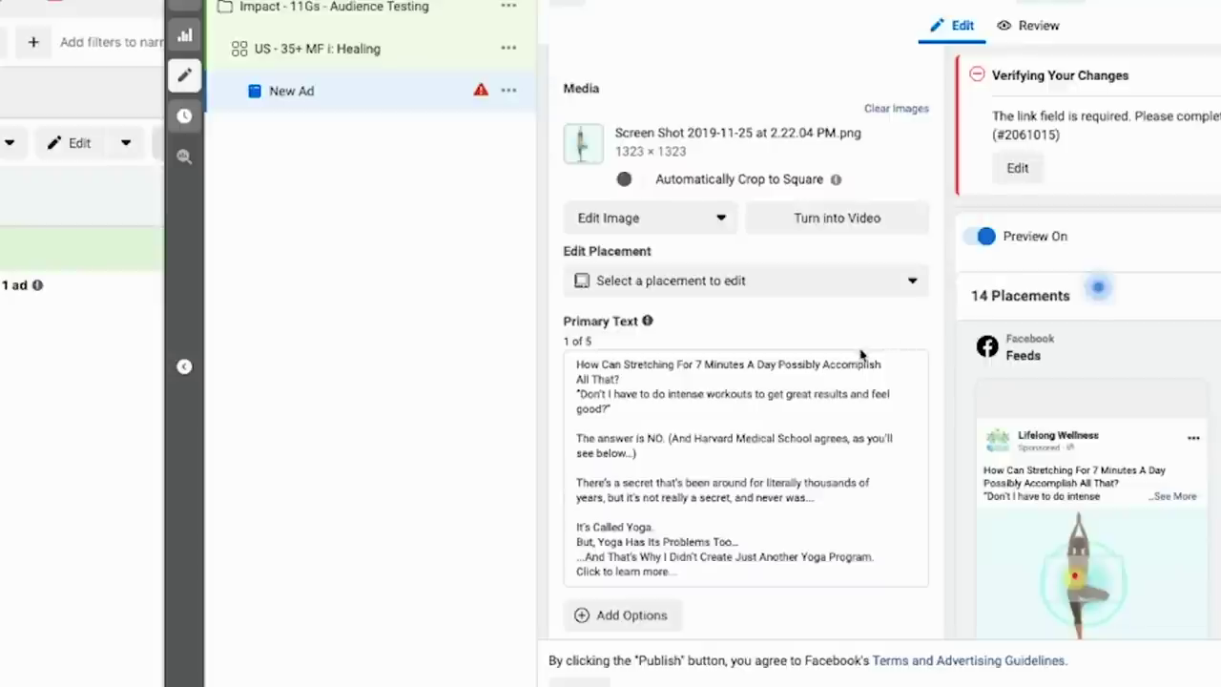
scroll(859, 351, "down", 2)
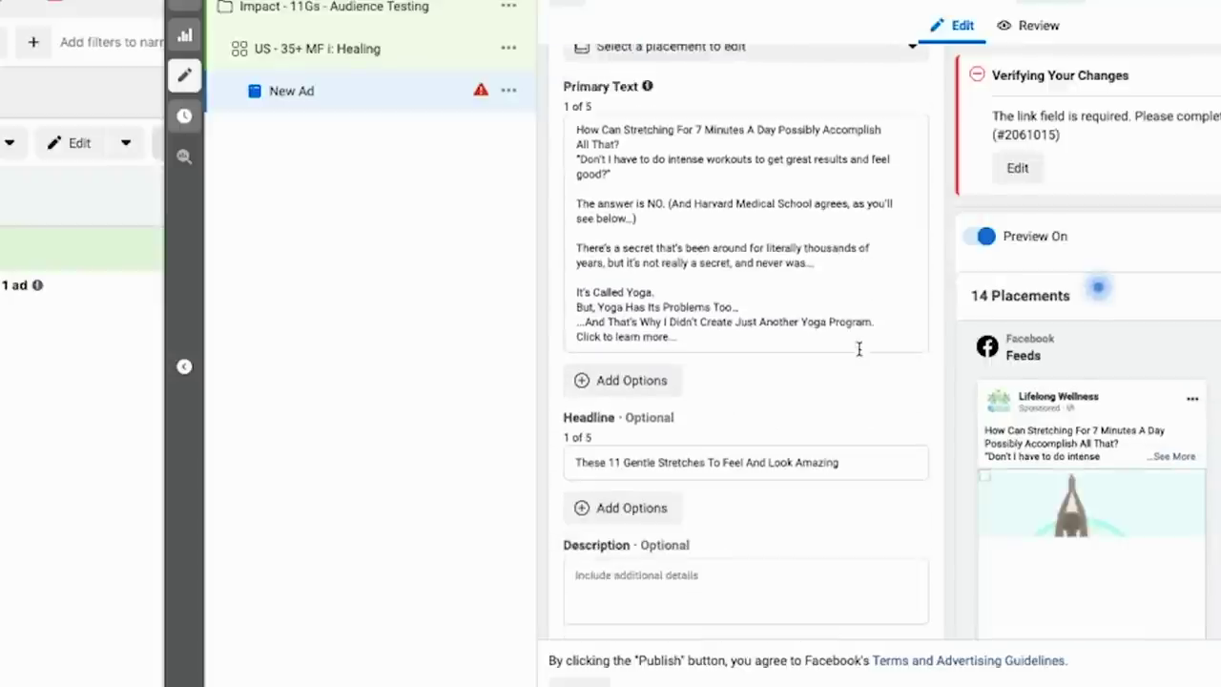
scroll(859, 355, "down", 2)
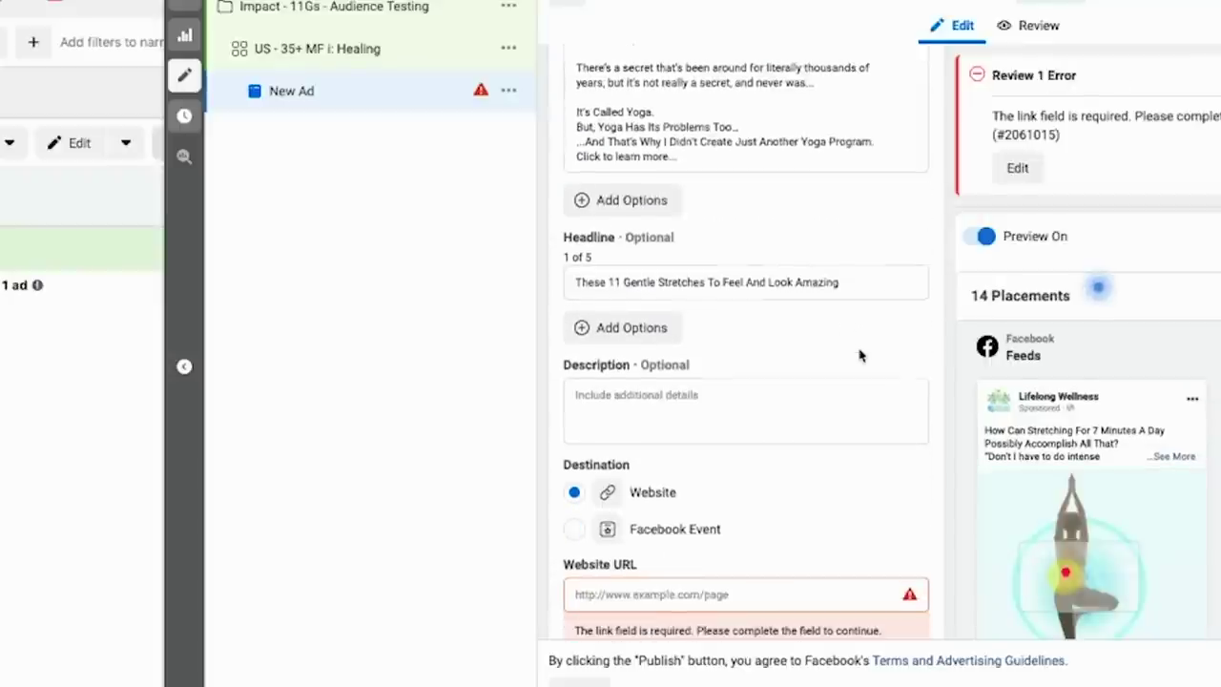
scroll(859, 353, "down", 1)
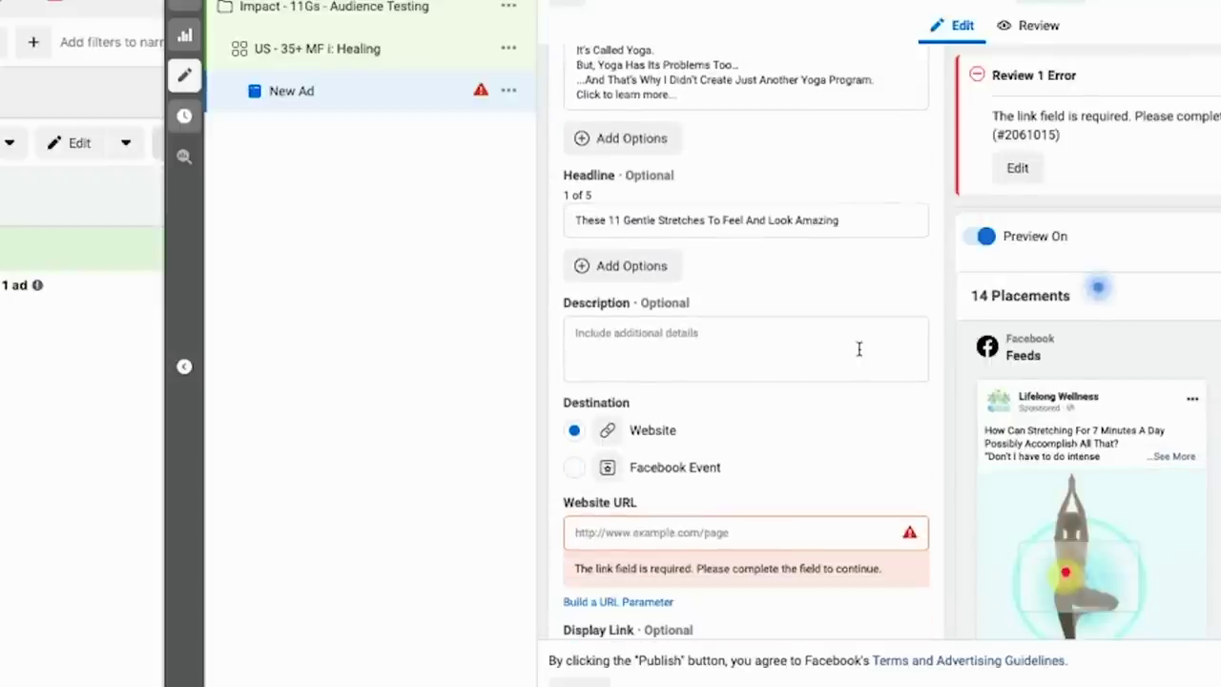
left_click(762, 533)
key("ctrl+v")
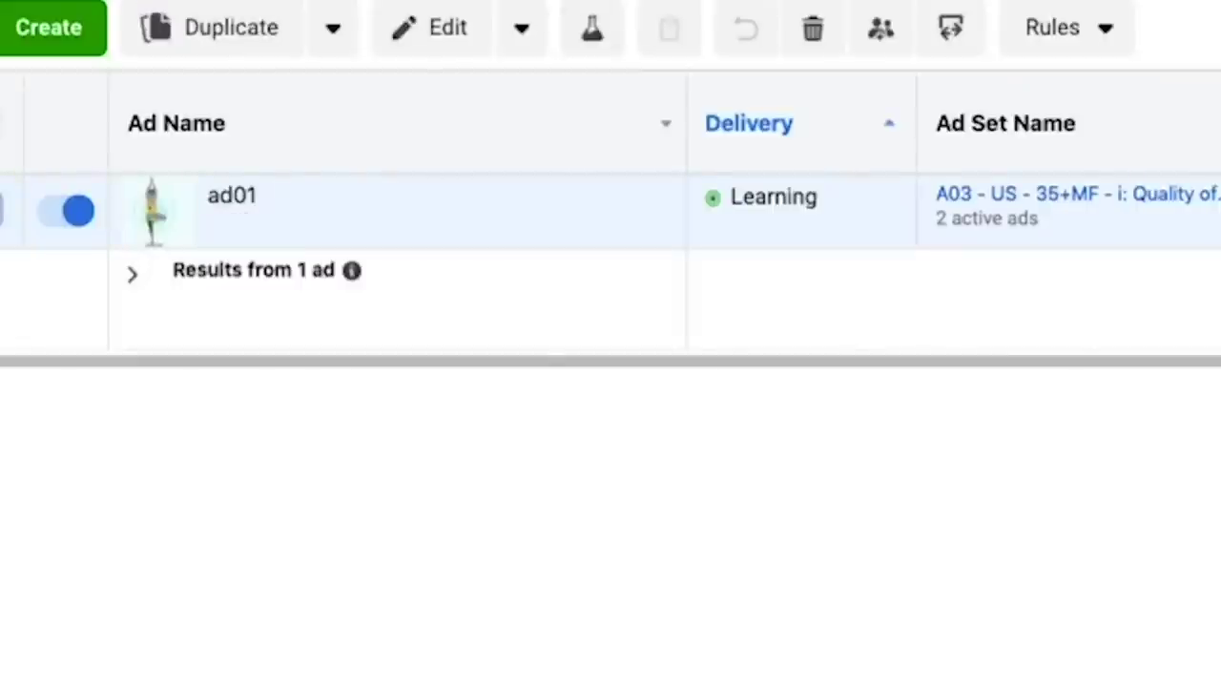
- Duplicate the ad ad01 with Quick Duplicate and change the number in the copy's name from 01 to 02
left_click(348, 40)
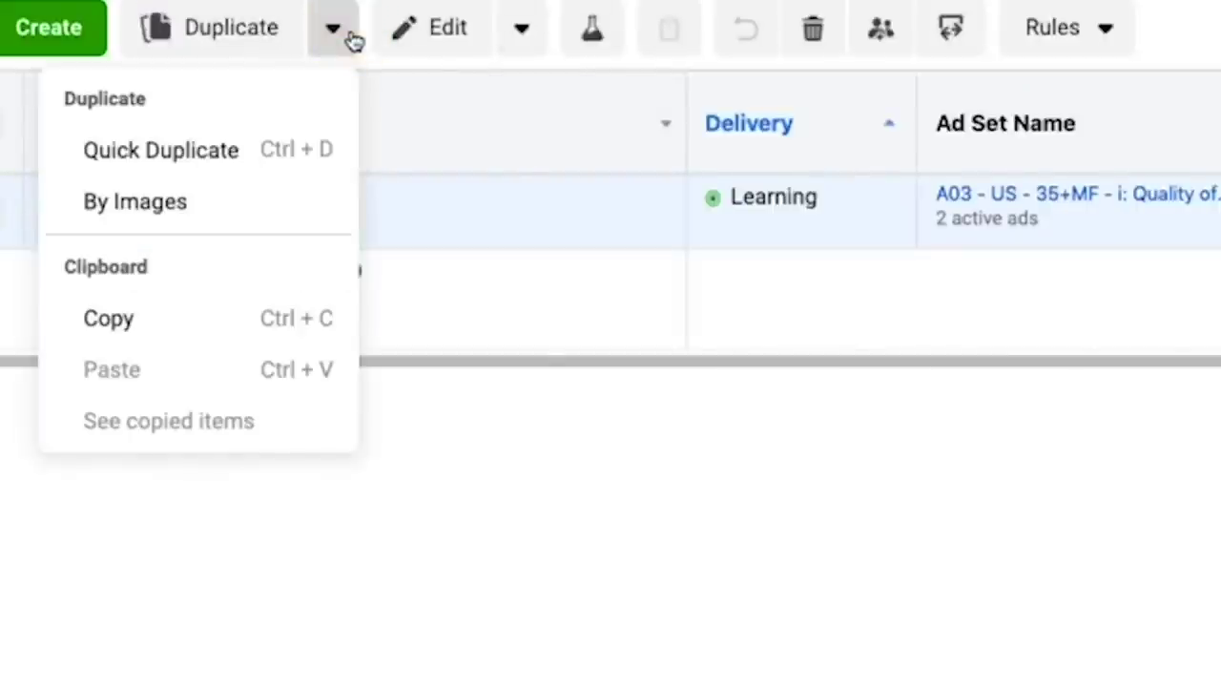
left_click(256, 148)
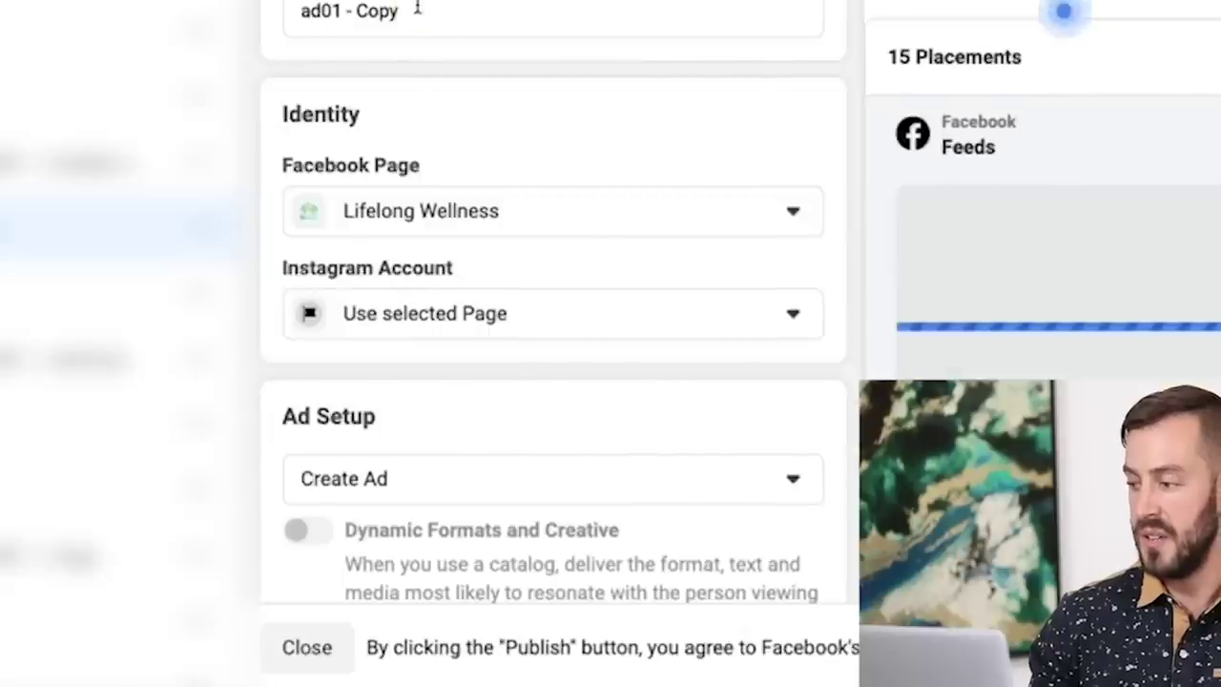
left_click(338, 10)
key("BackSpace")
type("2")
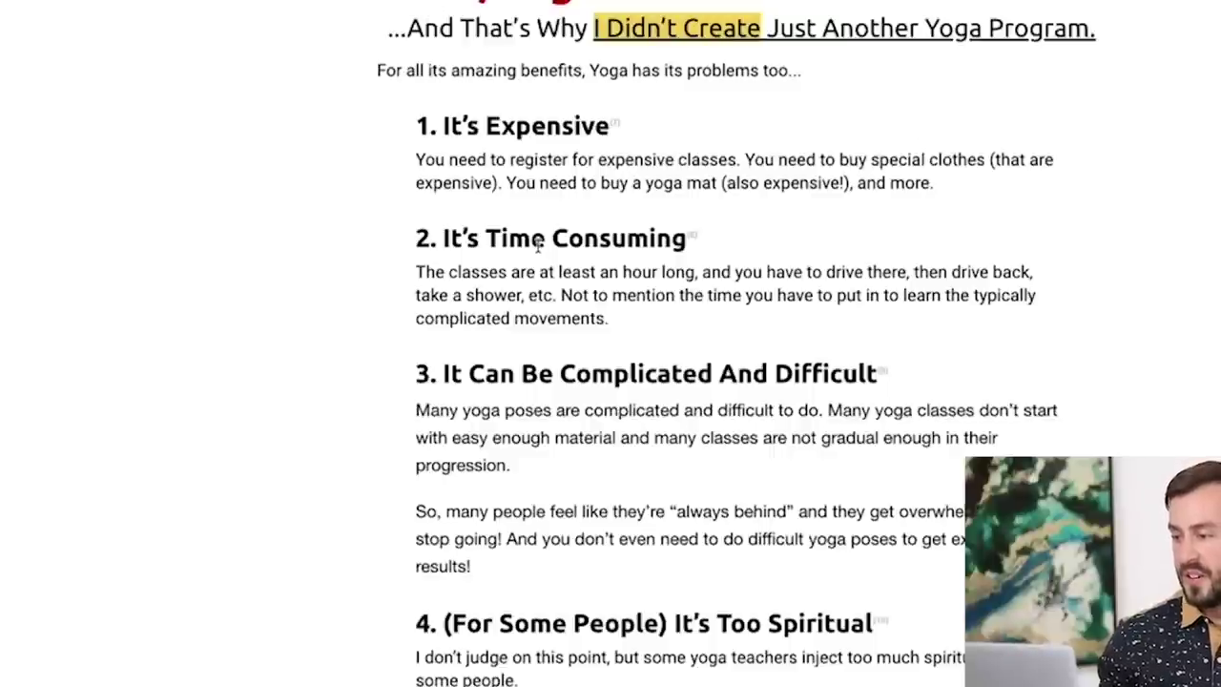
- Replace the entire primary text with the sales page line "I Created This Program So You Can Get All The Incredible Benefits Of Yoga, Without All The Problems Of Yoga."
scroll(1120, 289, "down", 5)
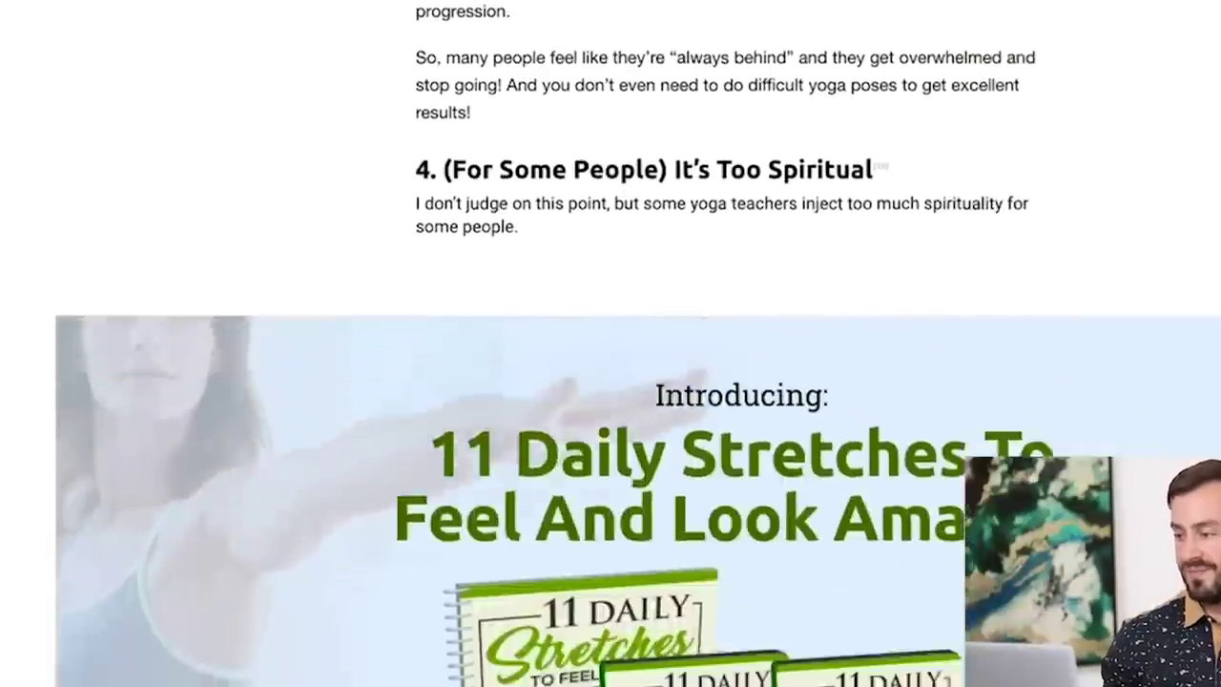
scroll(639, 344, "down", 9)
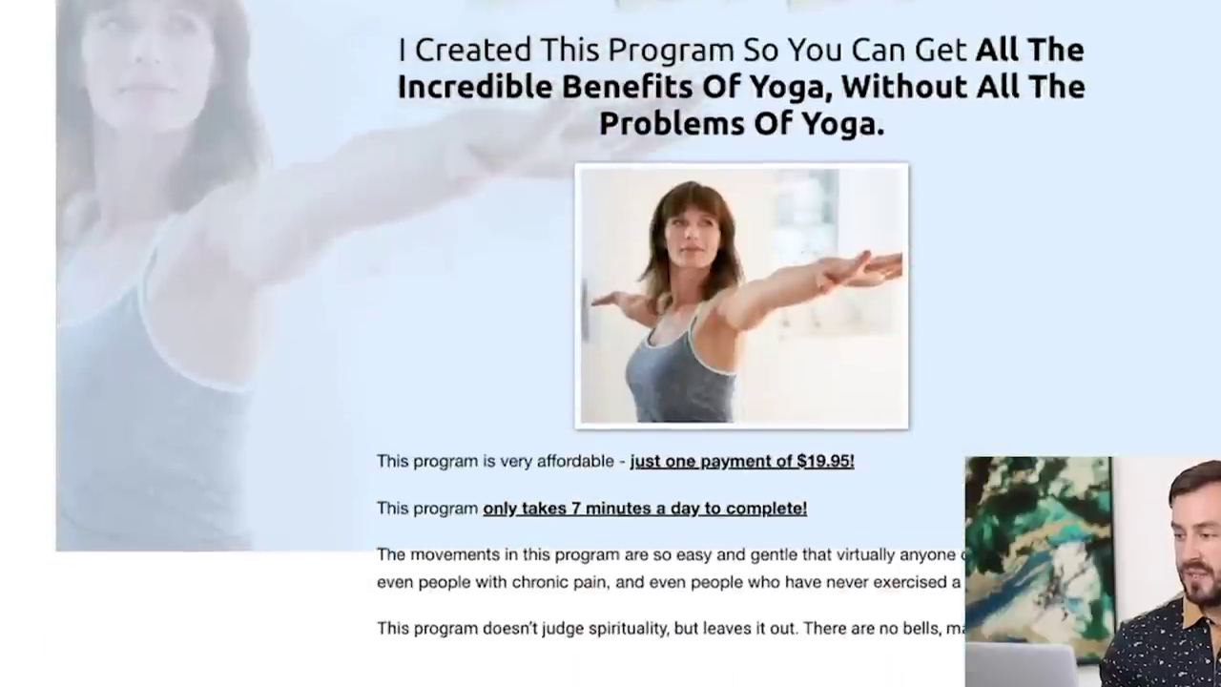
scroll(638, 329, "up", 1)
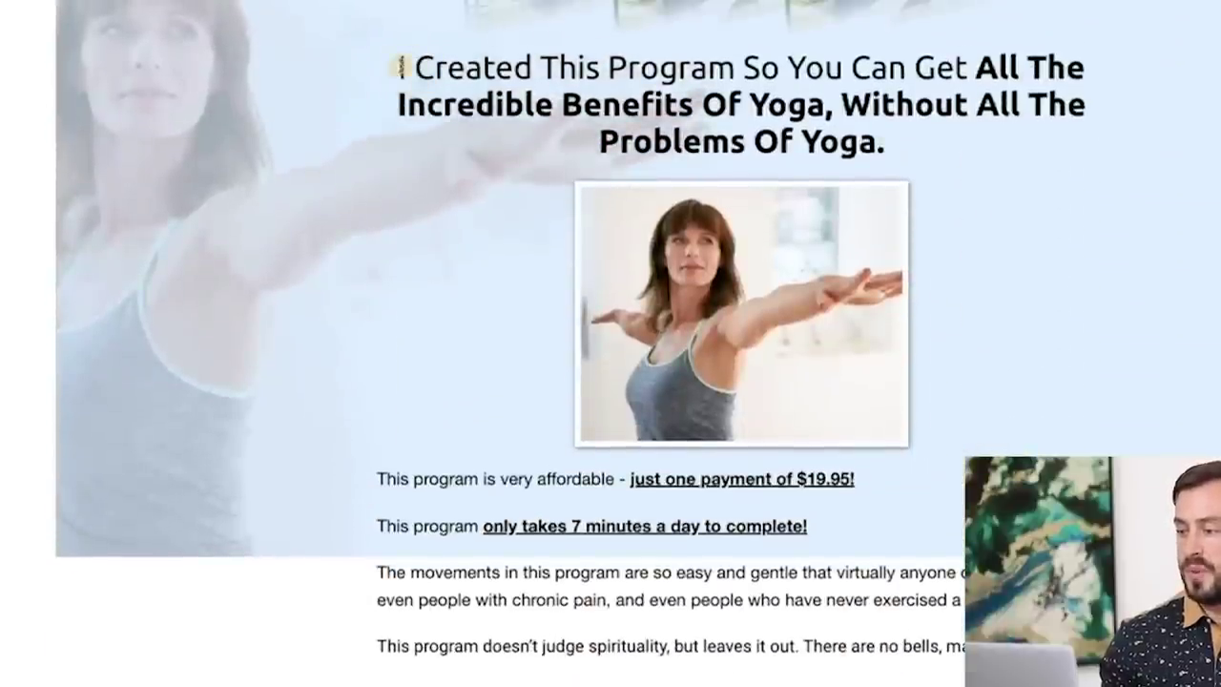
mouse_move(401, 67)
left_mouse_down()
mouse_move(880, 109)
mouse_move(887, 143)
left_mouse_up()
key("super+c")
scroll(901, 203, "up", 2)
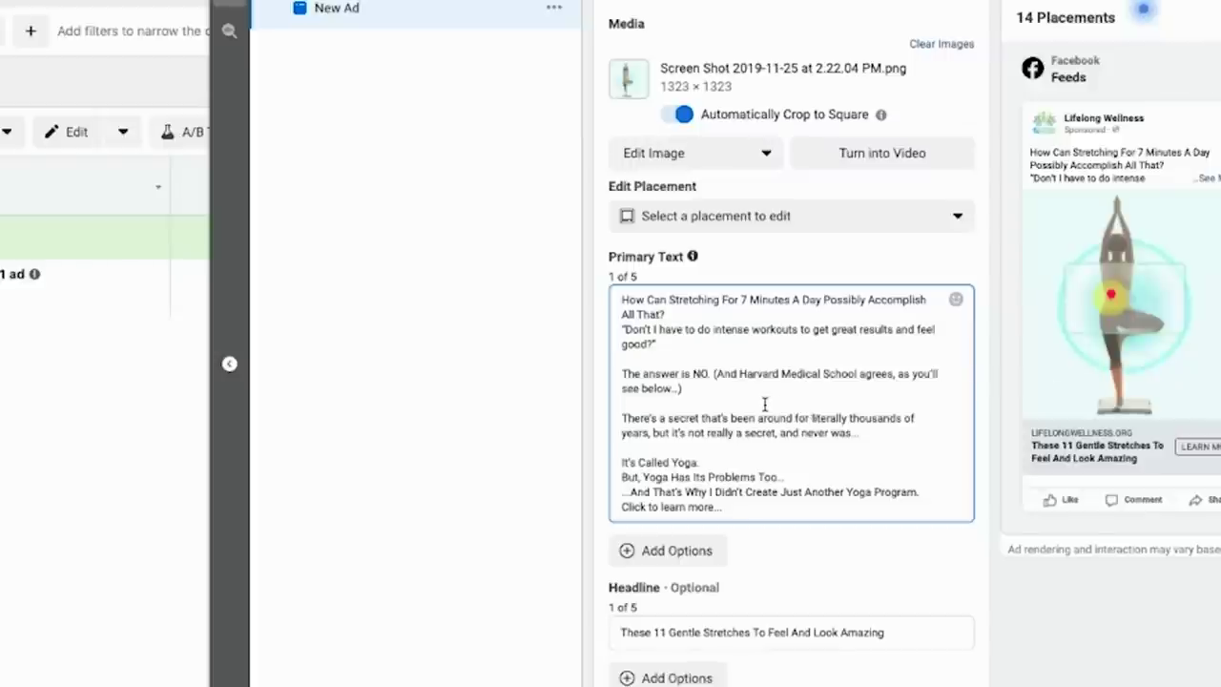
key("super+a")
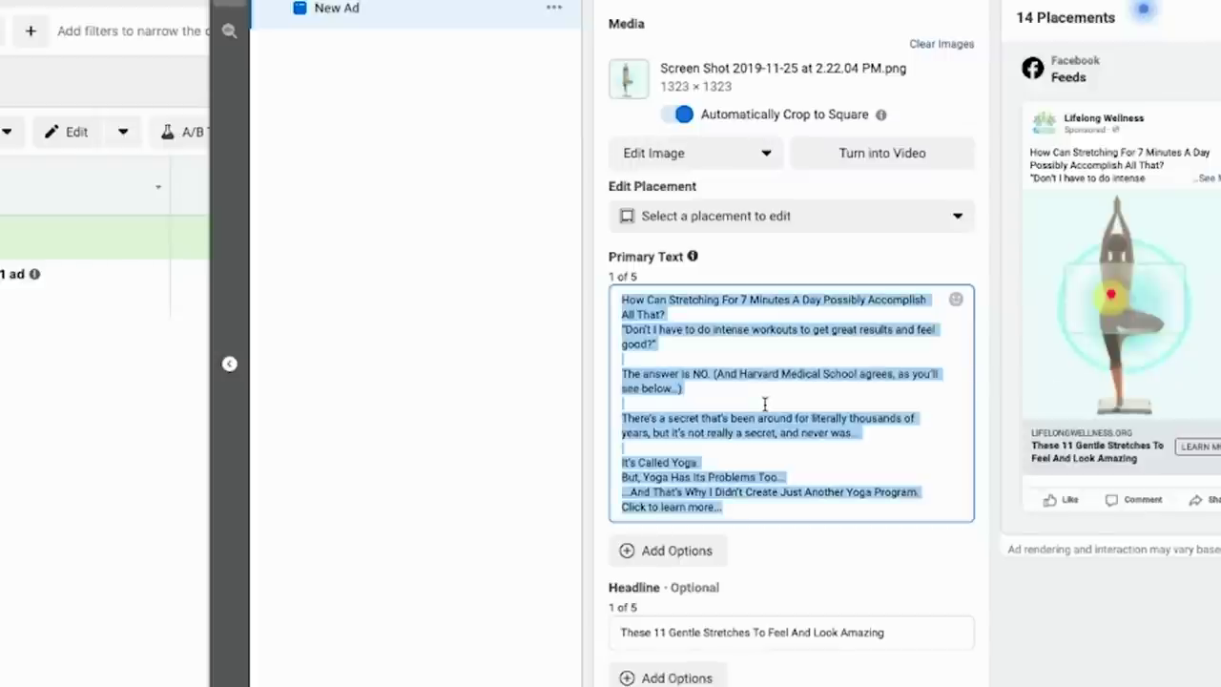
key("super+v")
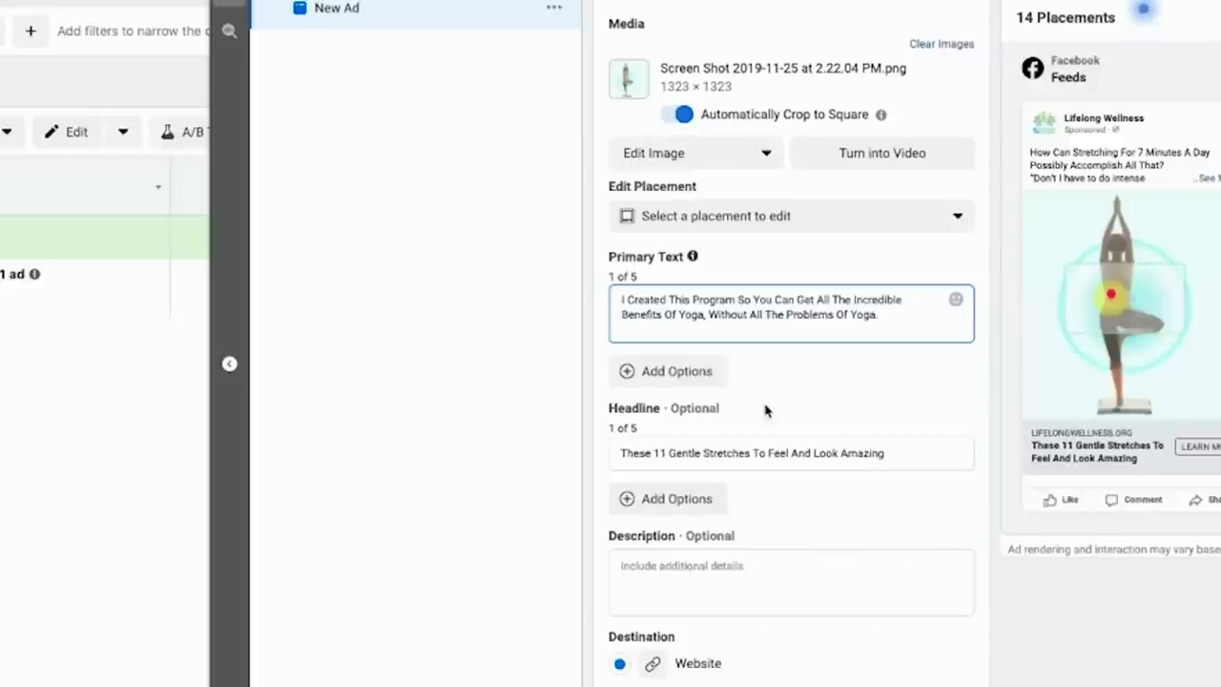
- Change the primary text to sentence case: "I created this program so you can get all the incredible benefits of yoga, without all the problems of yoga."
left_click(628, 300)
key("Delete")
type("c")
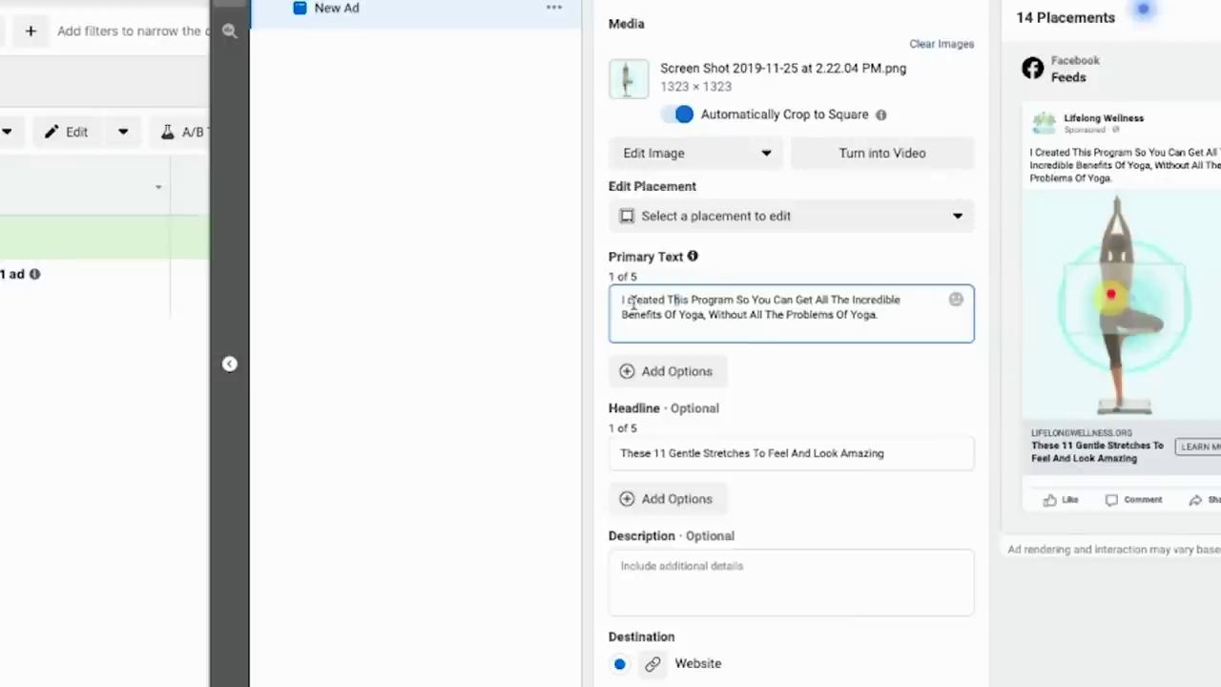
key("Delete")
type("t")
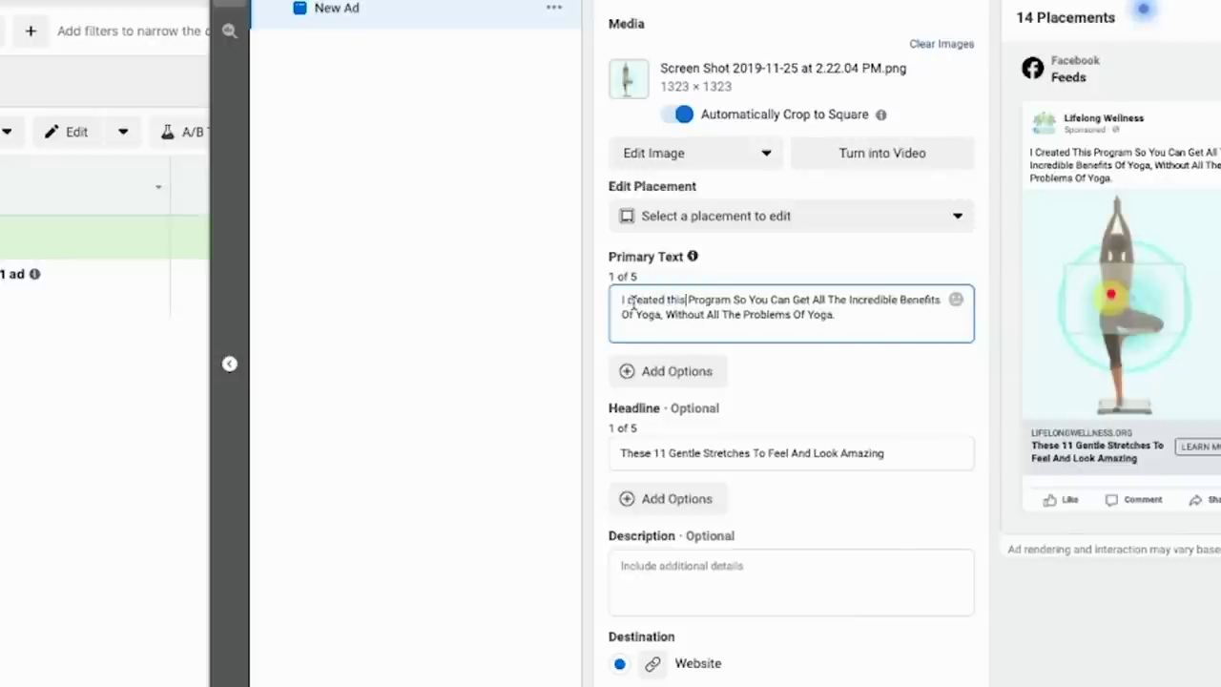
key("Delete")
type("p")
key("Right")
key("Right")
key("Right")
key("Right")
type("s")
key("Delete")
type("y")
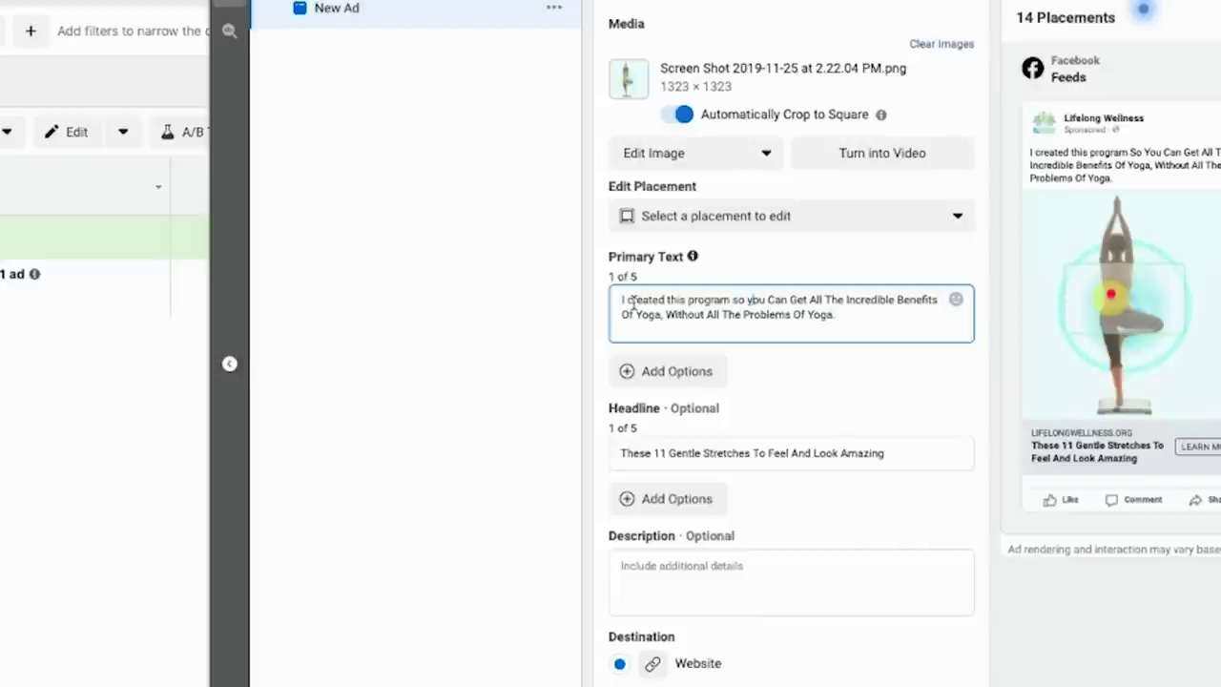
key("Delete")
type("can ")
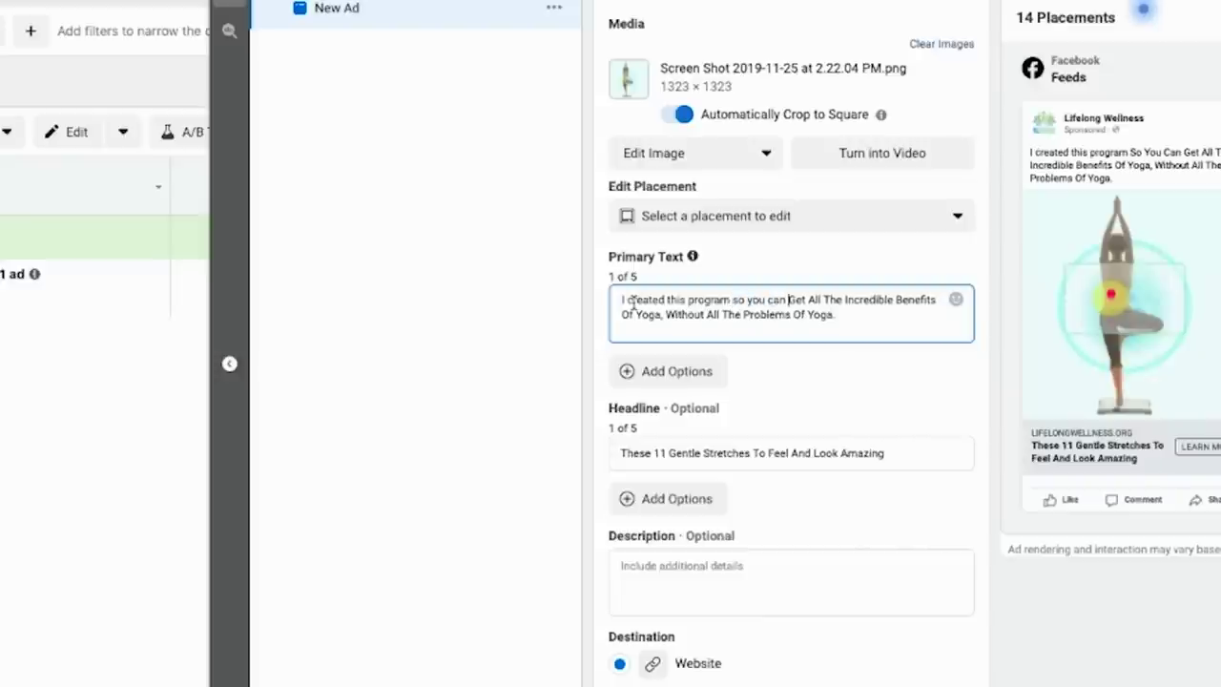
type("g")
key("Right")
key("Right")
key("Right")
key("shift+Right")
type("a")
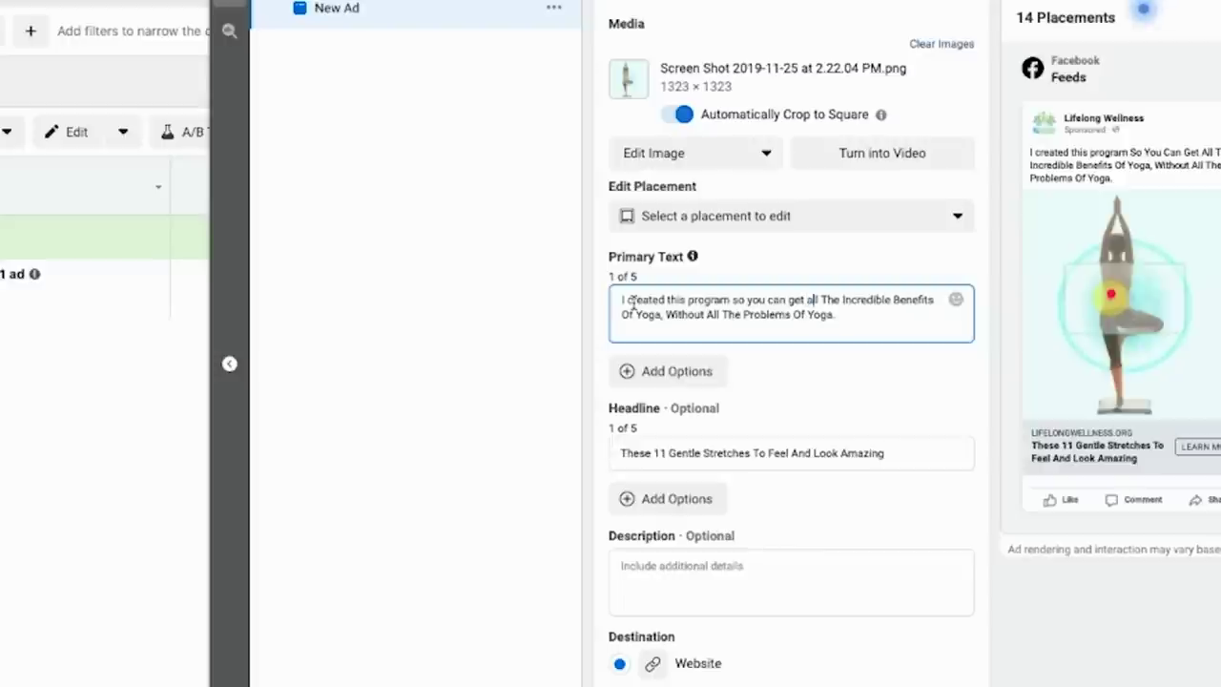
key("Delete")
type("t")
key("Right")
key("Right")
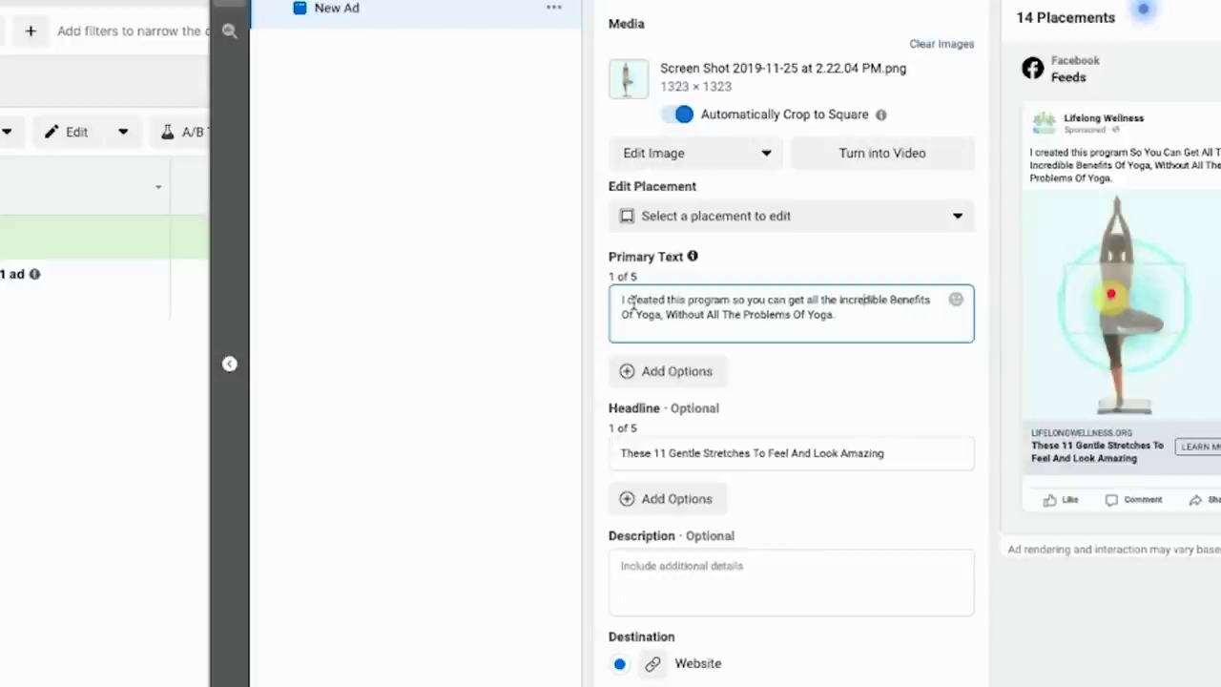
key("Delete")
type("b")
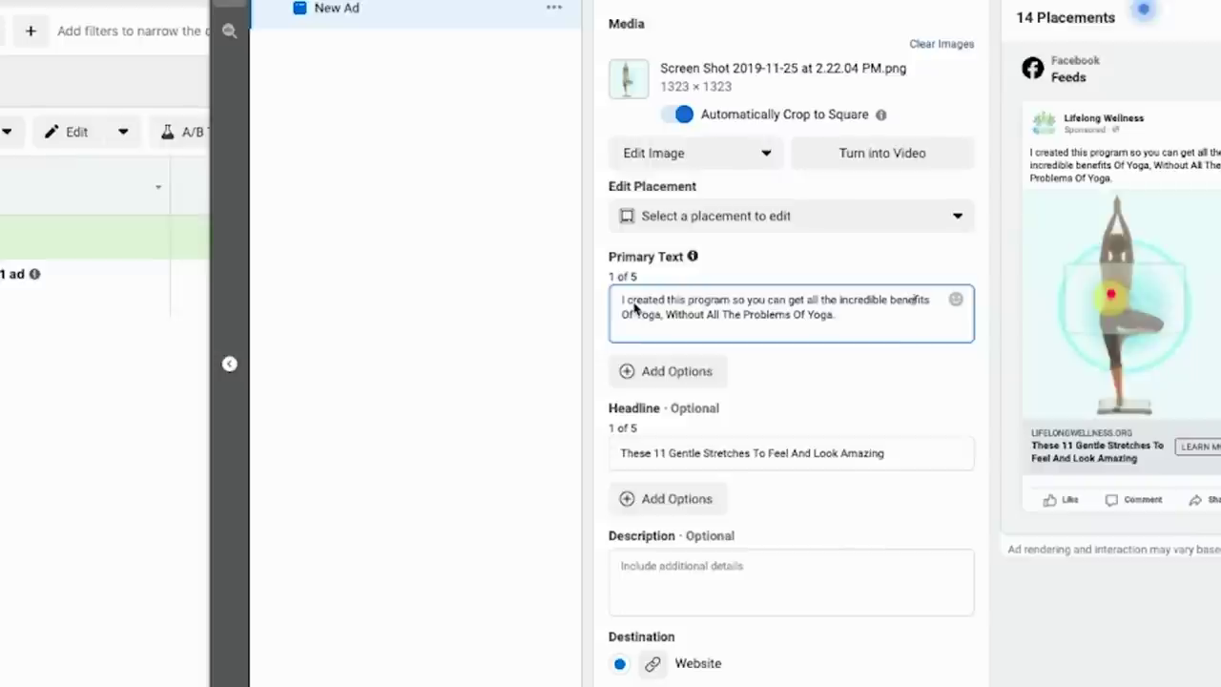
type("o")
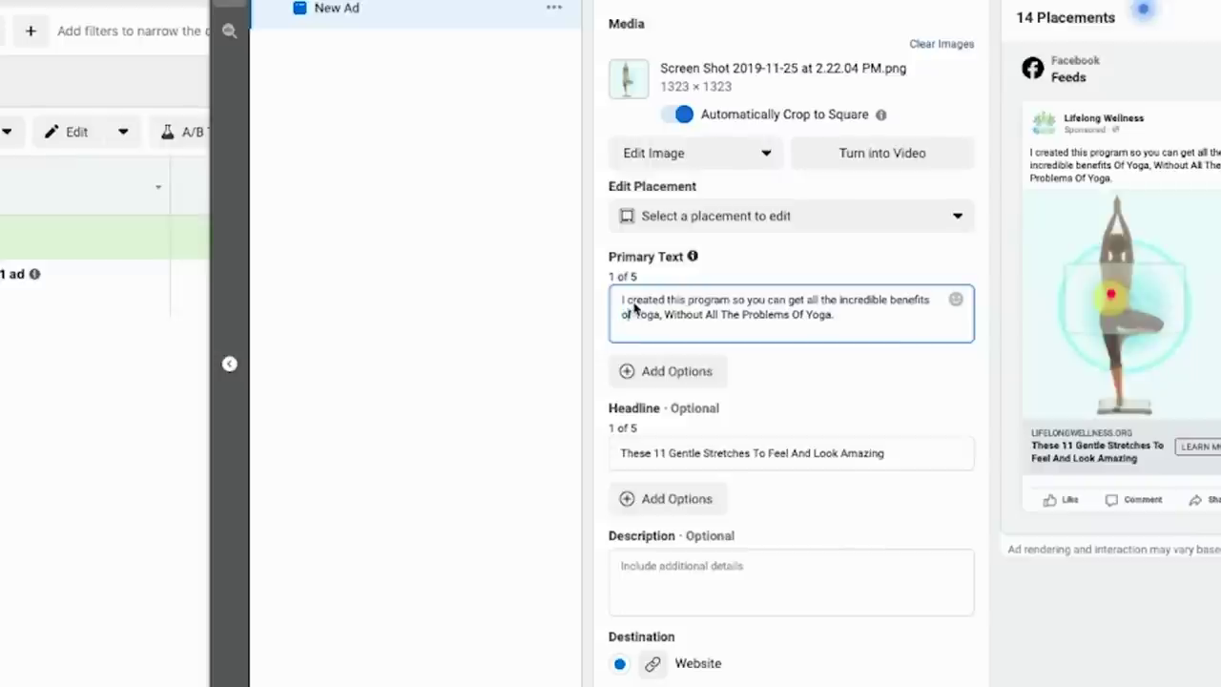
key("shift+Right")
key("shift+Right")
key("shift+Right")
key("shift+Right")
key("shift+Right")
type("w")
key("Right")
key("shift+Right")
type("a")
key("Right")
key("Right")
key("Right")
key("shift+Right")
type("t")
key("Right")
key("Right")
key("Right")
key("Right")
key("shift+Right")
type("p")
key("Right")
key("Right")
key("Right")
key("Right")
key("Right")
key("Right")
key("Right")
key("Right")
key("shift+Right")
type("o")
key("Right")
key("Right")
key("shift+Right")
type("y")
key("End")
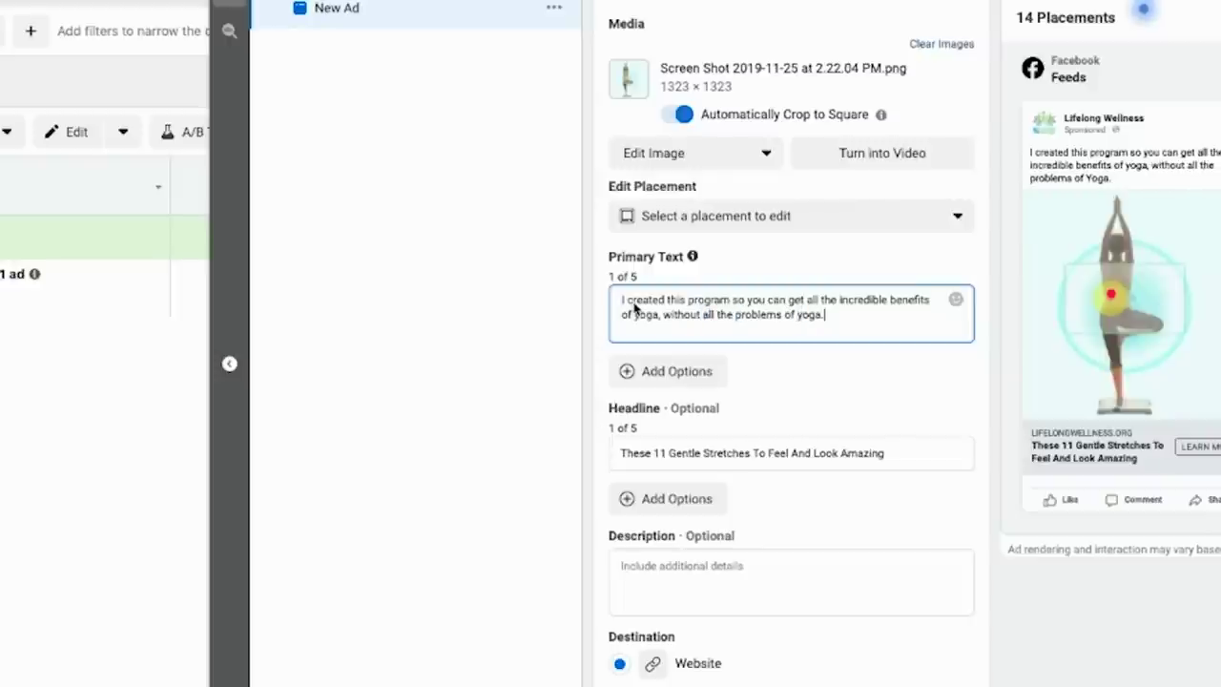
- Append the sales page's four paragraphs from "This program is very affordable" through "mats." to the primary text, and remove "These" from the headline
key("Return")
key("Return")
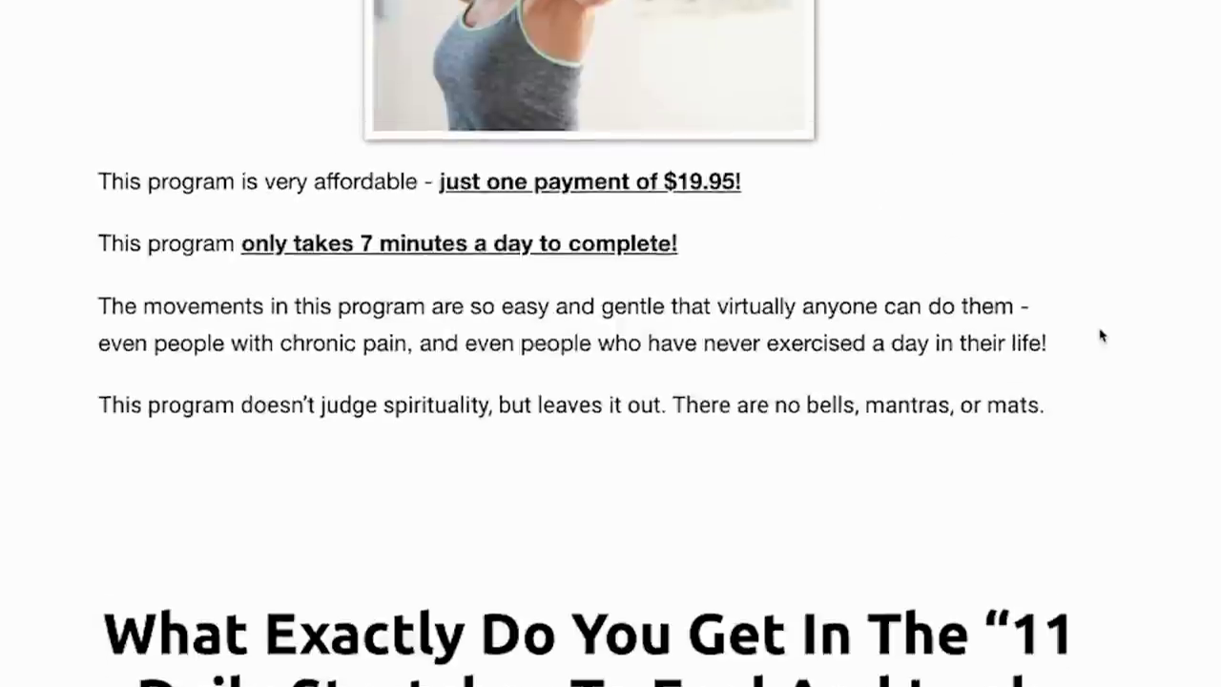
left_click_drag(90, 142, 1081, 394)
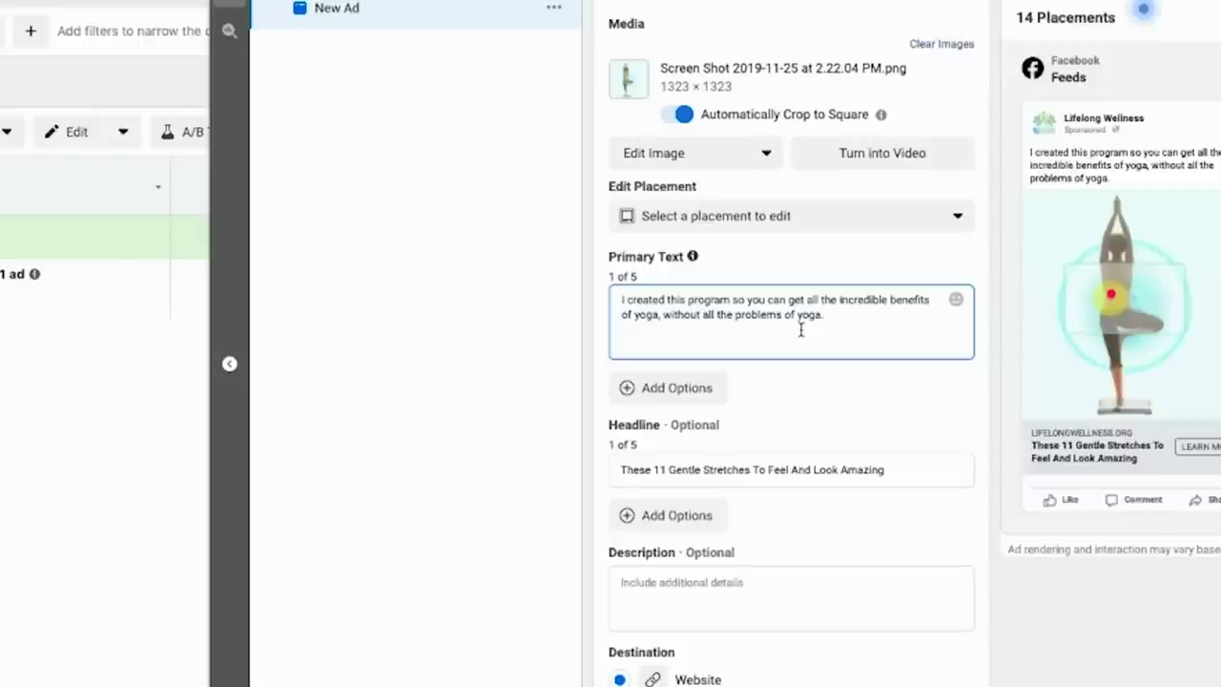
type("This program is very affordable - just one payment of $19.95!  This program only takes 7 minutes a day to complete!  The movements in this program are so easy and gentle that virtually anyone can do them - even people with chronic pain, and even people who have never exercised a day in their life!  This program doesn’t judge spirituality, but leaves it out. There are no bells, mantras, or mats.")
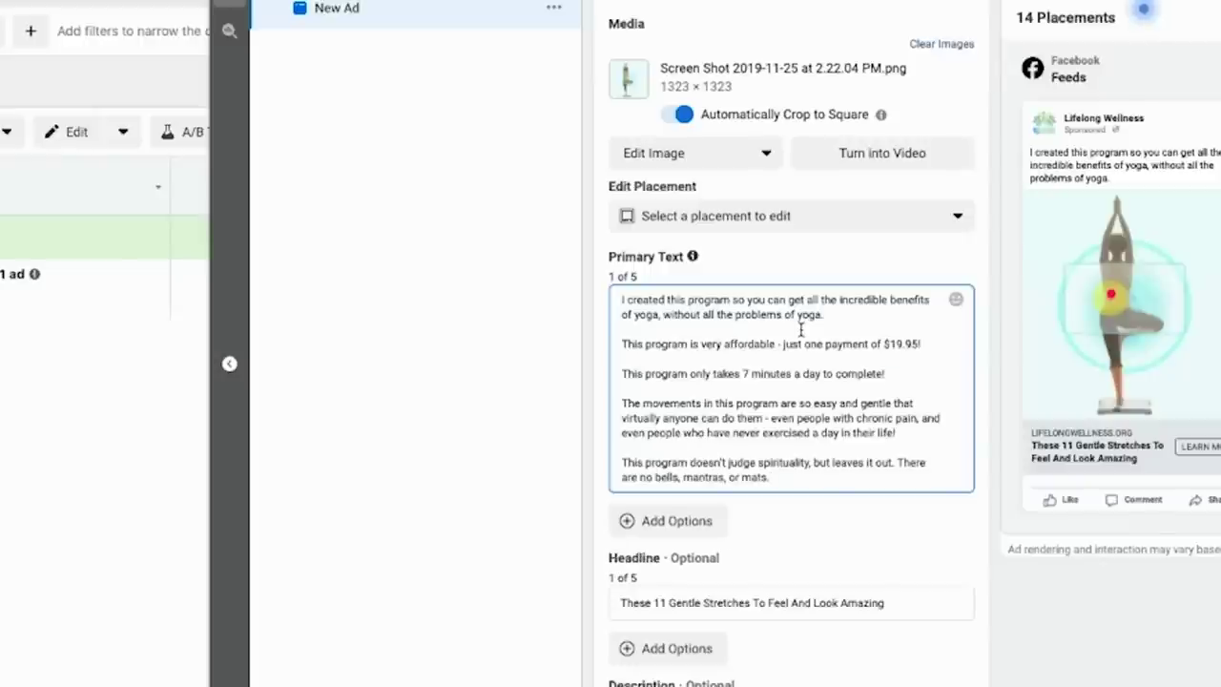
double_click(637, 602)
key("BackSpace")
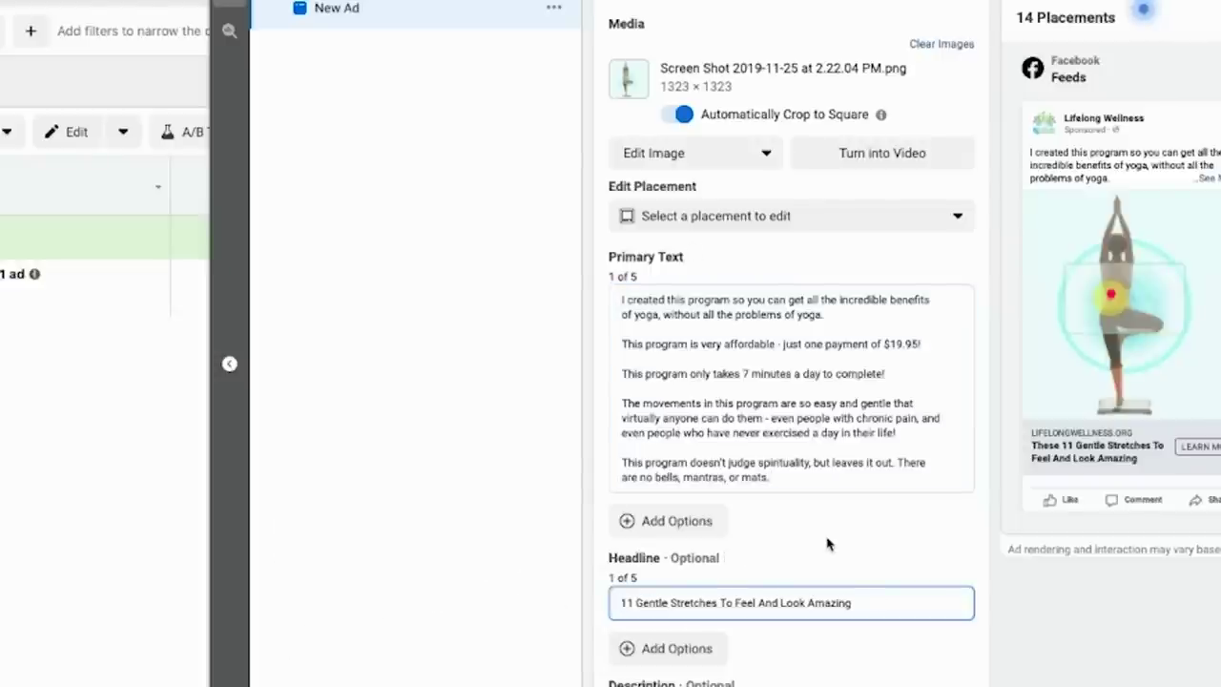
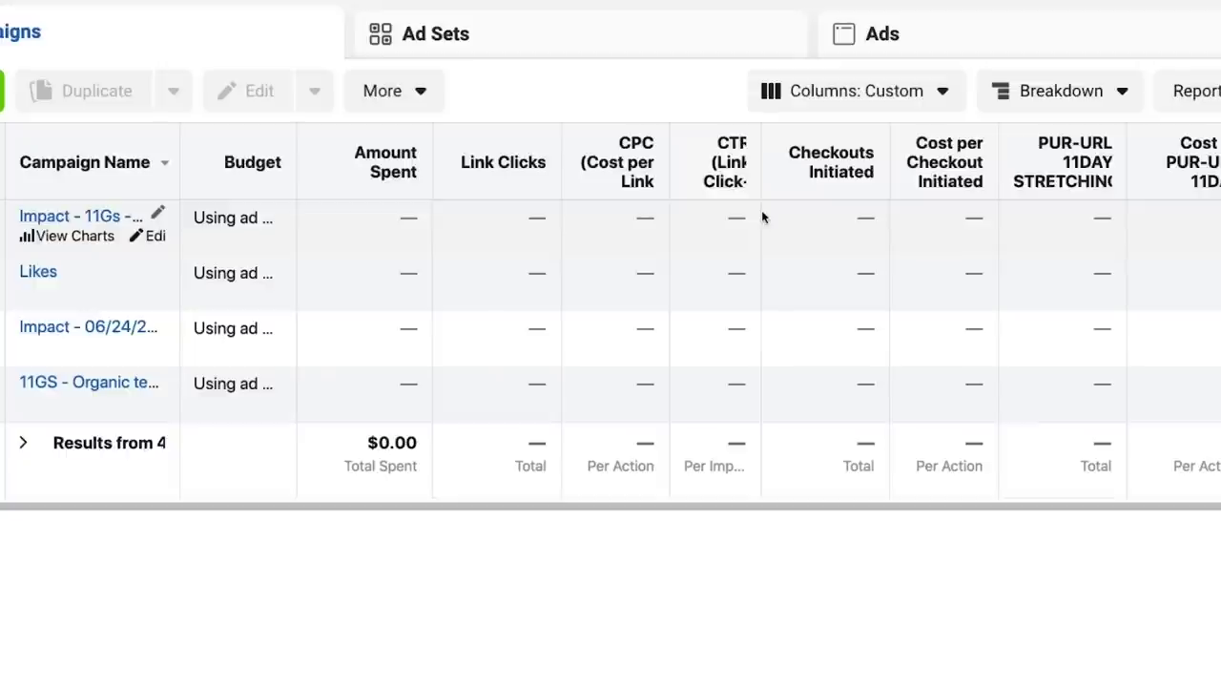
- Open the column customization for the campaigns table and examine the available metrics, the selected columns and the Checkouts Initiated options
left_click(927, 94)
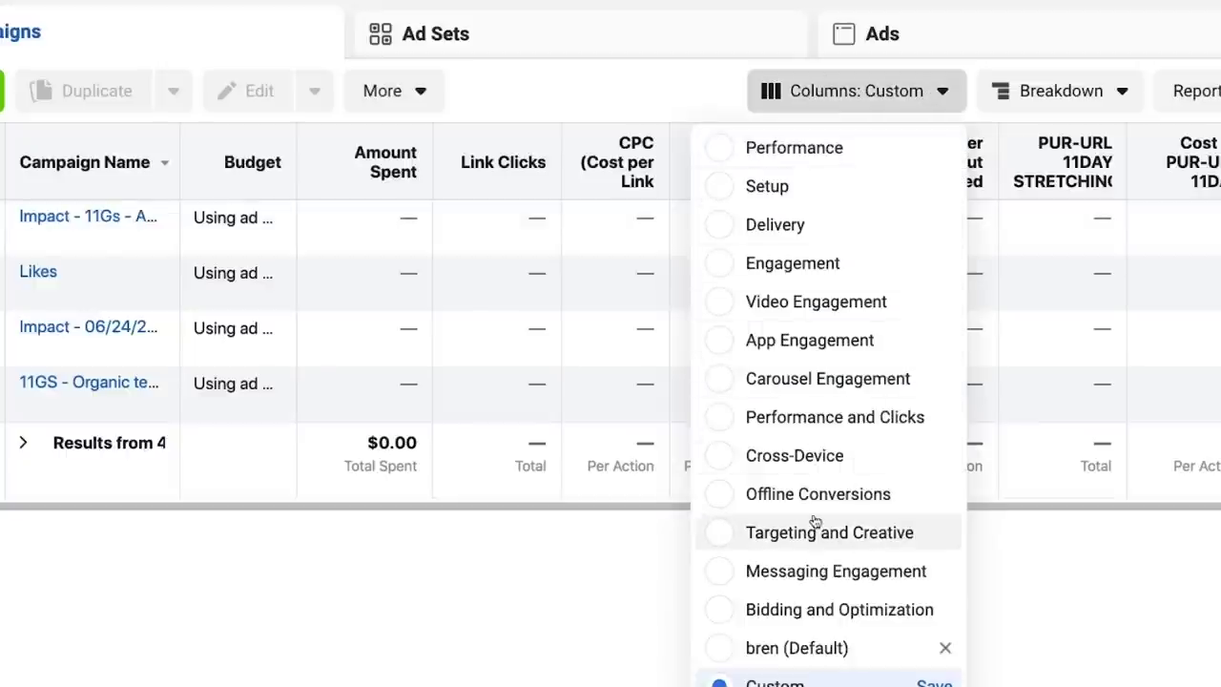
scroll(850, 401, "down", 1)
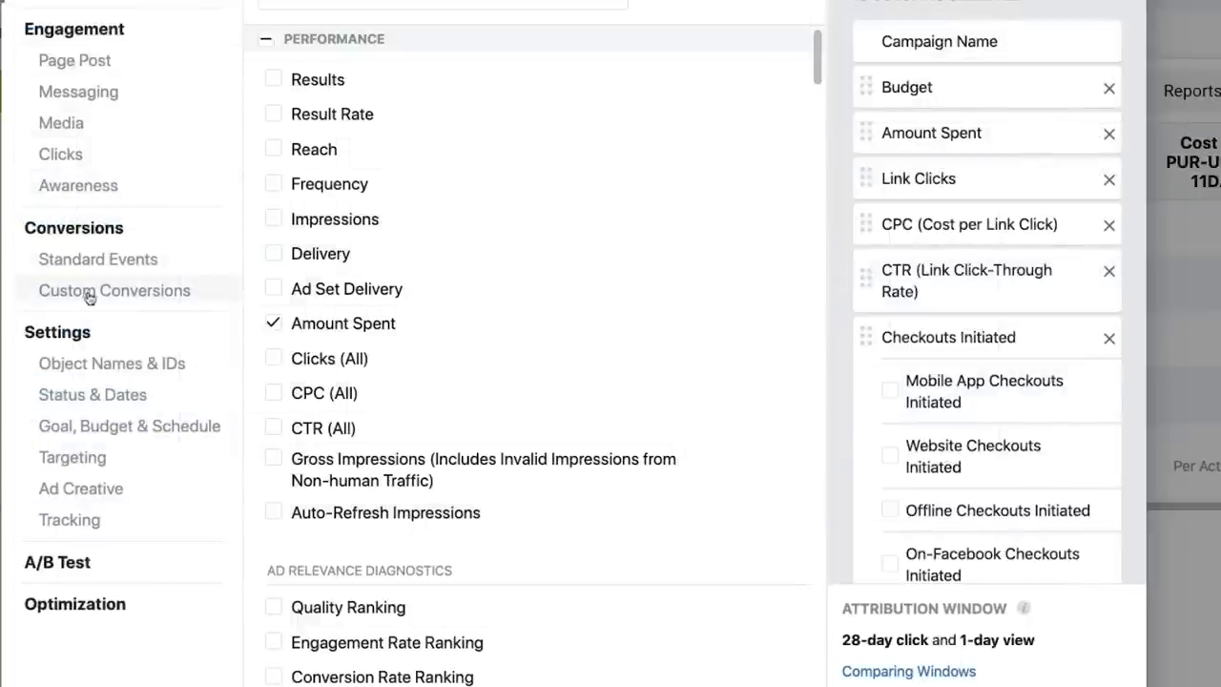
scroll(61, 115, "down", 2)
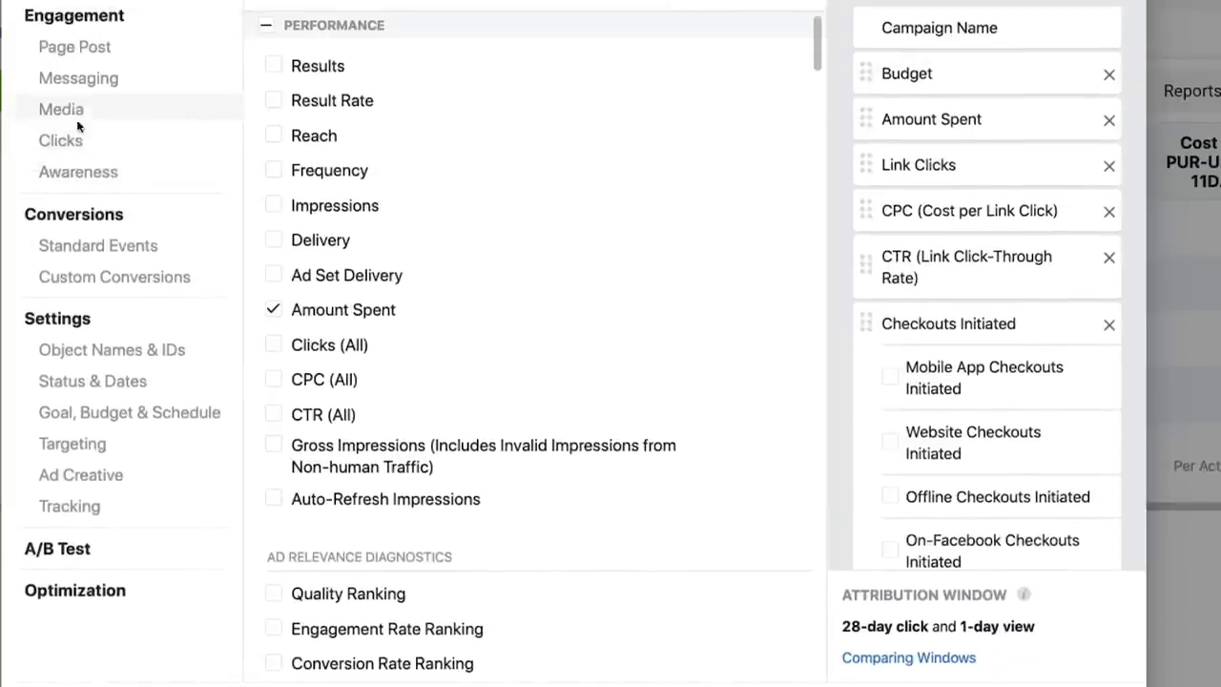
scroll(81, 95, "up", 1)
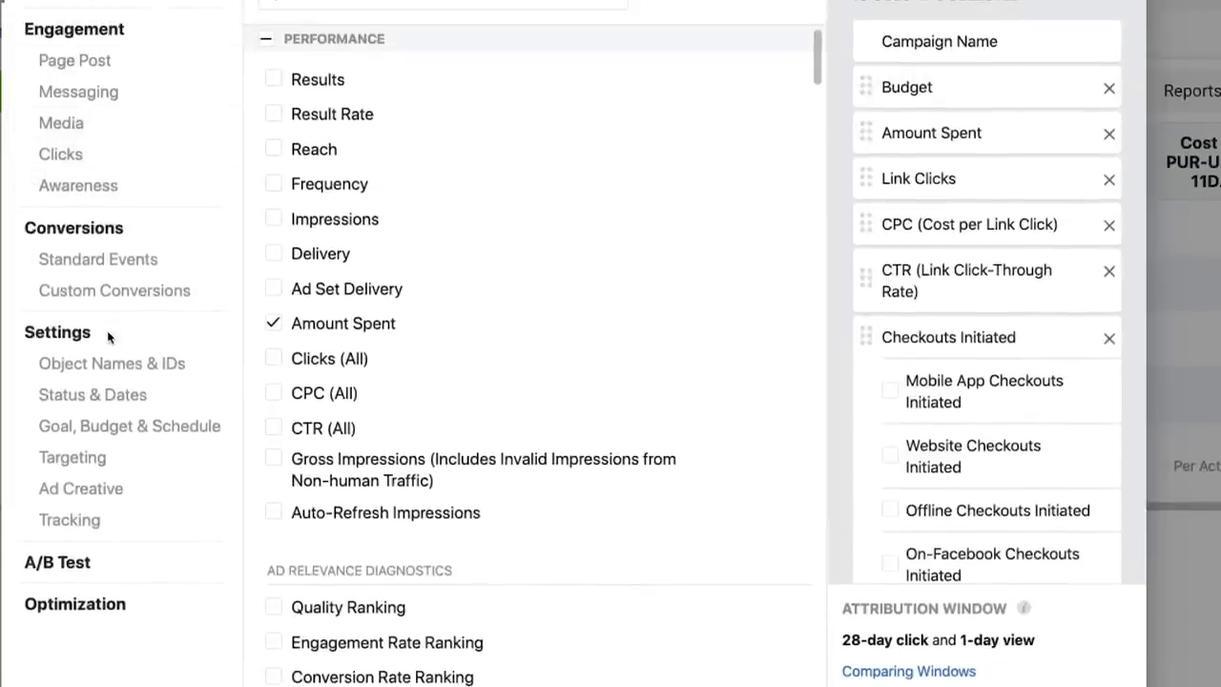
scroll(477, 250, "down", 10)
scroll(477, 251, "down", 13)
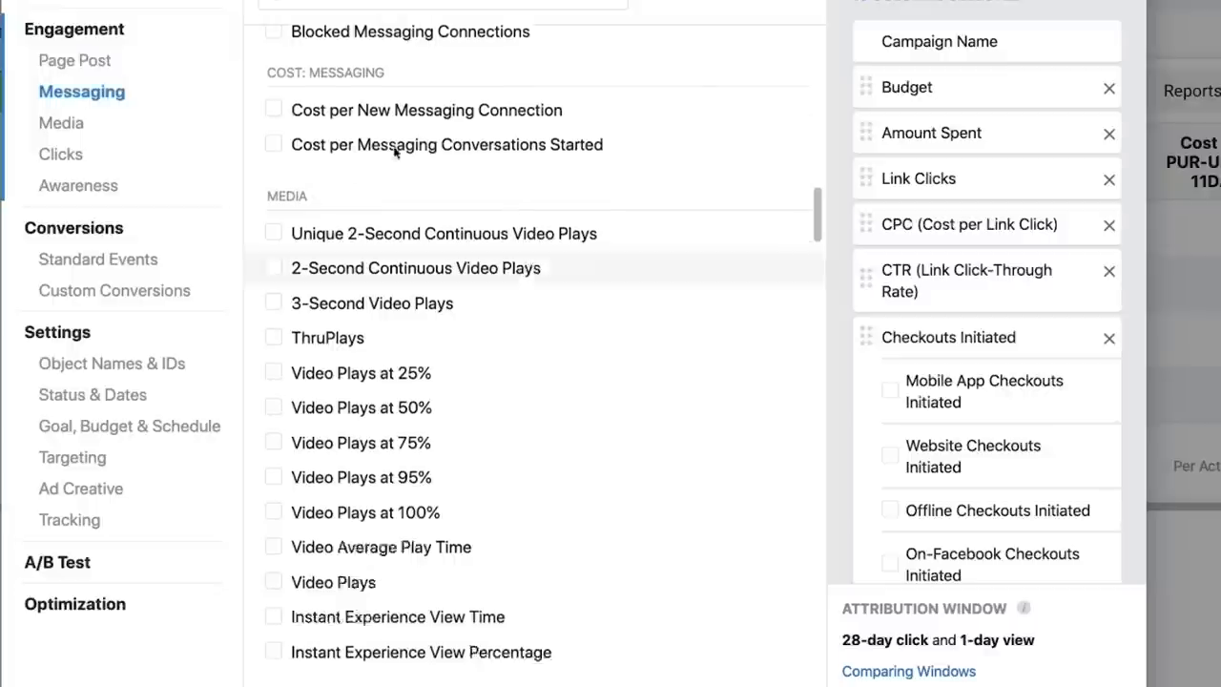
scroll(499, 414, "down", 16)
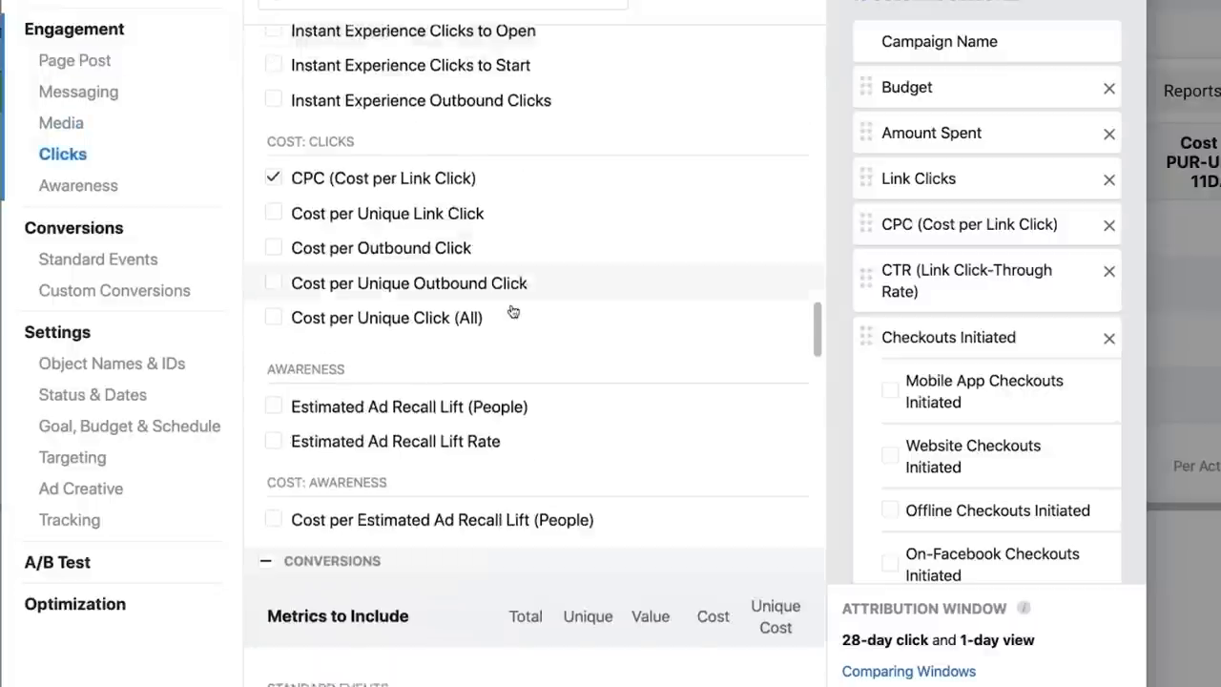
scroll(513, 312, "down", 8)
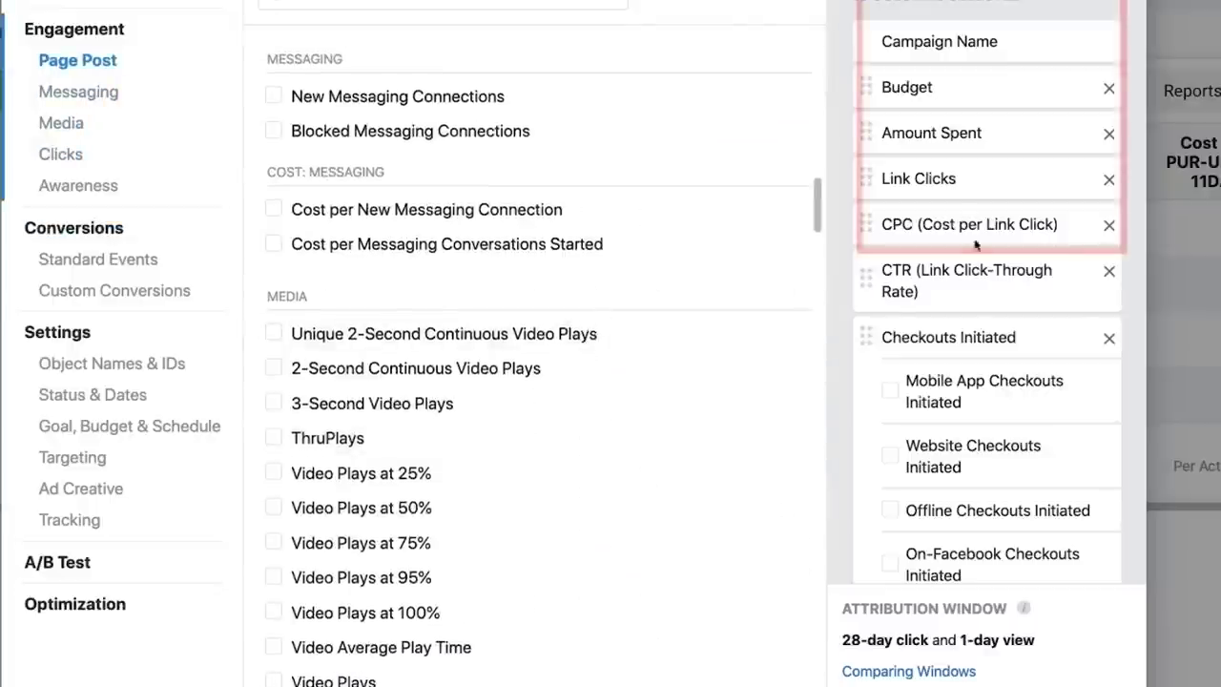
scroll(975, 245, "down", 1)
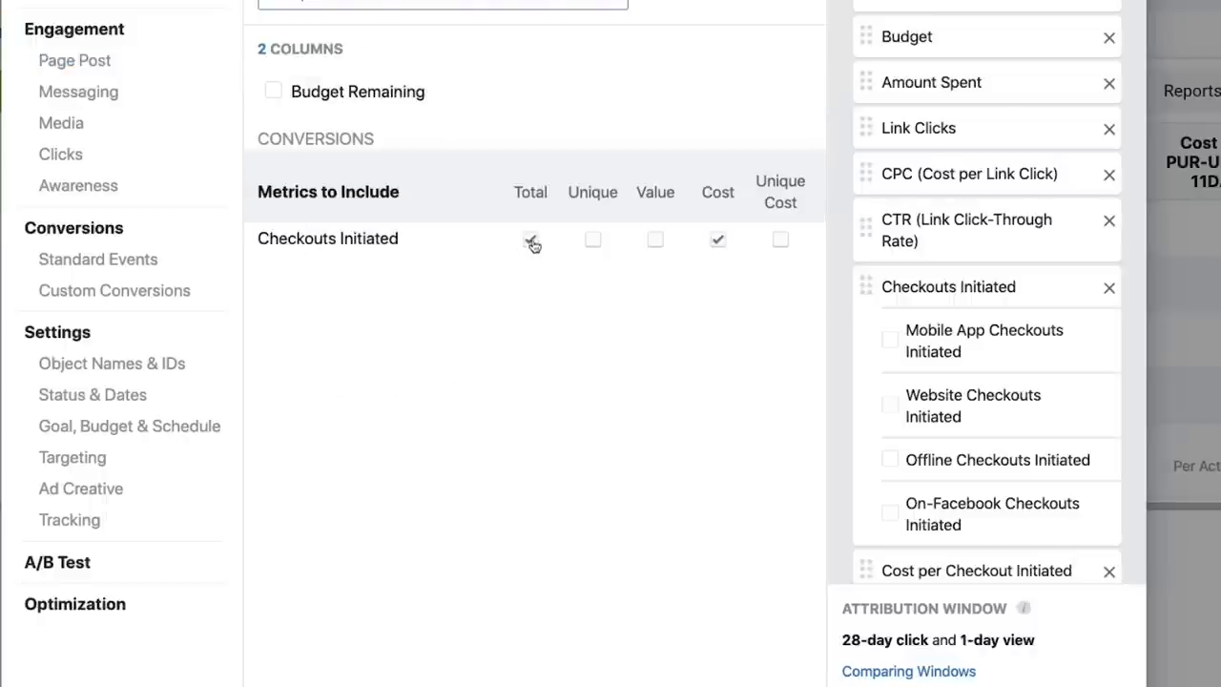
mouse_move(532, 246)
mouse_move(722, 252)
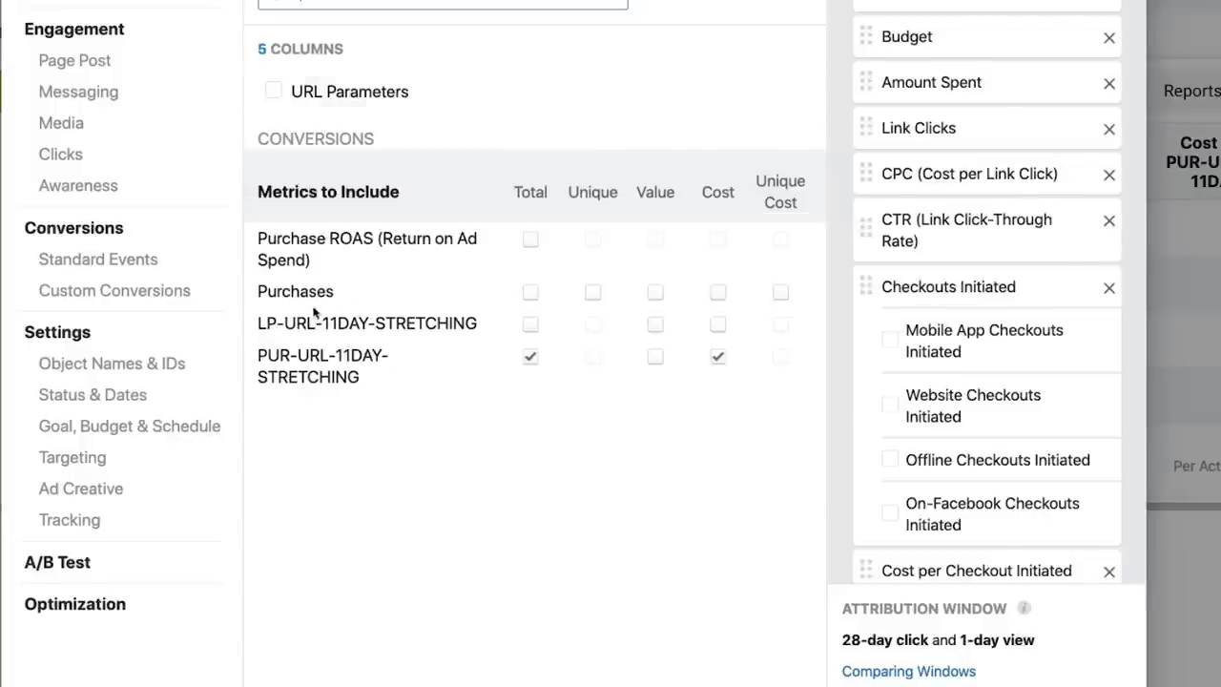
- Include total and cost for Purchases and PUR-URL-11DAY-STRETCHING among the columns, trying Purchase ROAS and leaving it out
left_click(530, 294)
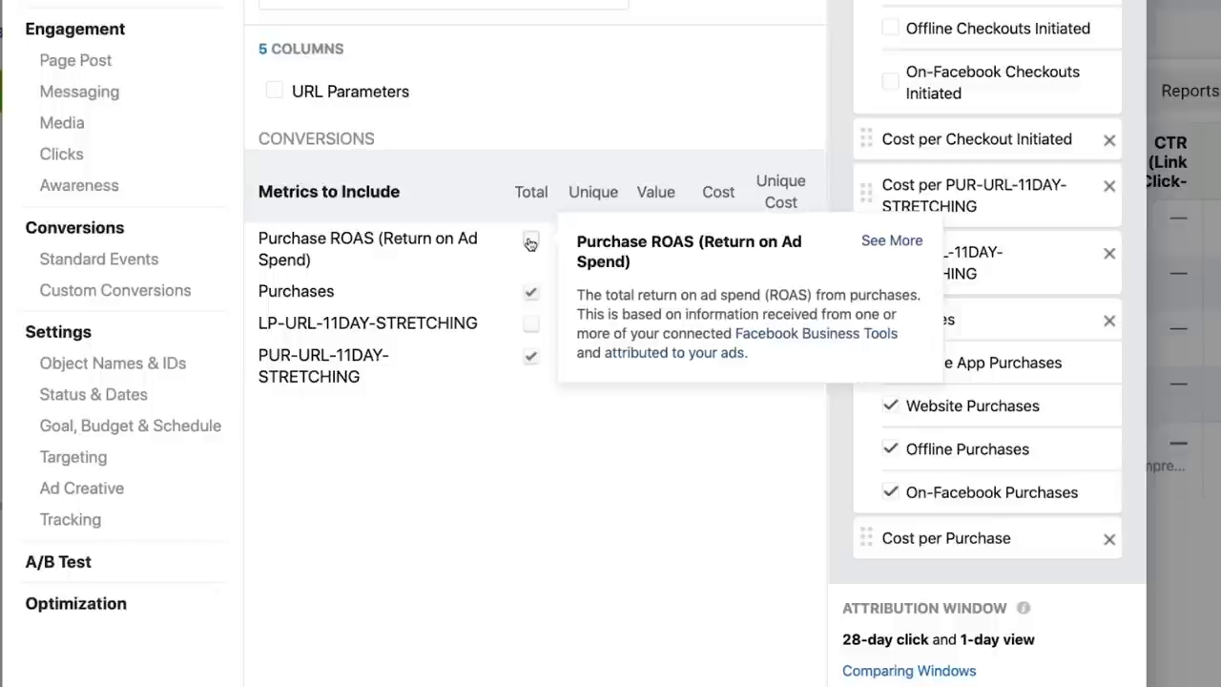
left_click(530, 241)
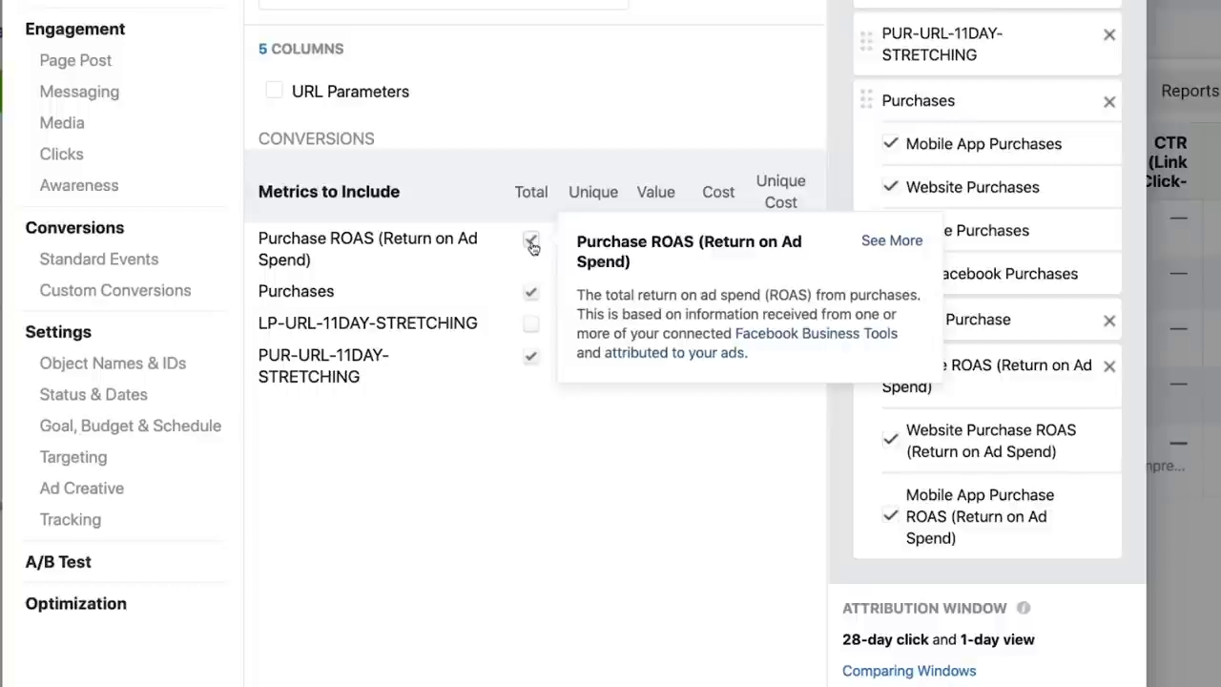
left_click(531, 240)
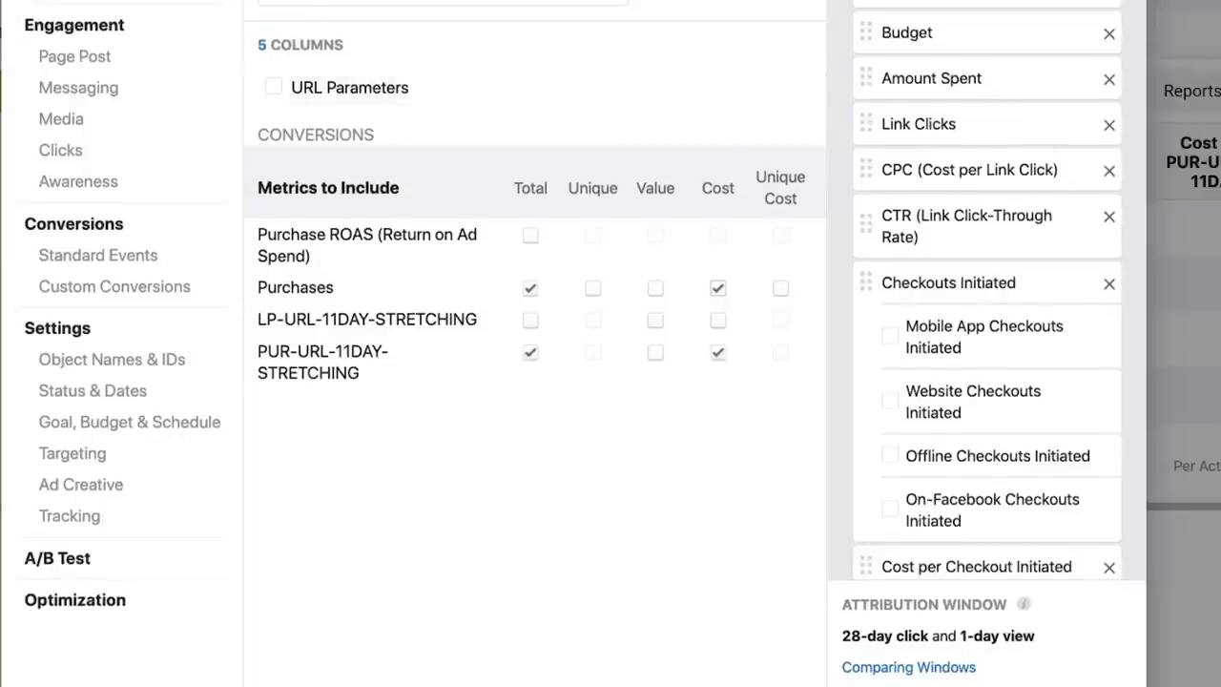
scroll(493, 391, "down", 1)
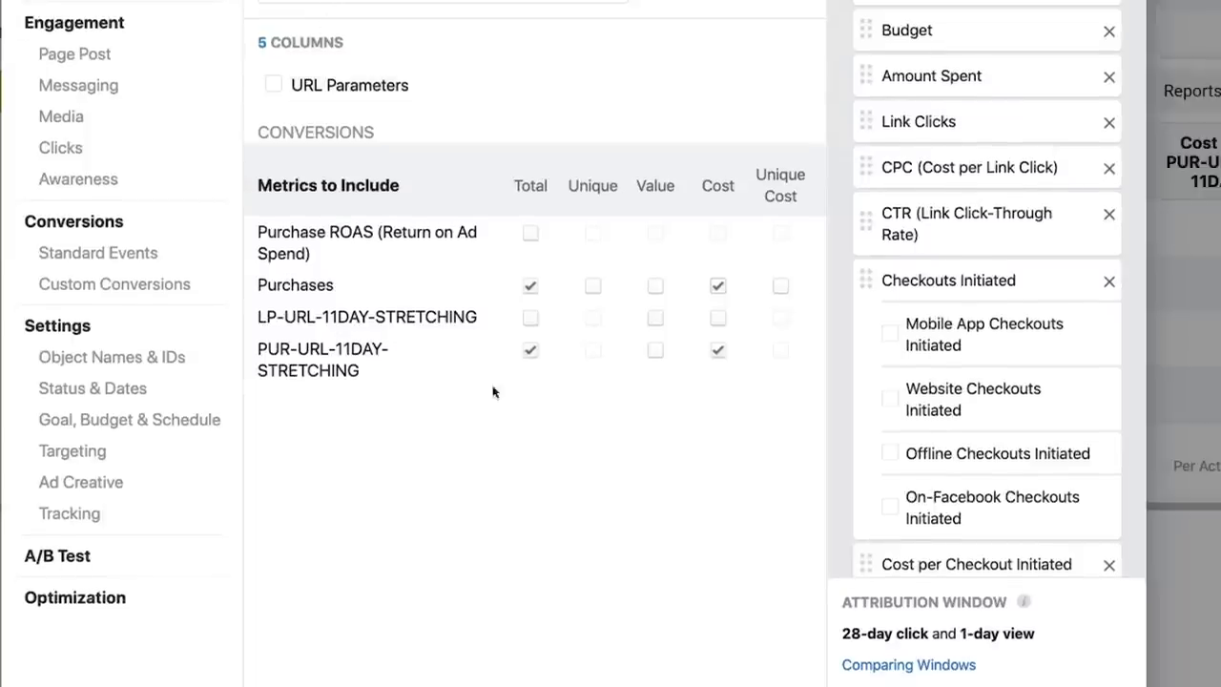
left_click(530, 350)
left_click(718, 350)
- Enter namexx as the name for saving the column selection as a preset, and cancel the column customization
scroll(823, 653, "down", 2)
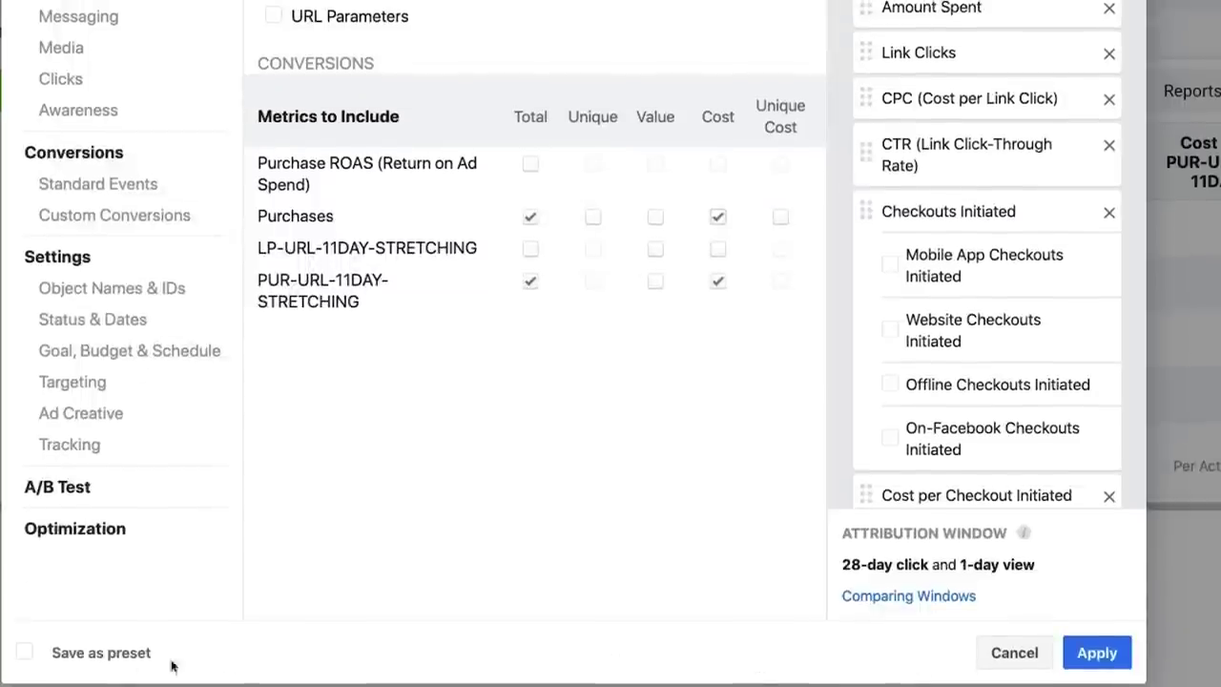
left_click(24, 652)
left_click(252, 653)
type("namexx")
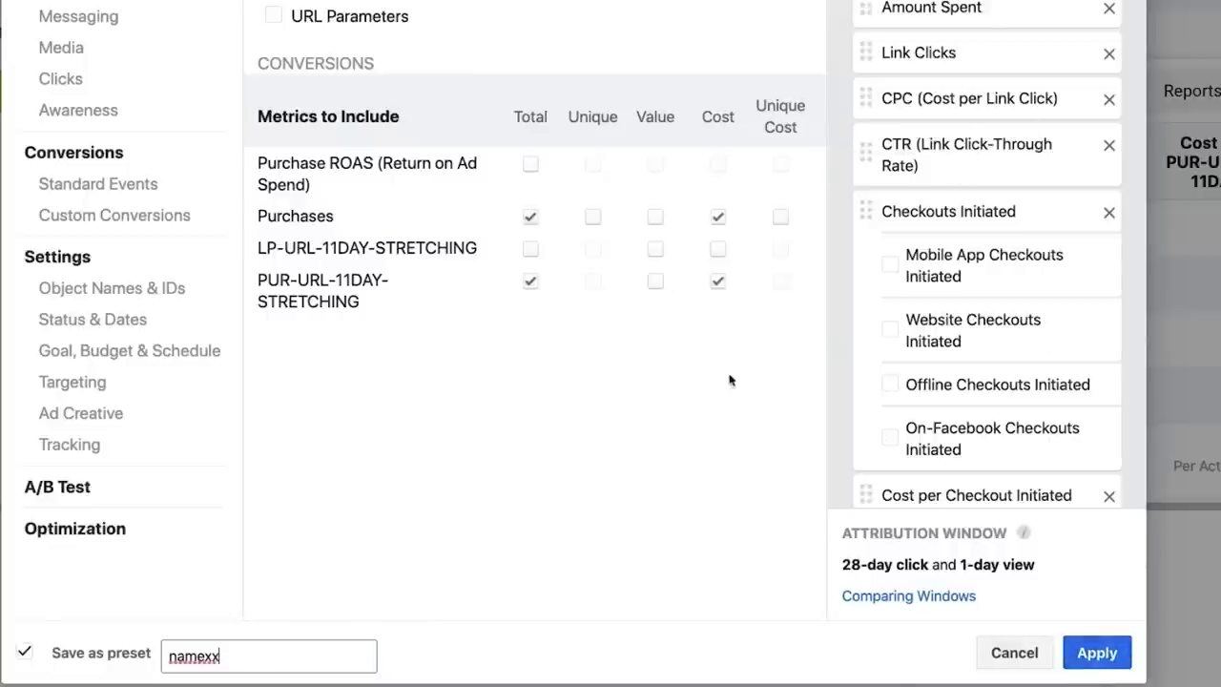
left_click(1007, 651)
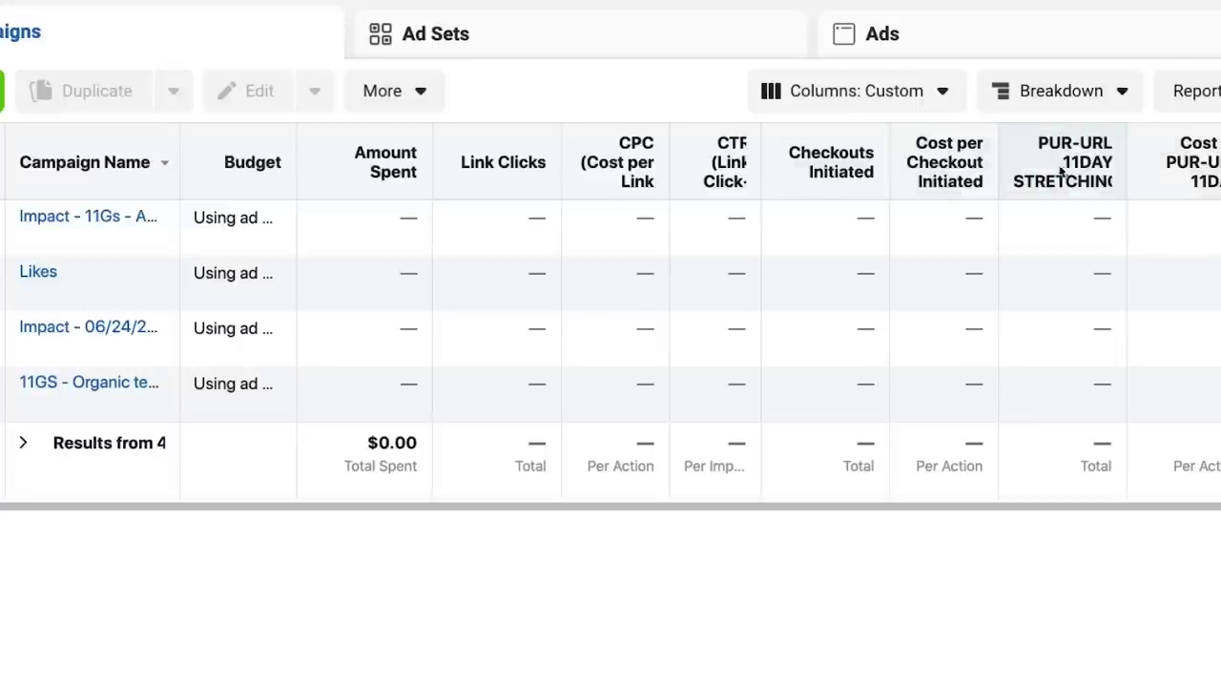
- Open the ad sets of the campaign Impact - 11Gs - Audience Testing and narrow the Amount Spent and Budget columns
mouse_move(1188, 170)
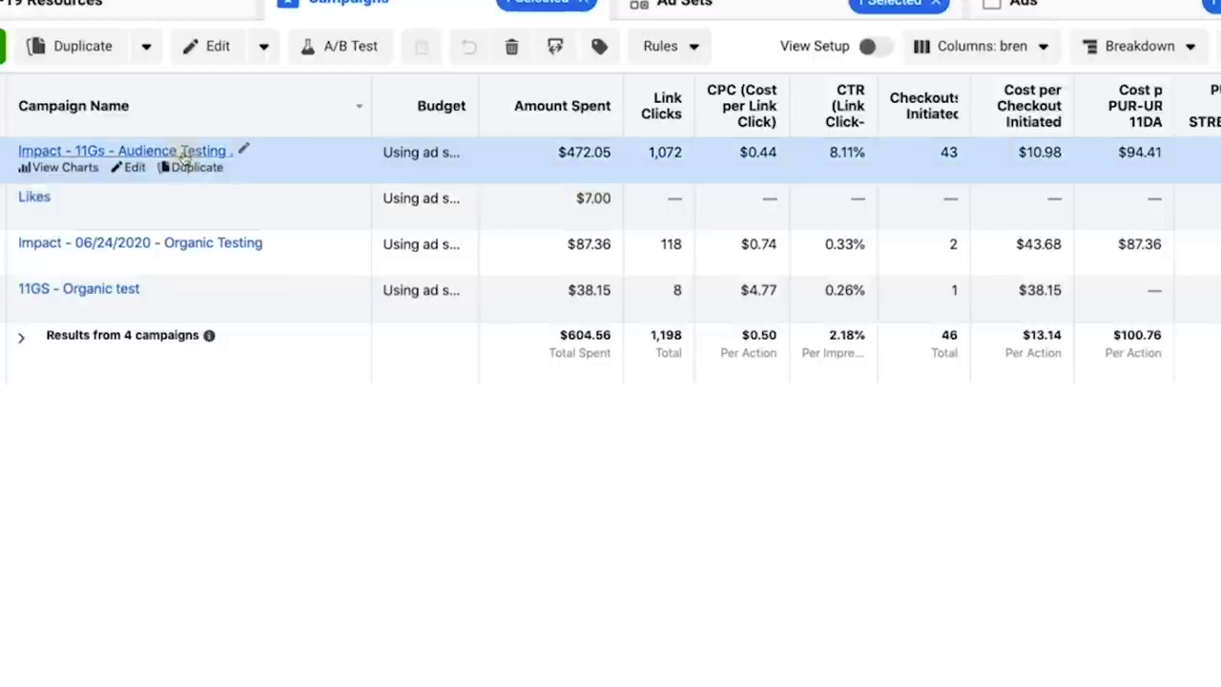
left_click(183, 152)
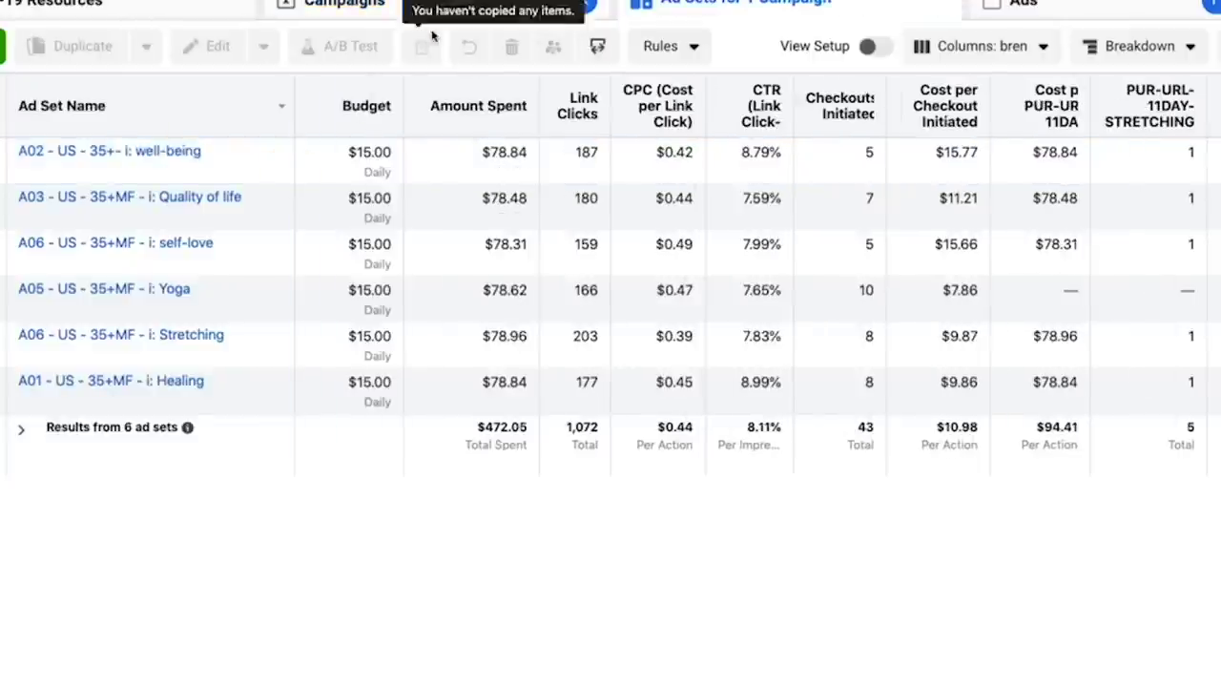
left_click_drag(537, 100, 505, 140)
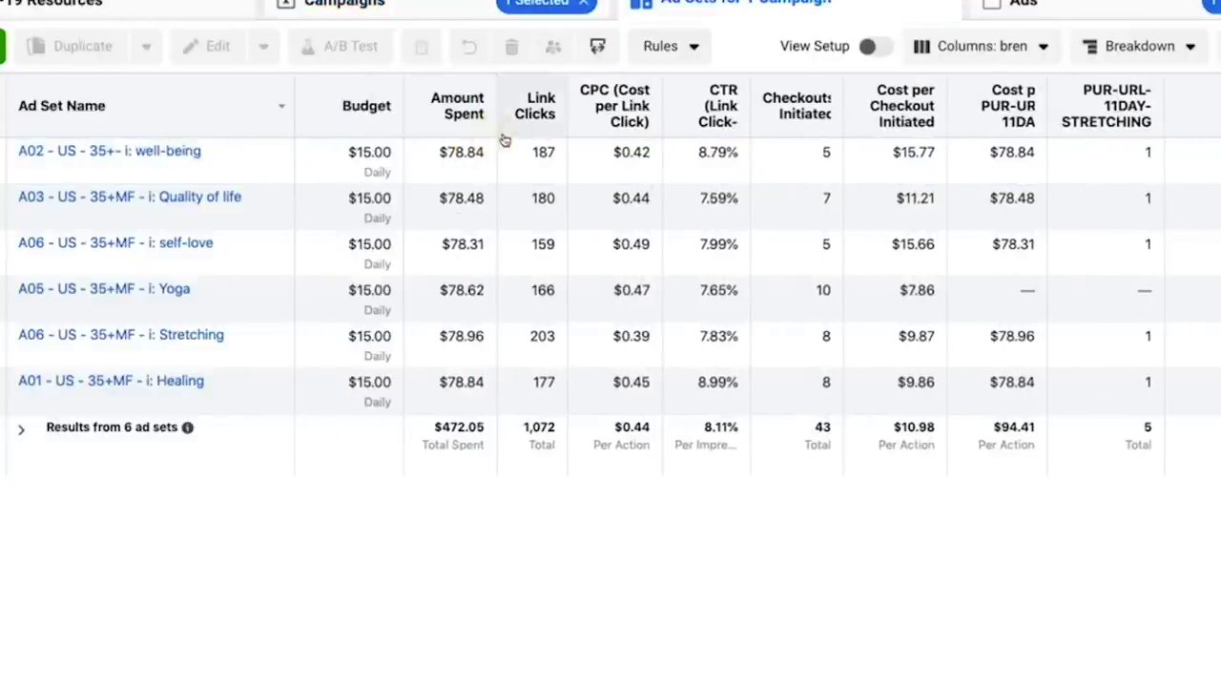
left_click_drag(406, 137, 381, 150)
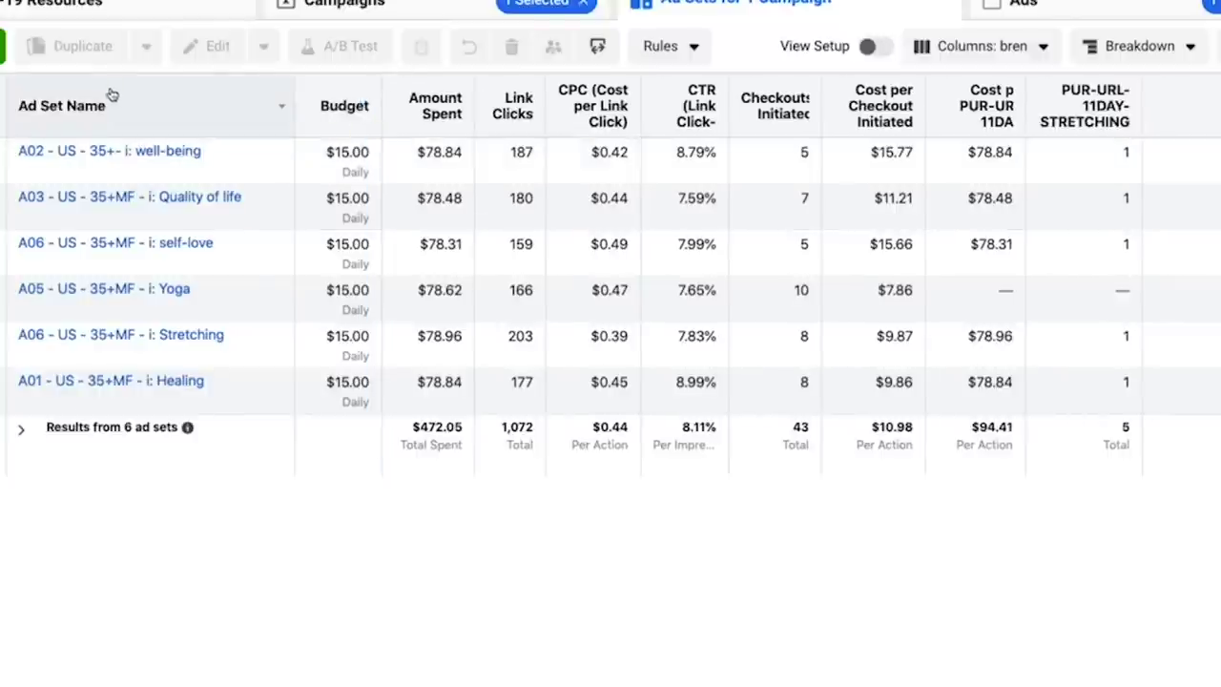
- Sort the ad sets by name and open A01 - US - 35+MF - i: Healing to compare its ads
left_click(111, 95)
left_click(101, 150)
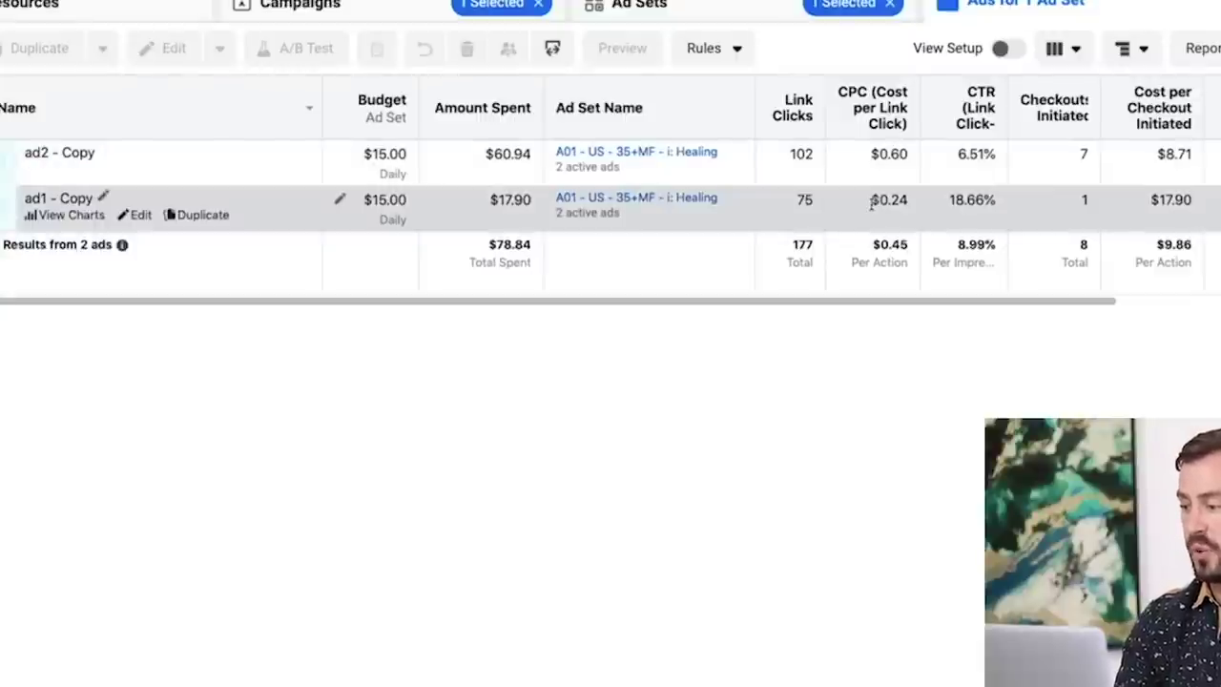
- Compare the cost columns of the Healing ad set's two ads and narrow the Ad Name column
scroll(871, 202, "right", 4)
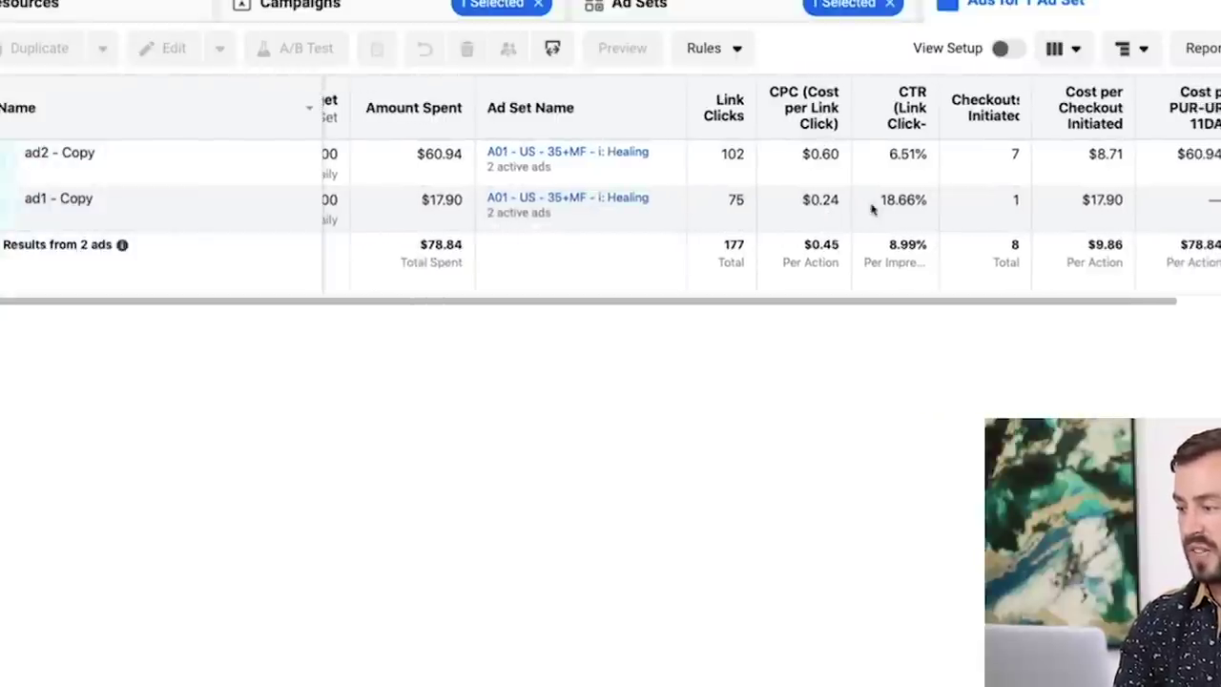
scroll(840, 211, "left", 3)
scroll(807, 213, "right", 1)
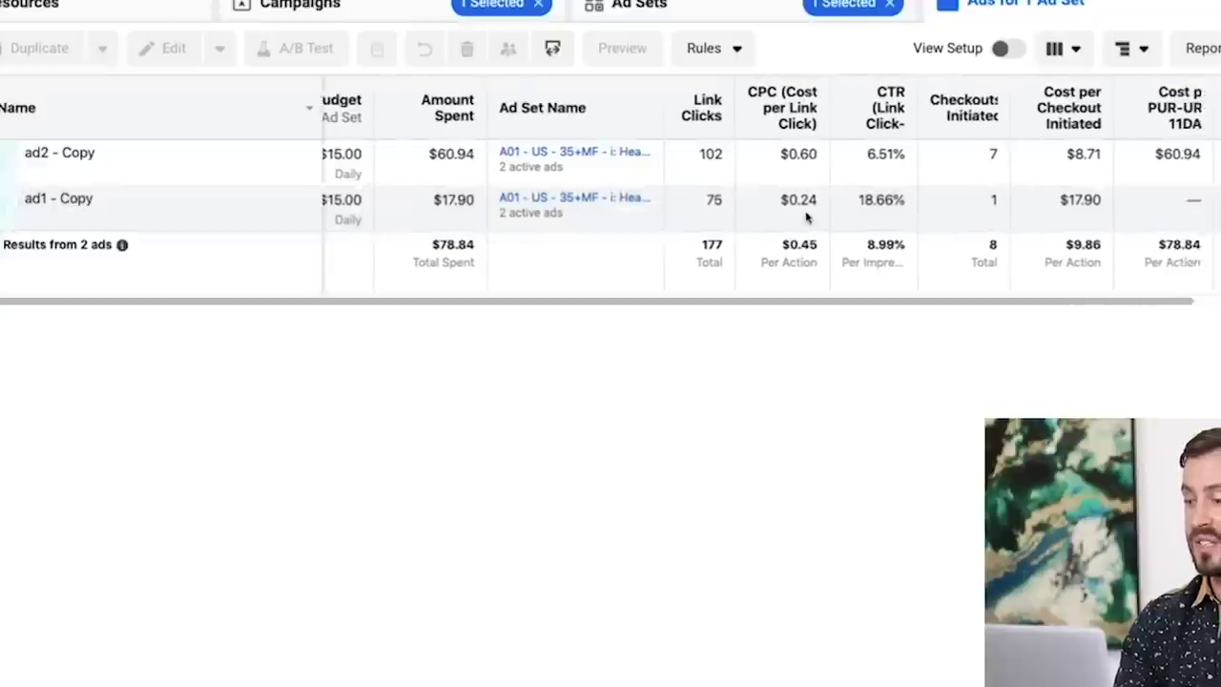
left_click_drag(315, 141, 205, 152)
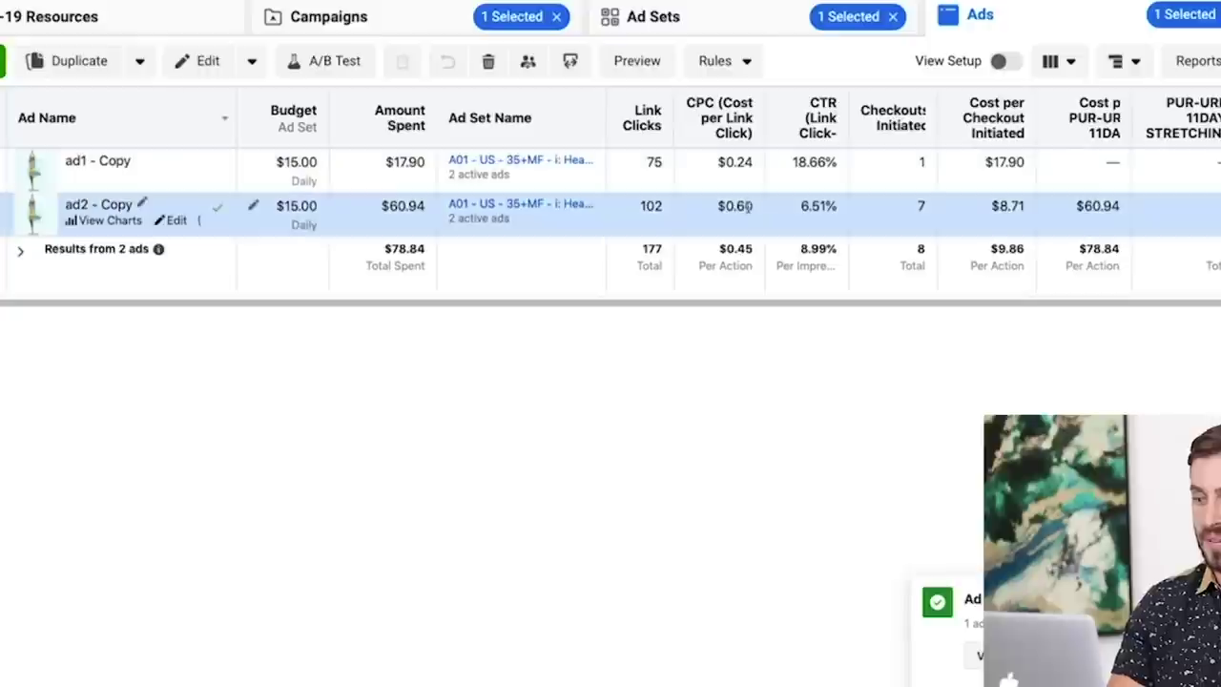
- Turn off ad2 - Copy in the ad set A02 - US - 35+- i: well-being
left_click(718, 26)
left_click(123, 204)
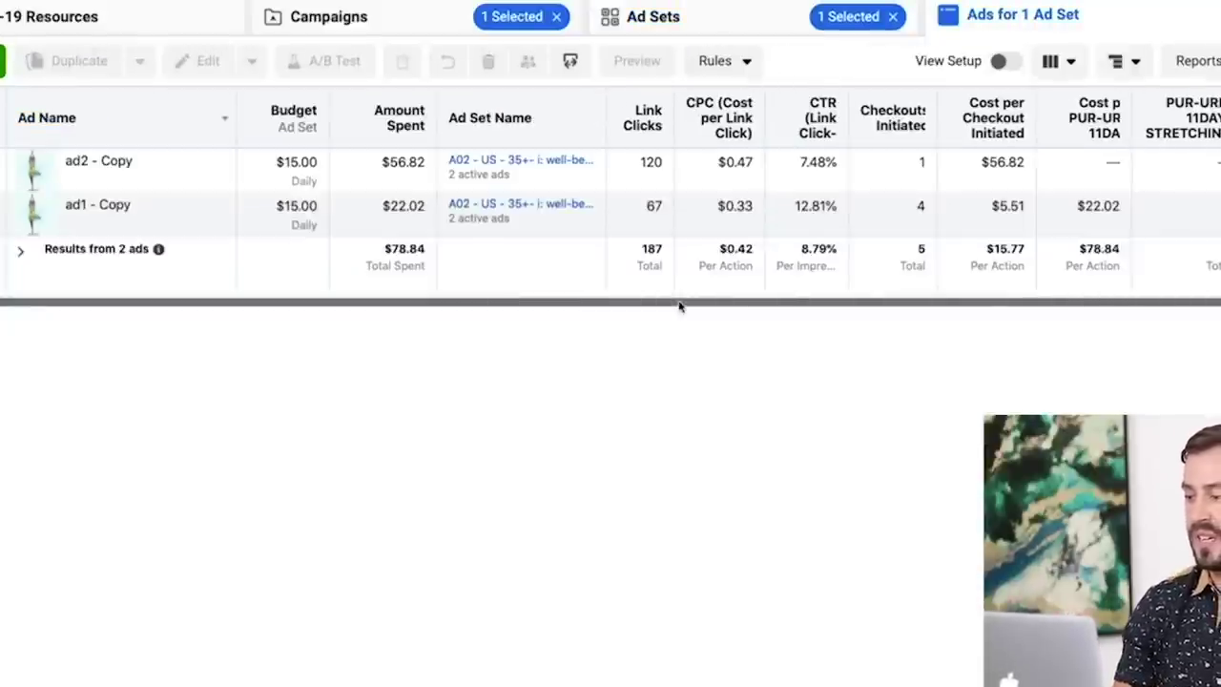
left_click(6, 164)
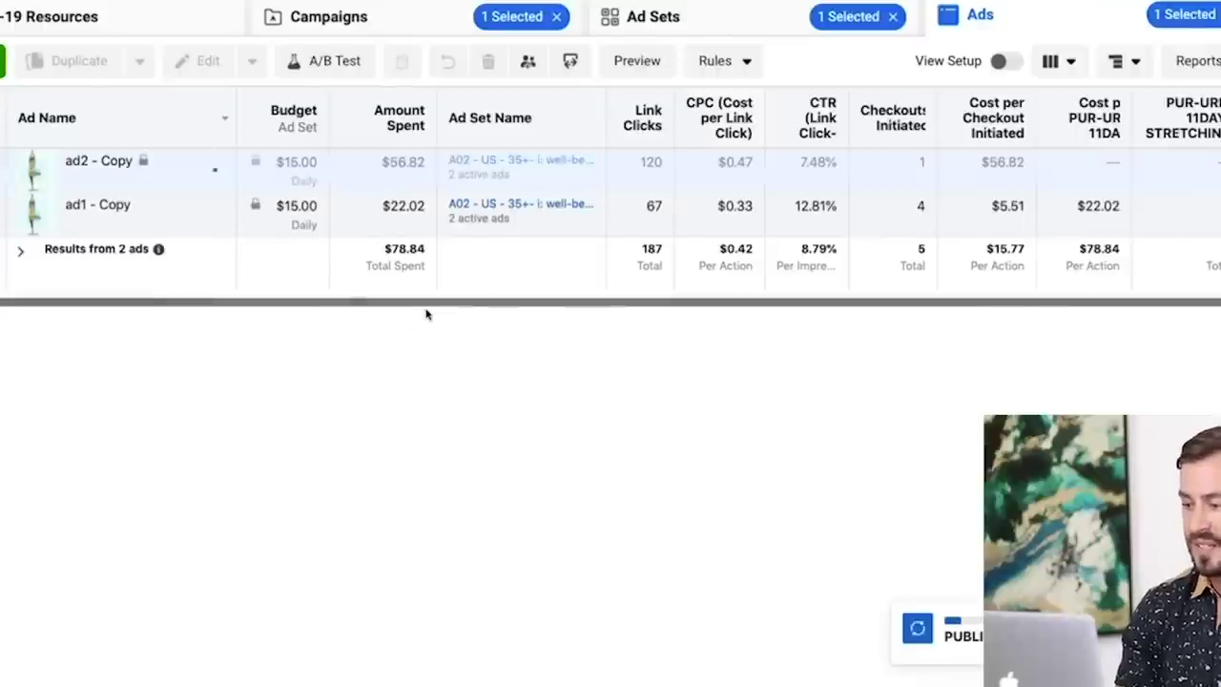
- Turn off ad2 - Copy in the ad set A05 - US - 35+MF - i: Yoga, and open the Stretching ad set
left_click(657, 15)
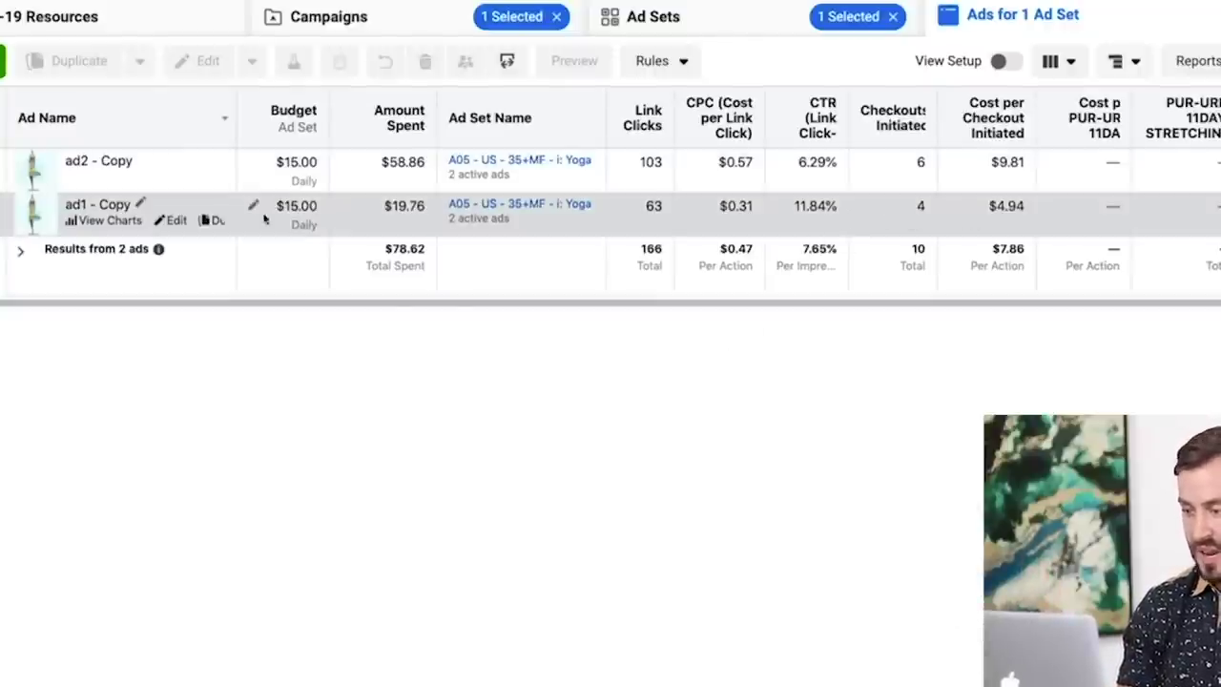
left_click(5, 183)
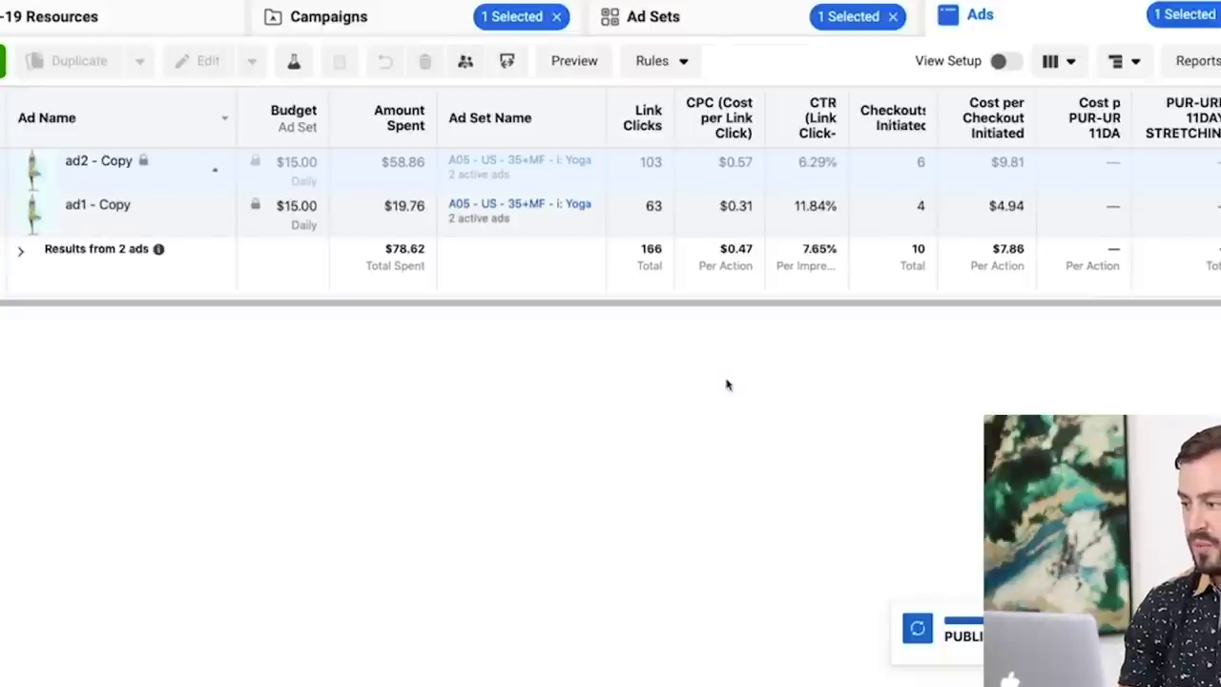
left_click(668, 19)
left_click(143, 335)
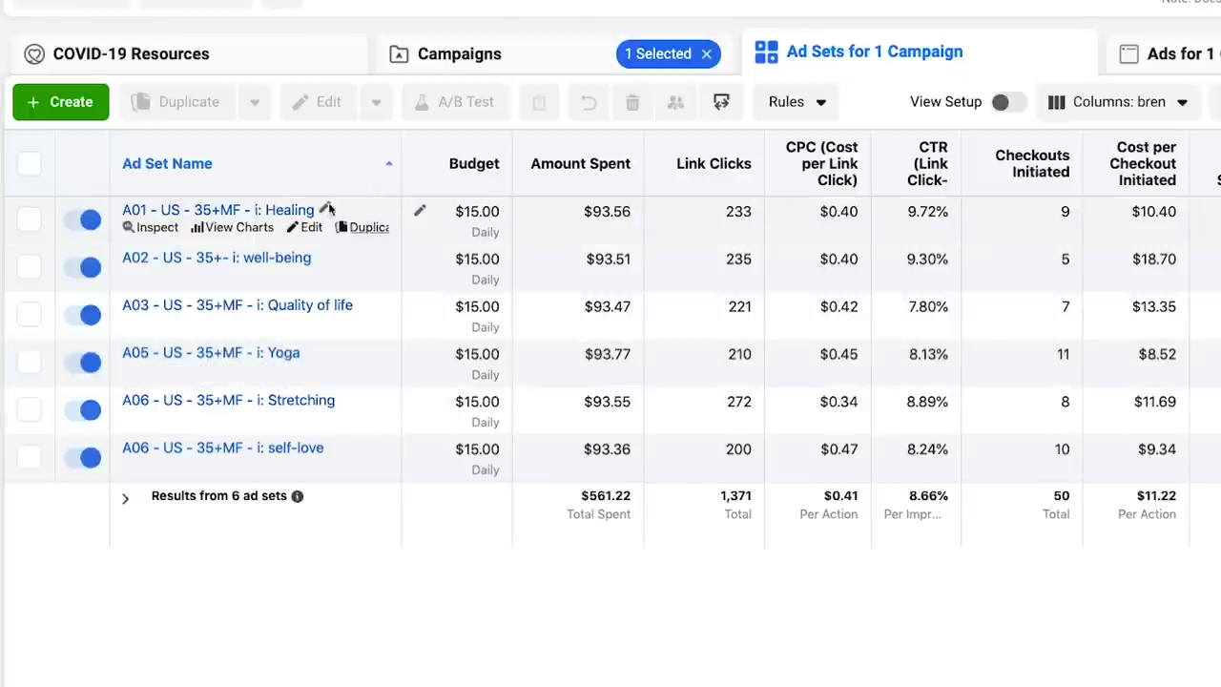
- Duplicate ad1 - Copy of the A01 Healing ad set by images within the original campaign, using the library's drawing of three seated arm stretches
left_click(253, 208)
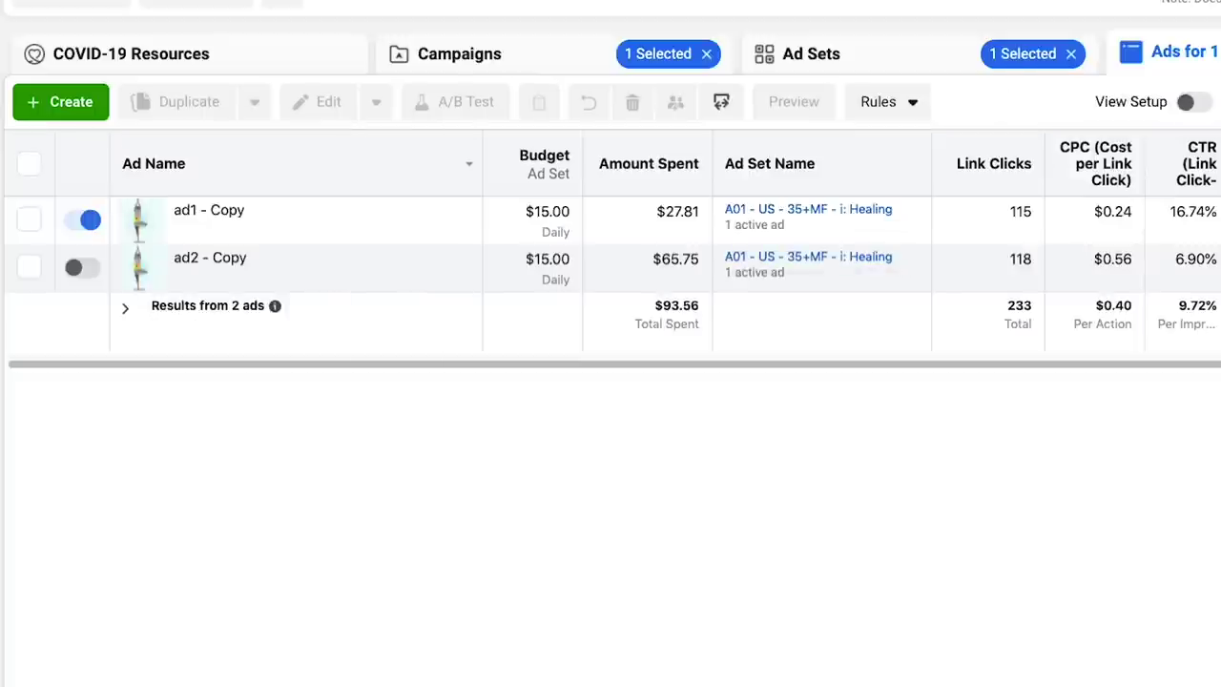
left_click(28, 220)
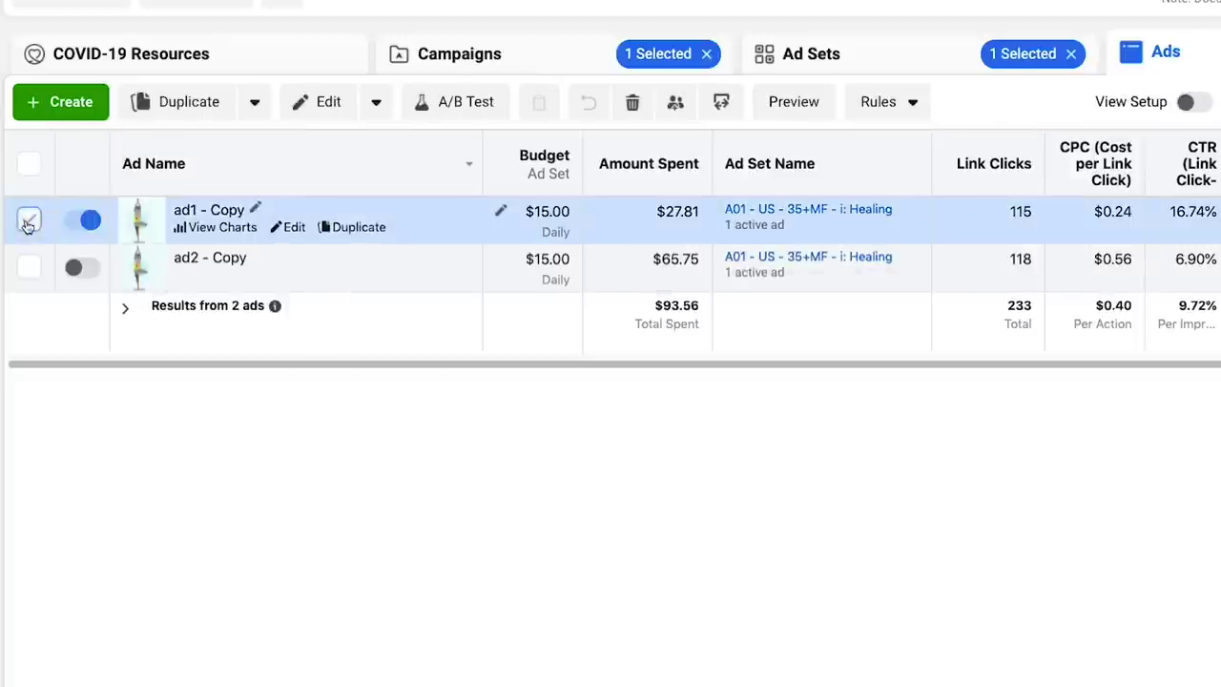
left_click(256, 103)
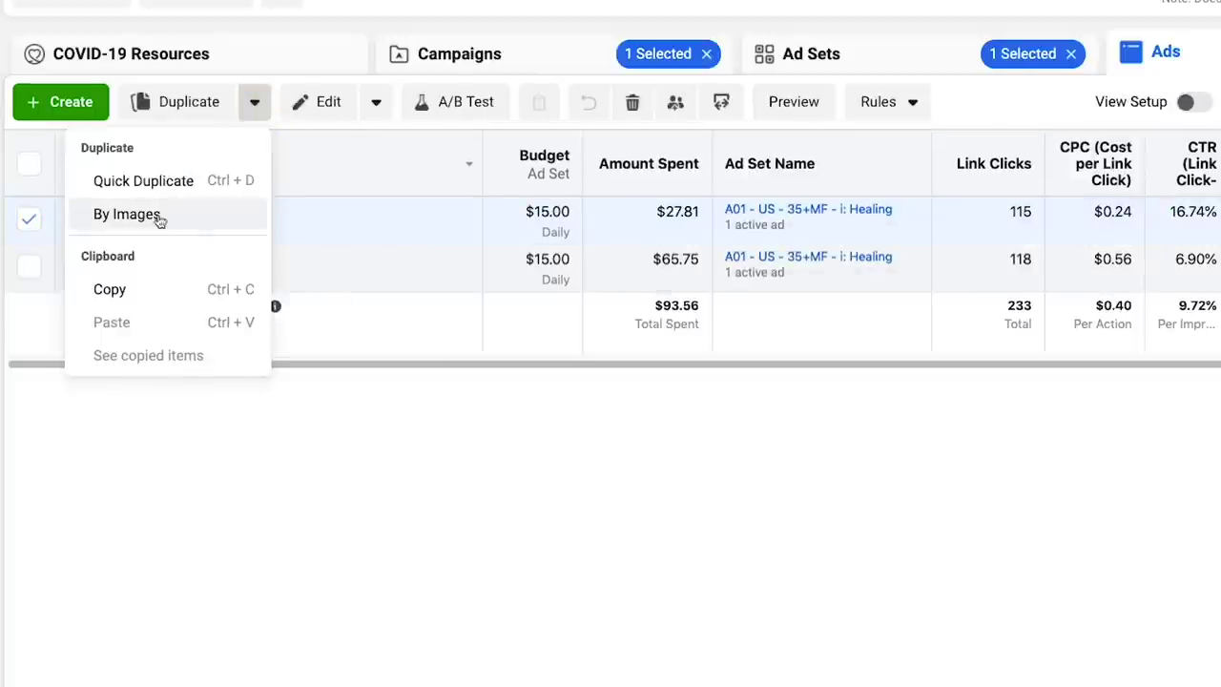
left_click(206, 221)
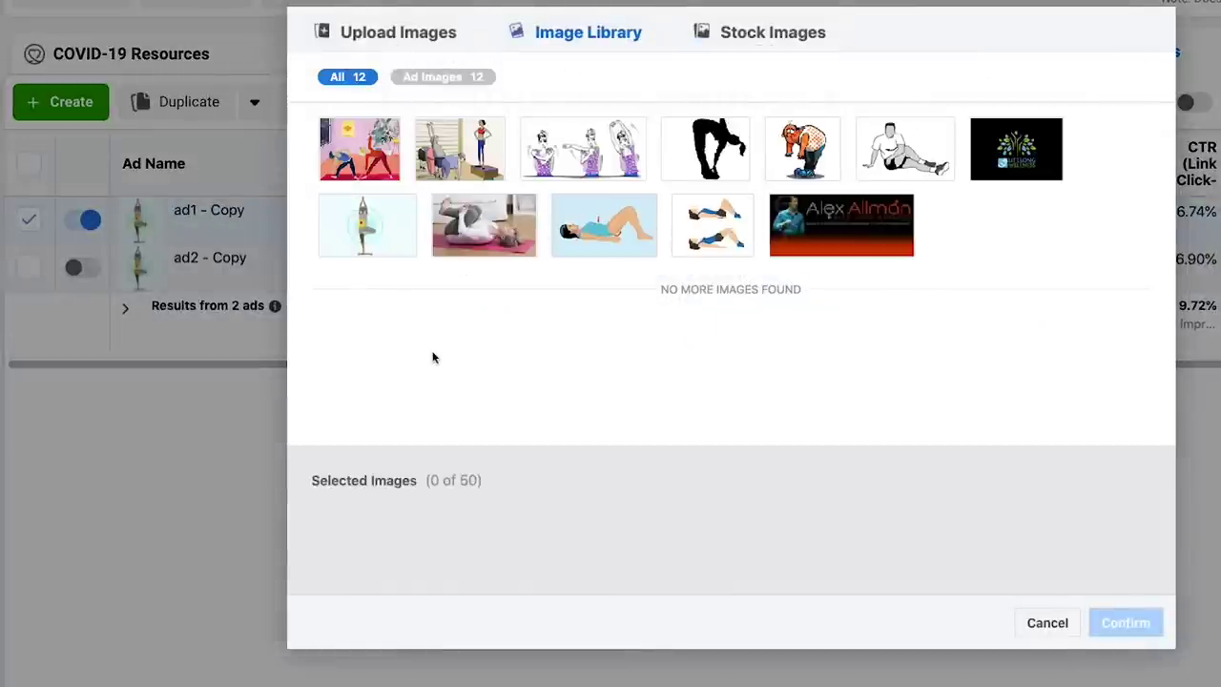
left_click(601, 153)
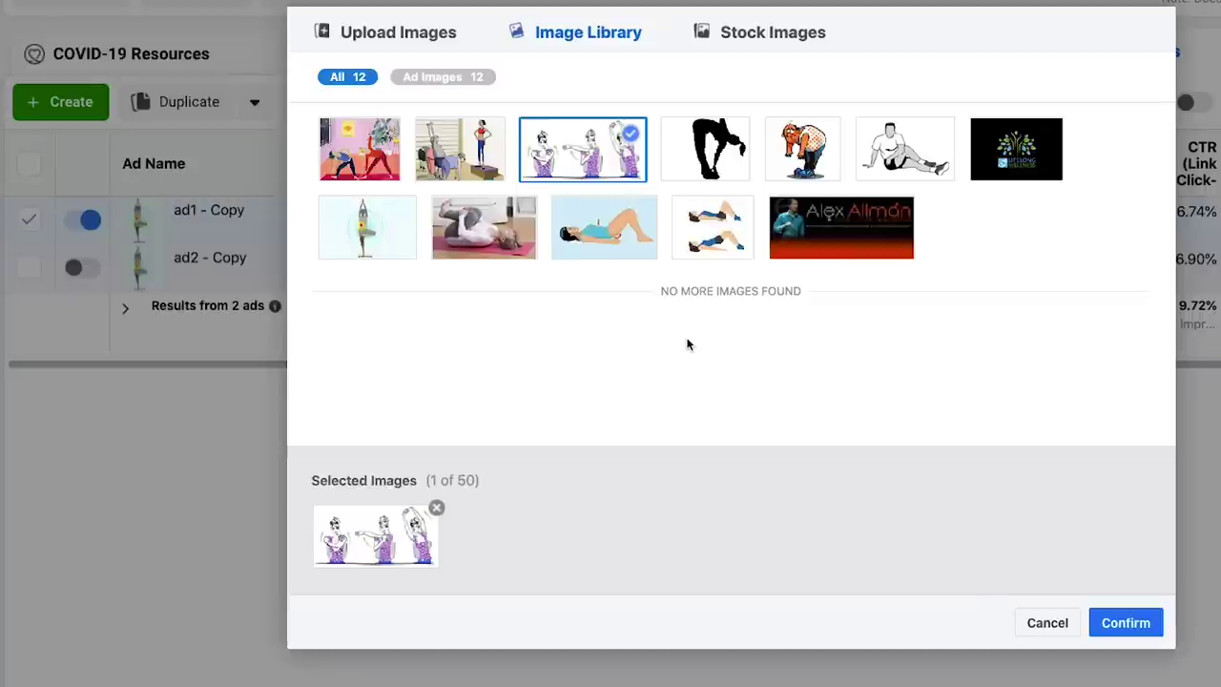
left_click(1126, 622)
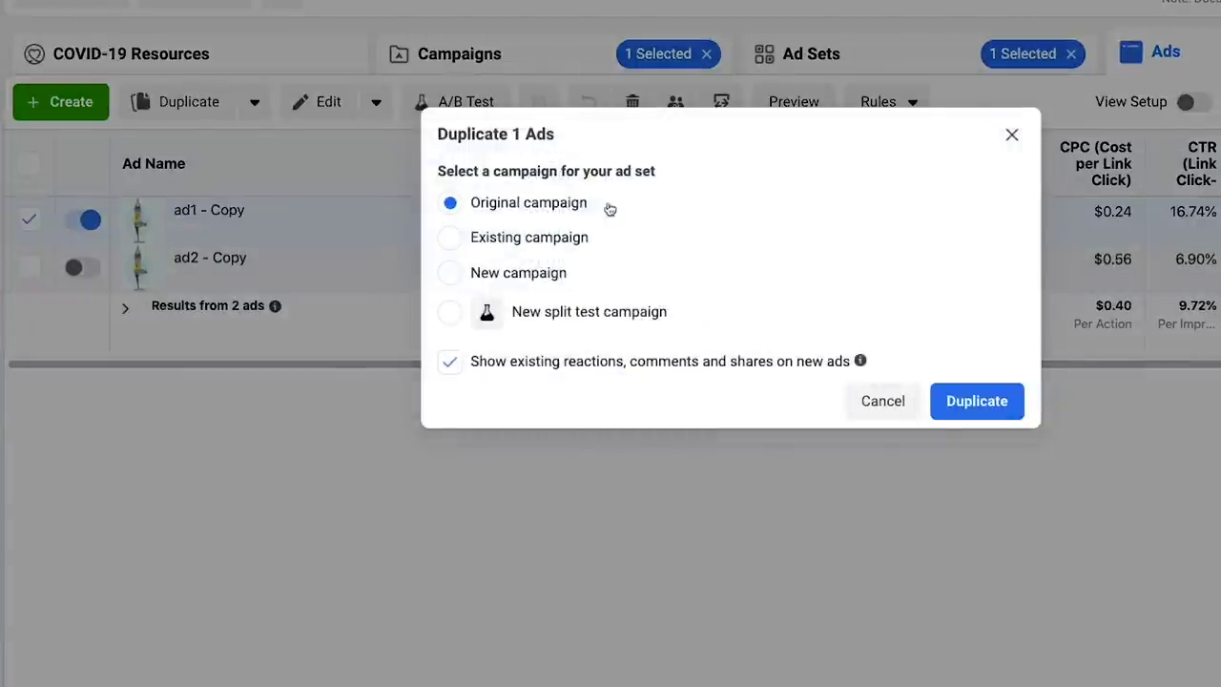
left_click(985, 403)
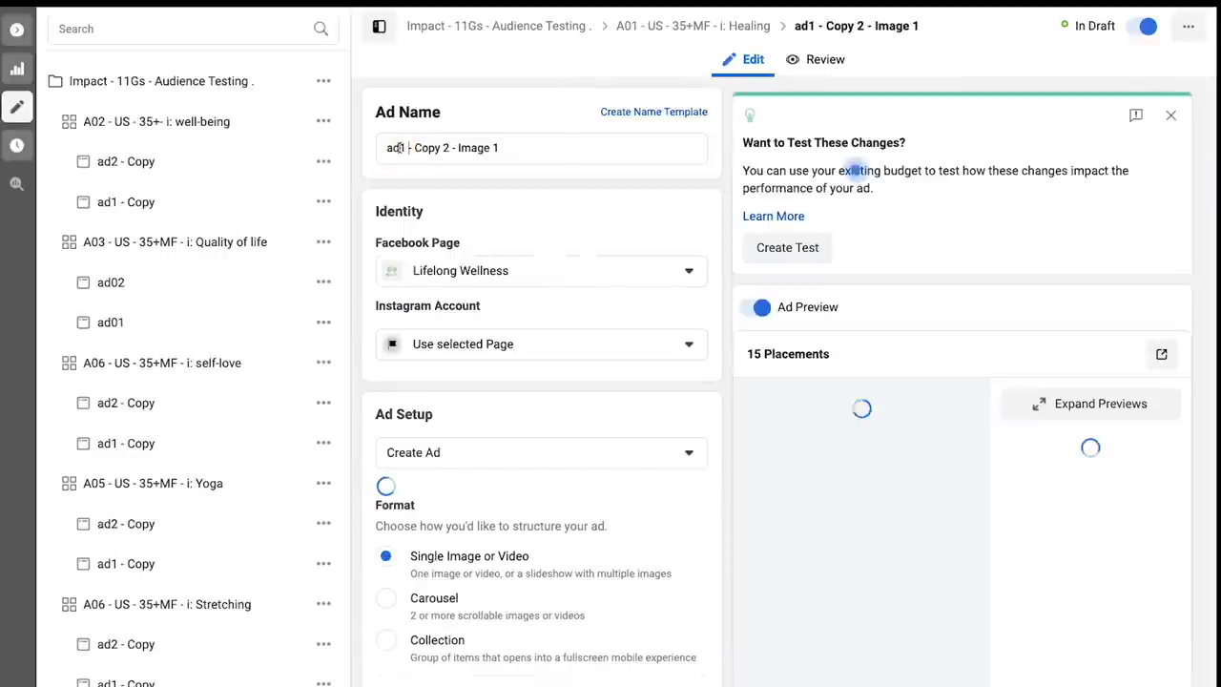
- Name the duplicated ad ad3, publish it and close the editor
triple_click(487, 147)
type("ad3")
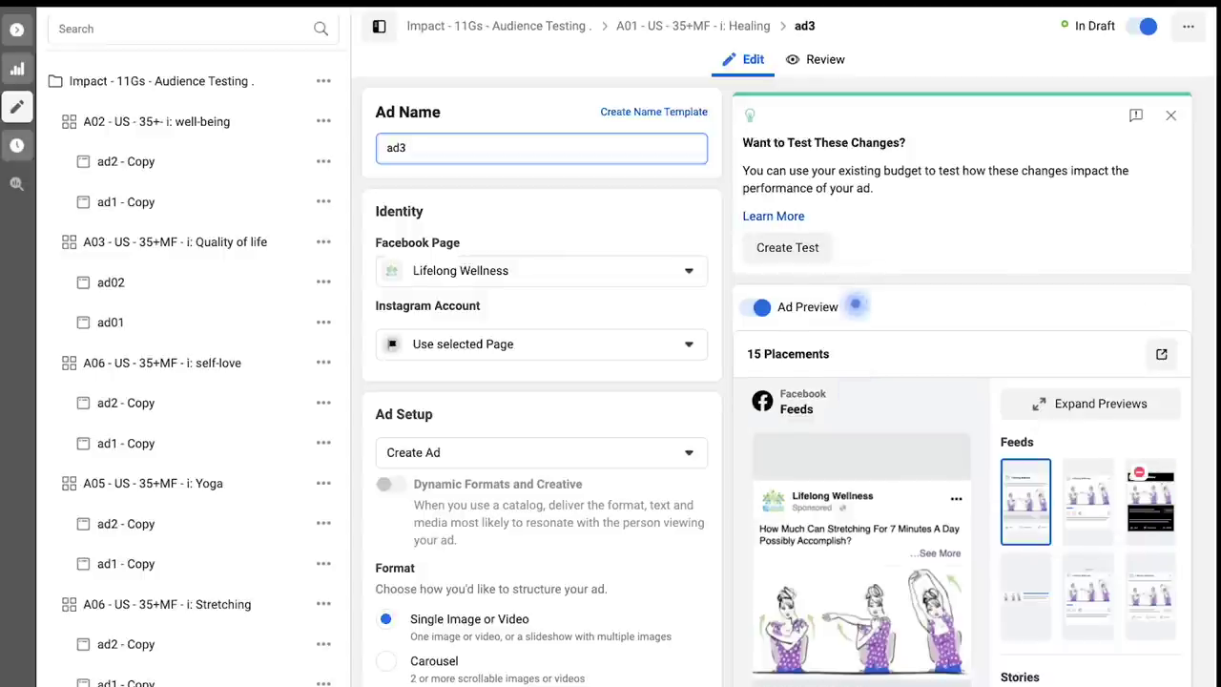
scroll(954, 429, "down", 1)
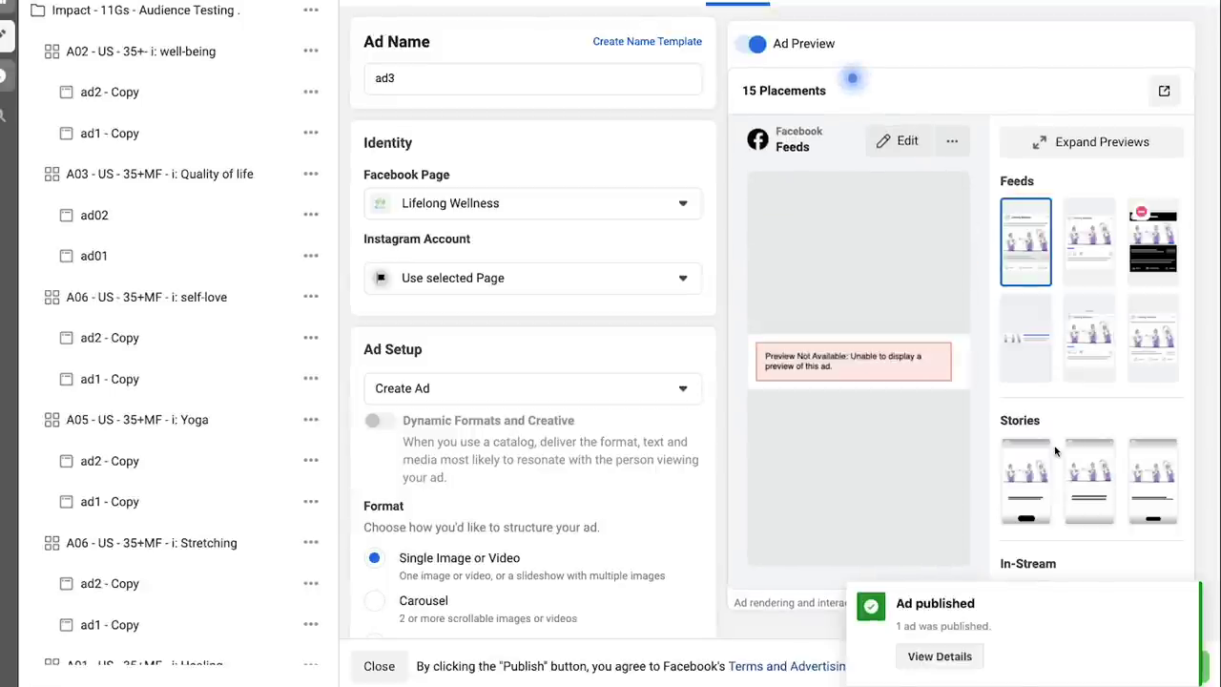
left_click(378, 666)
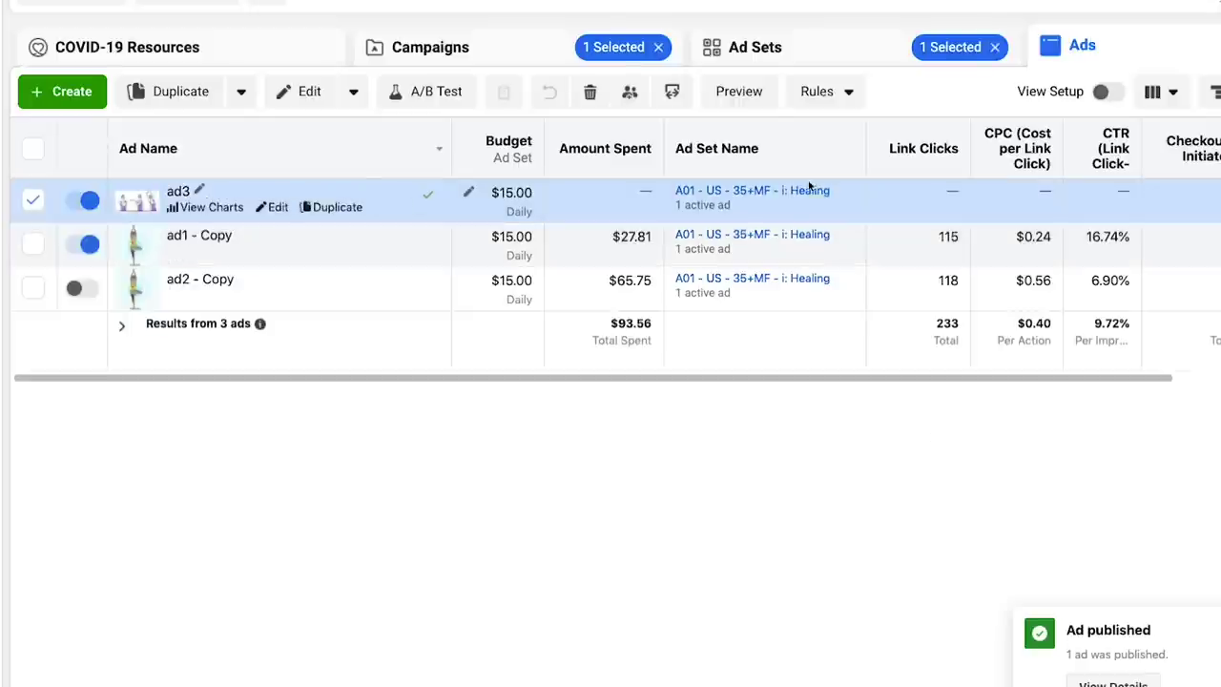
- Set up a duplication of ad3 from the A01 Healing ad set into the existing campaign Impact - 11Gs - Audience Testing
left_click(763, 49)
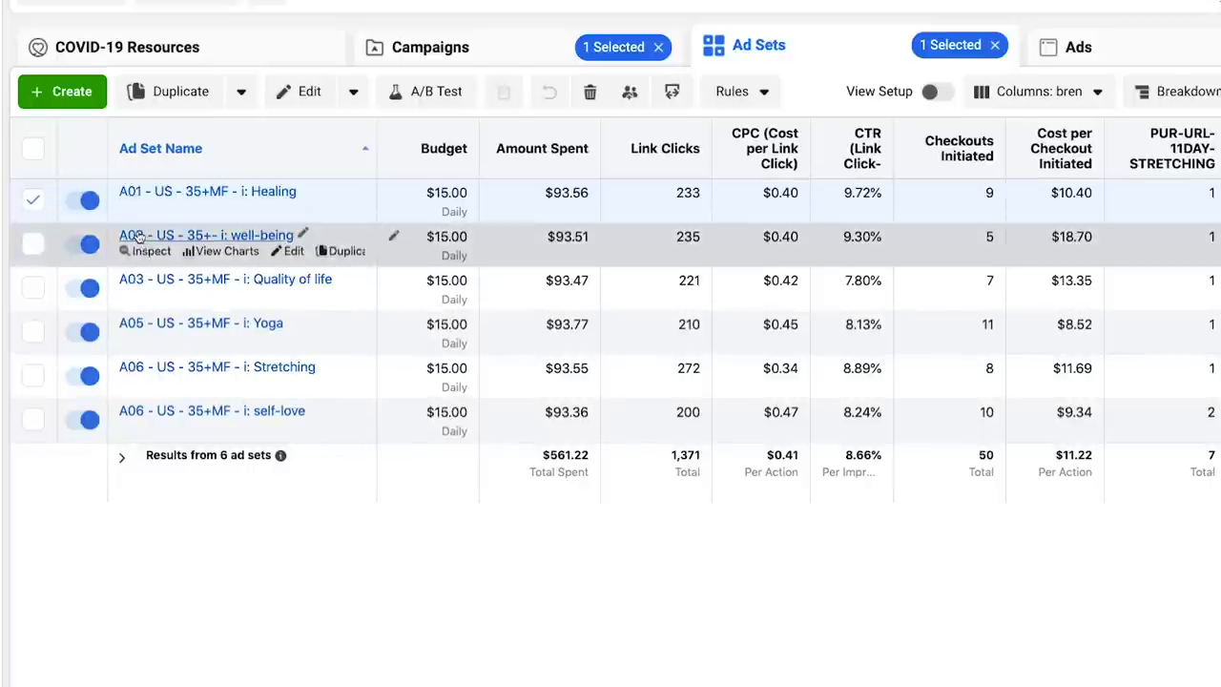
left_click(206, 191)
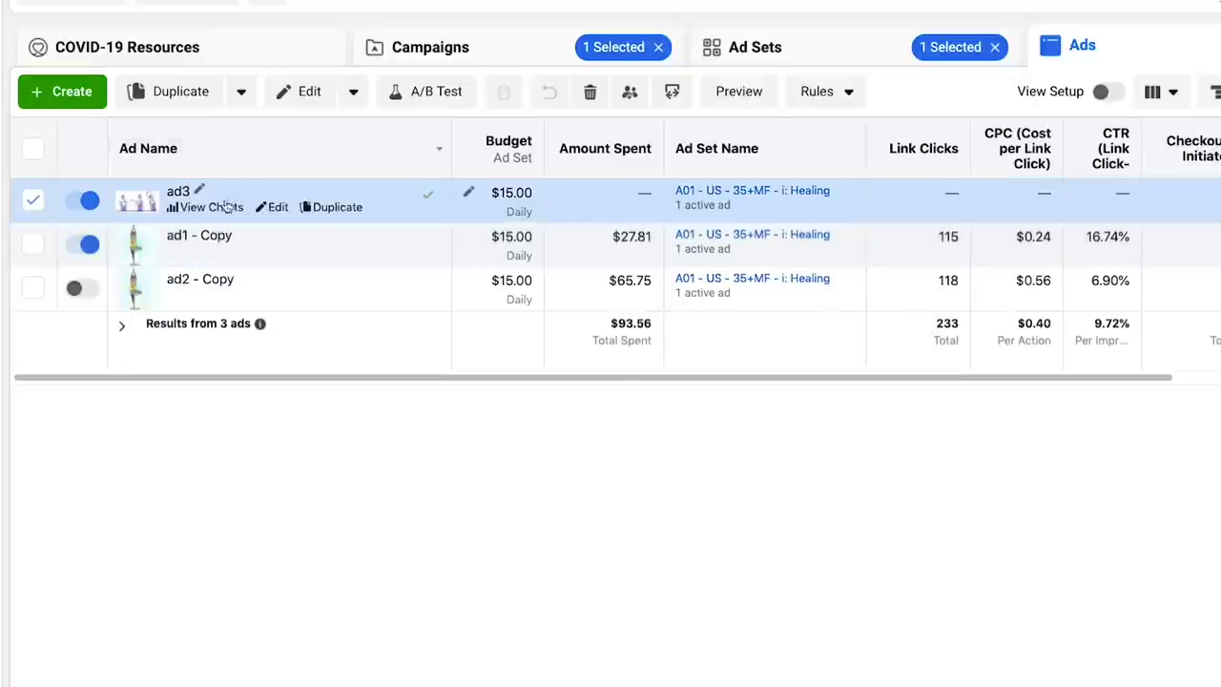
left_click(181, 92)
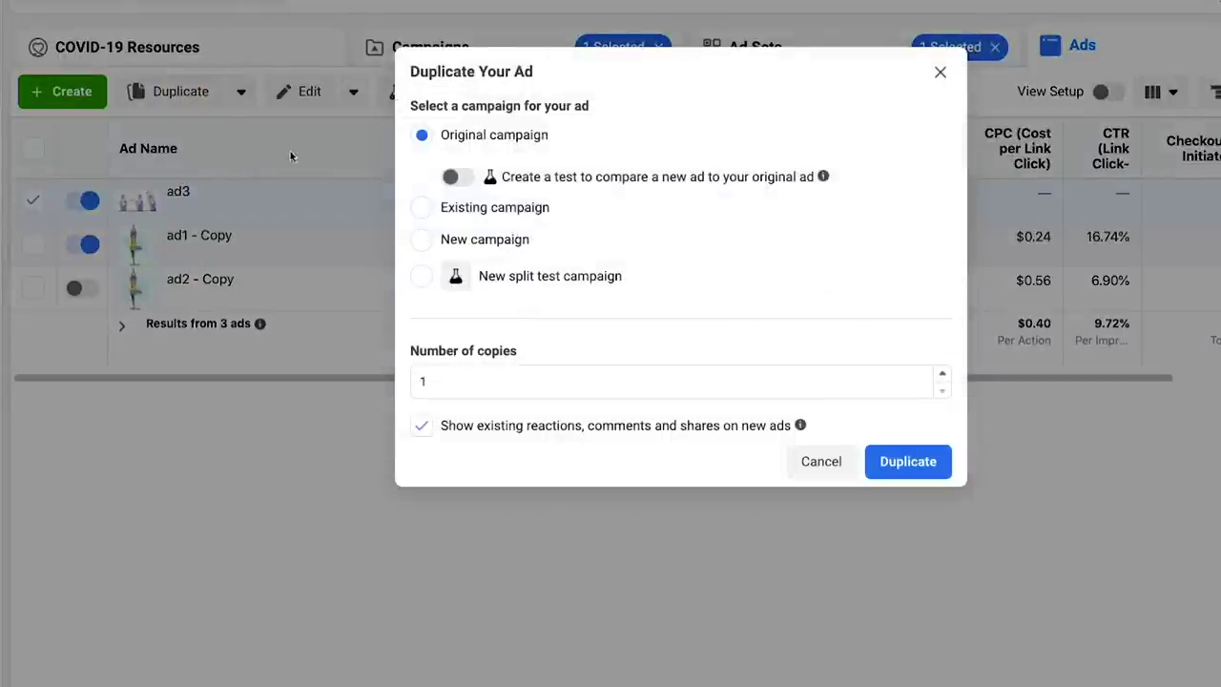
left_click(423, 210)
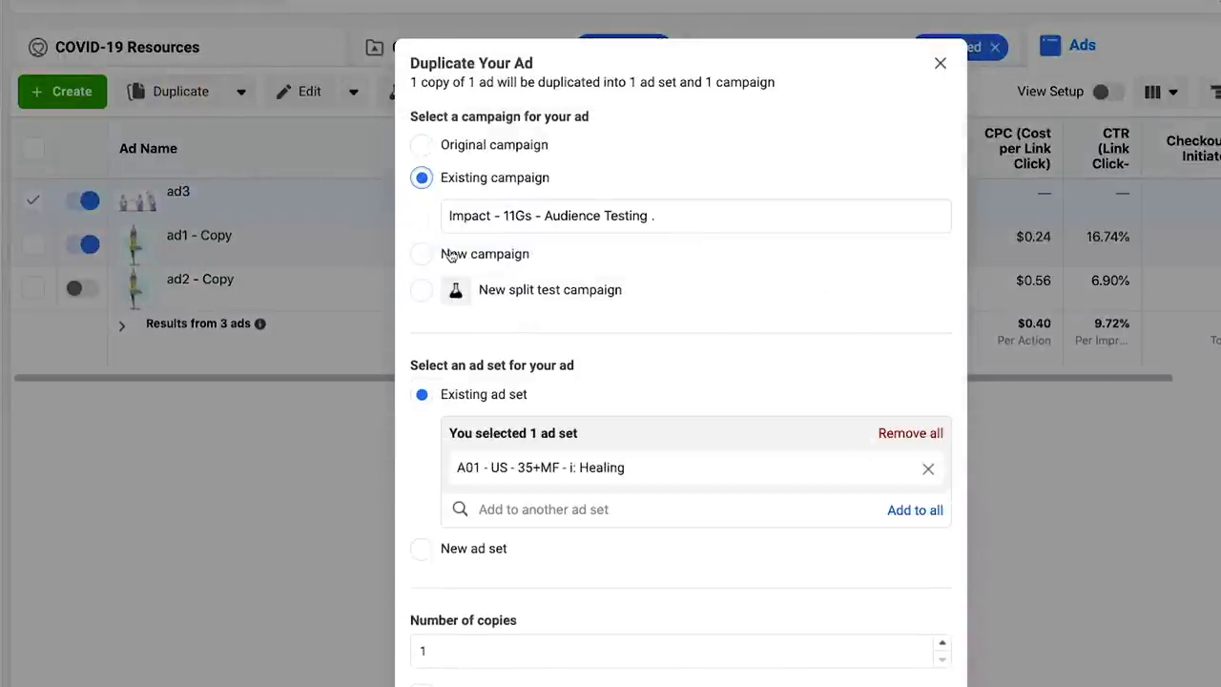
scroll(740, 346, "down", 1)
left_click(580, 454)
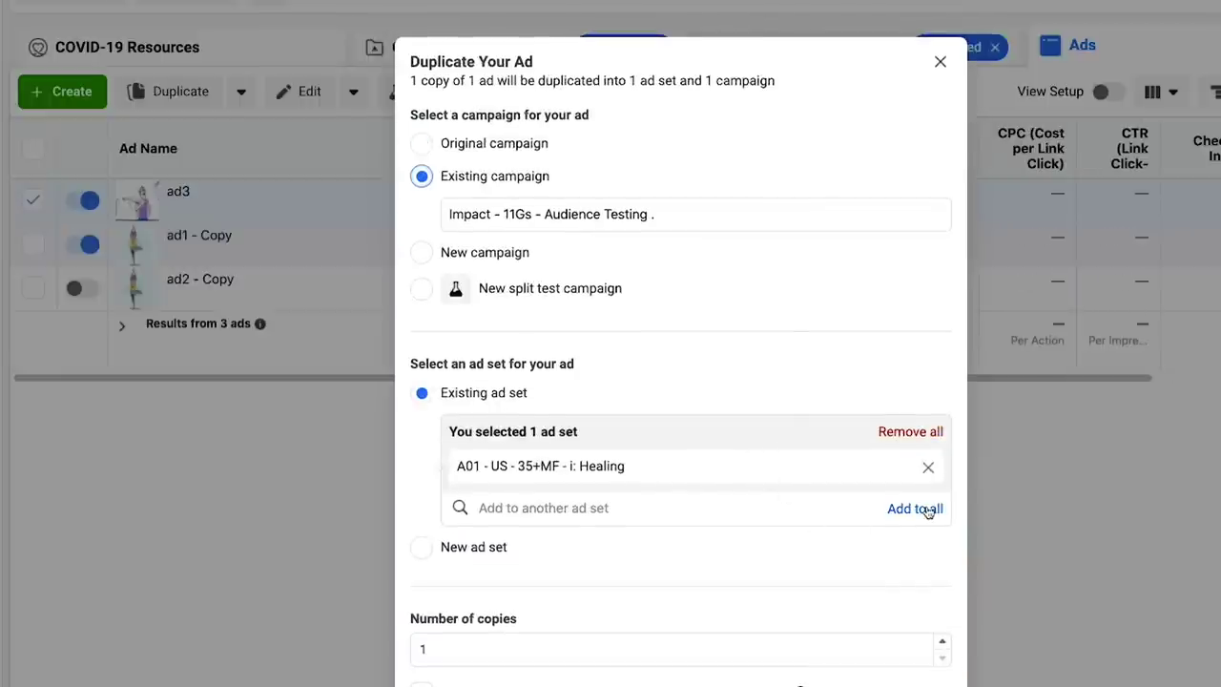
- Duplicate ad3 into every ad set of the campaign except A01 - US - 35+MF - i: Healing, publish the copies and close the editor
left_click(928, 508)
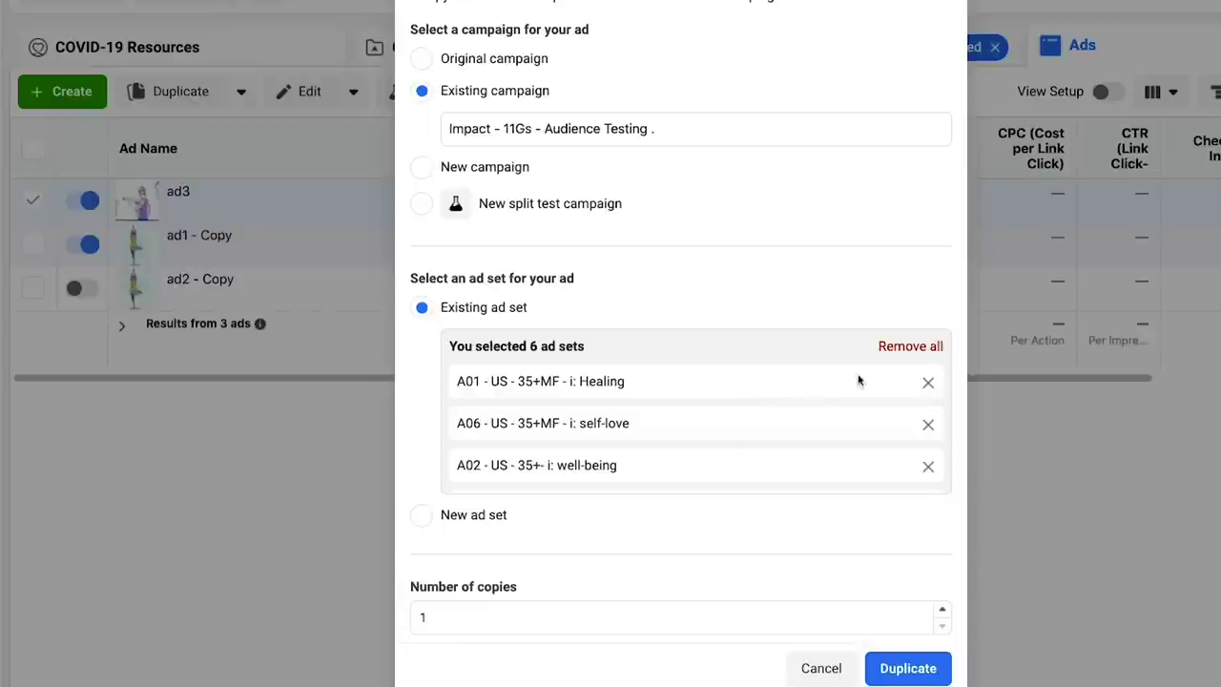
left_click(928, 383)
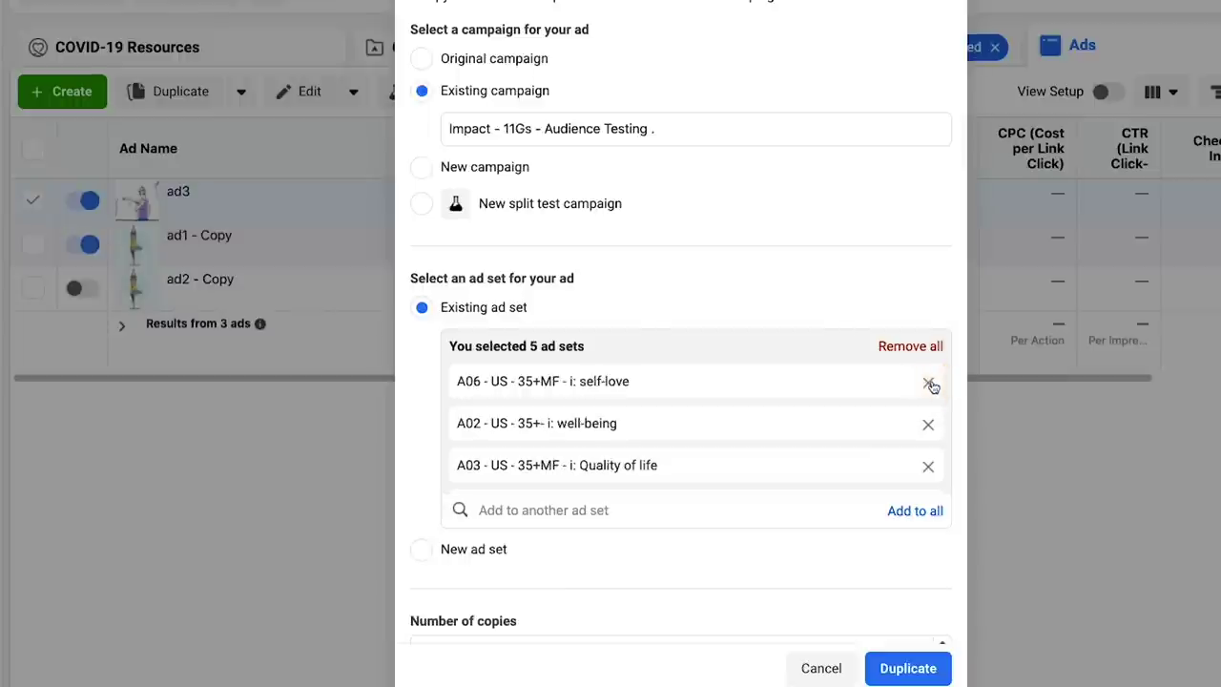
left_click(908, 669)
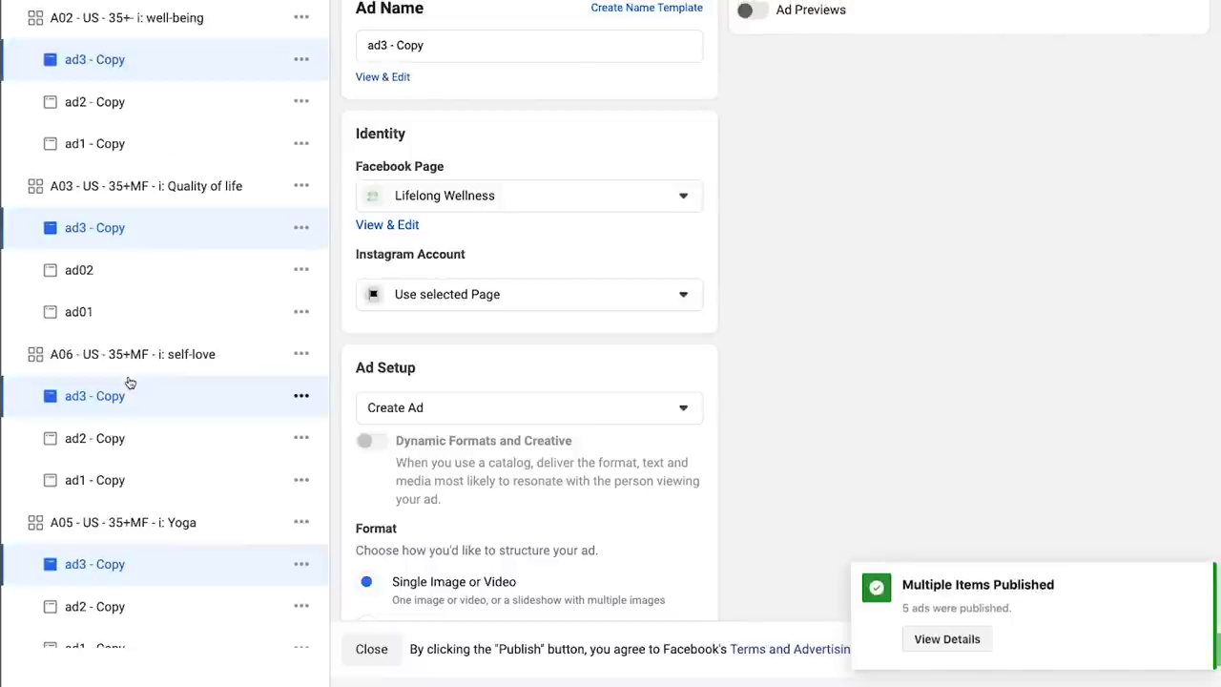
left_click(371, 649)
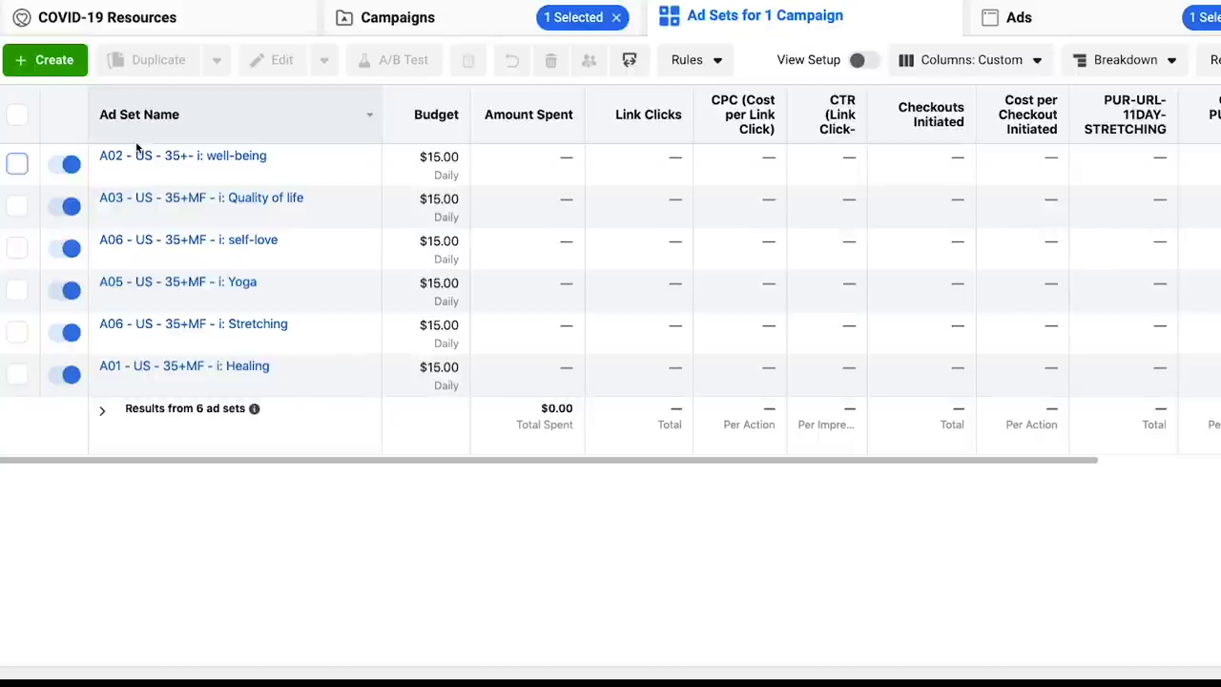
- Open the ad set A02 - US - 35+- i: well-being and check its ads for the ad3 copy
left_click(143, 156)
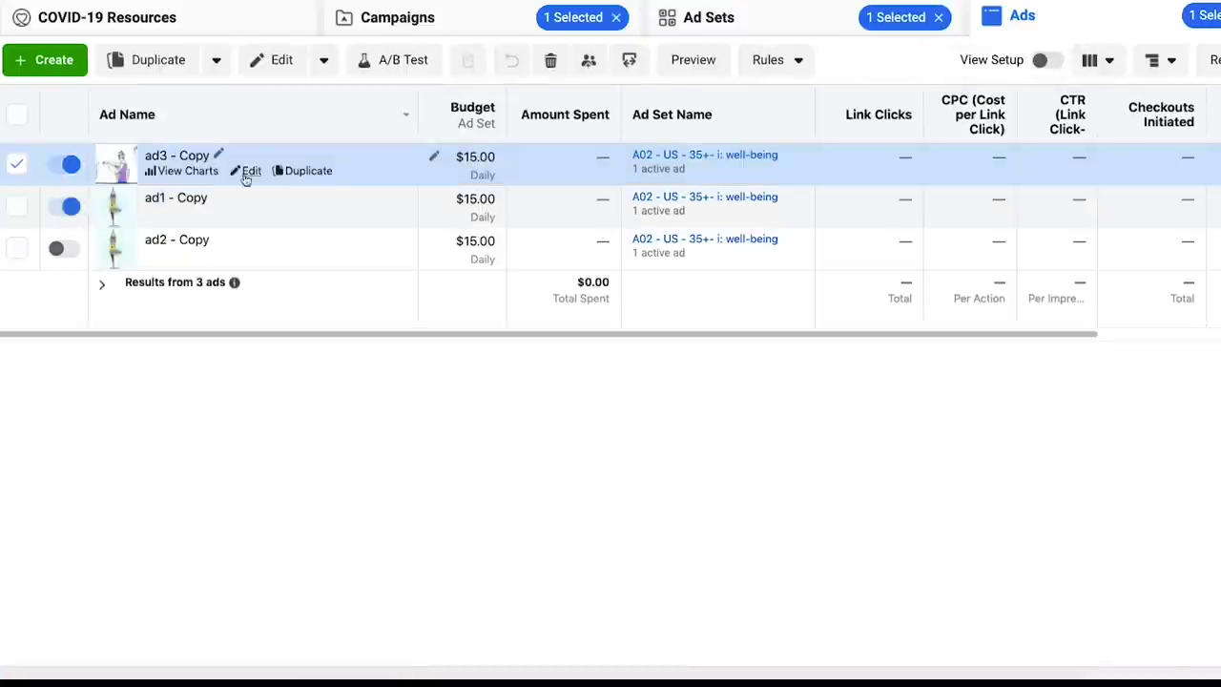
left_click(16, 164)
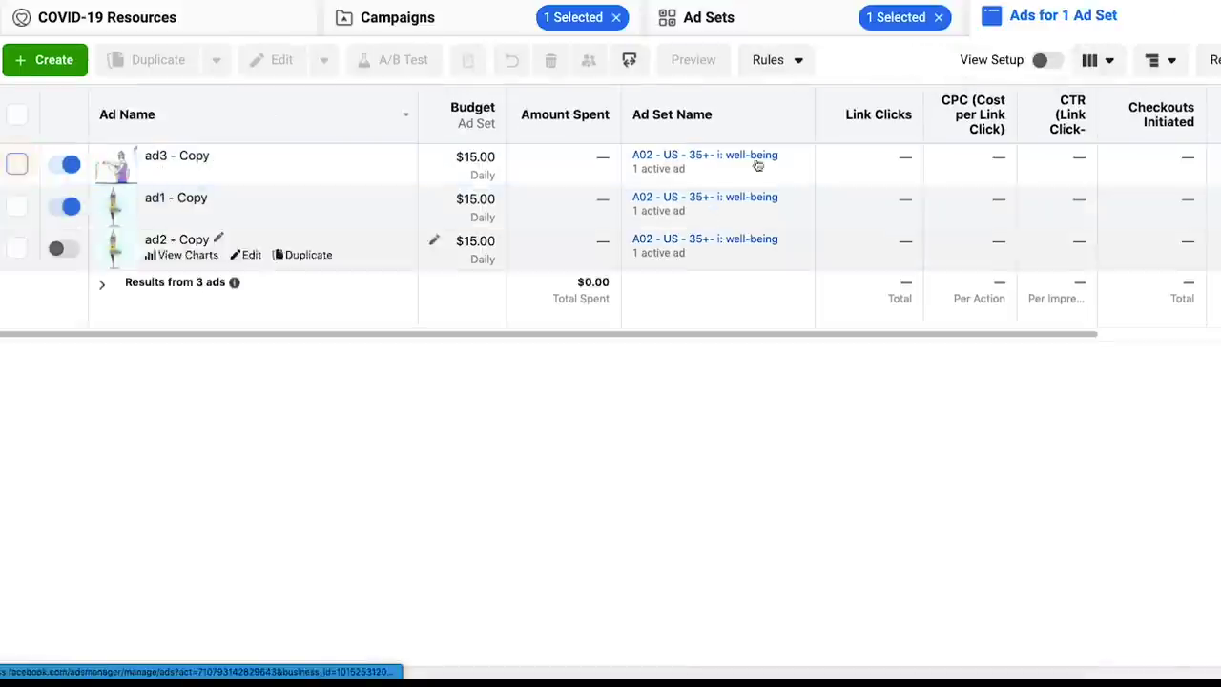
left_click(723, 21)
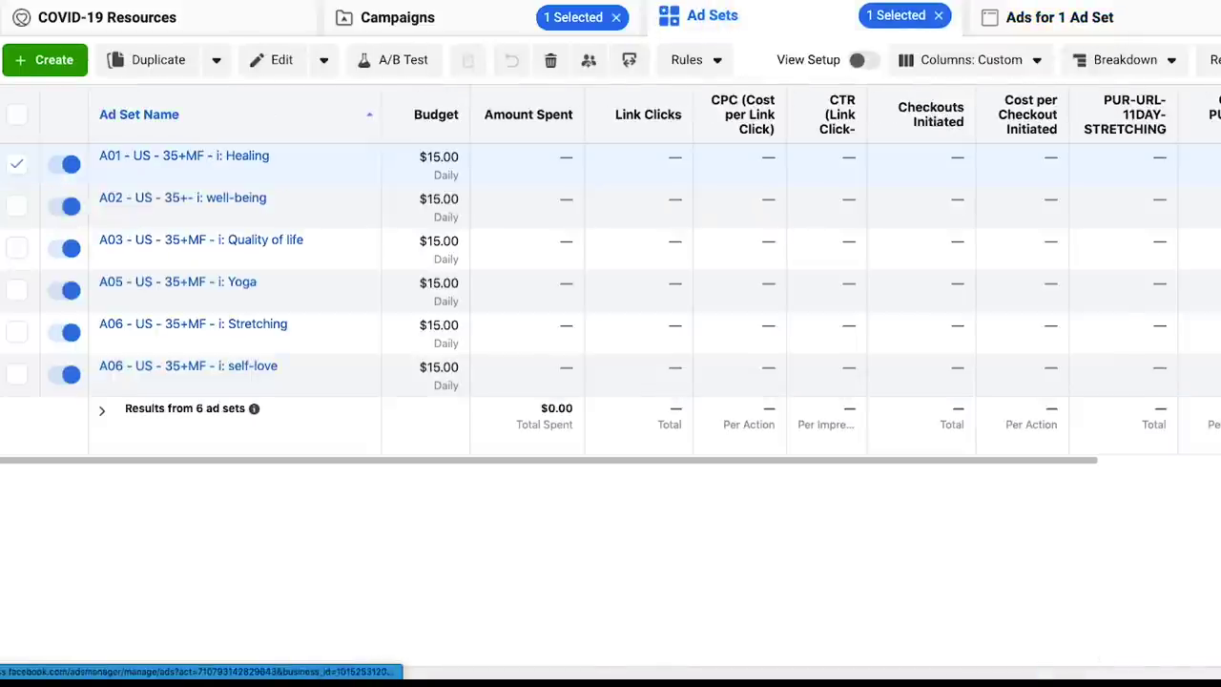
left_click(17, 164)
left_click(152, 198)
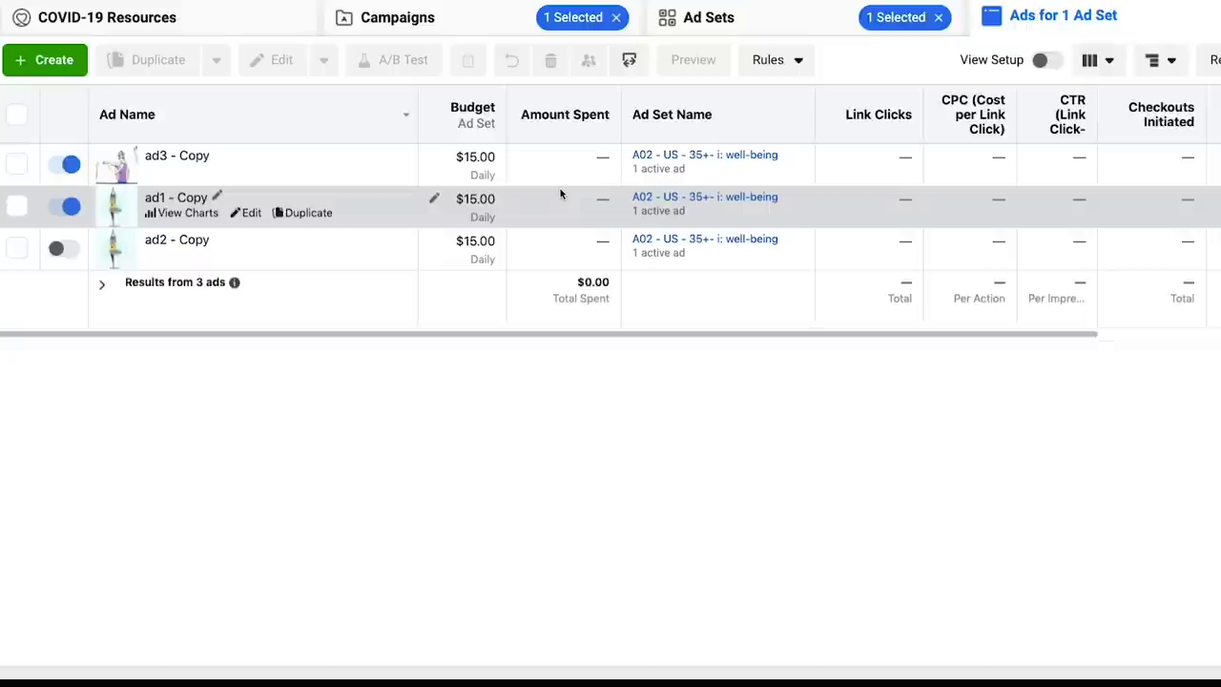